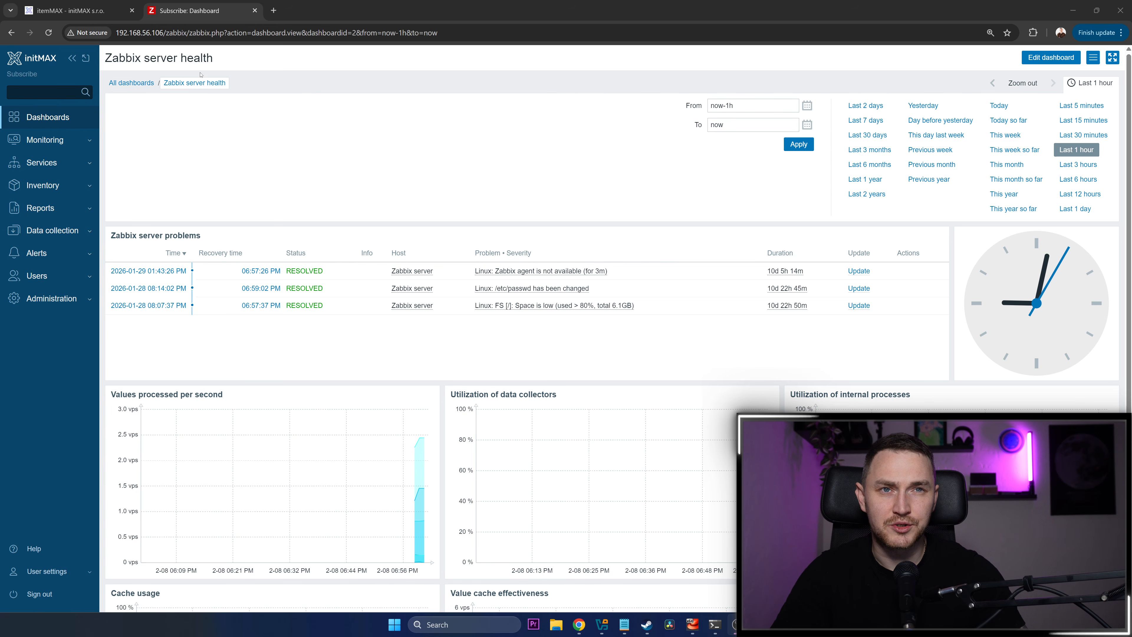
# Create a new dashboard named Video from the list of all dashboards
pyautogui.click(55, 18)
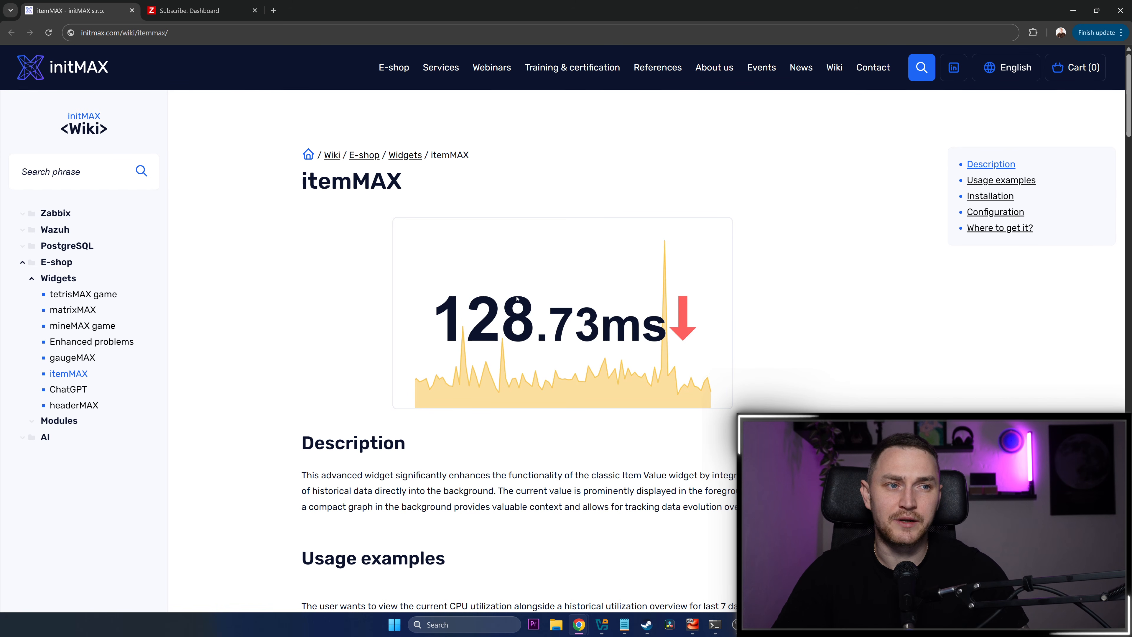
pyautogui.click(228, 10)
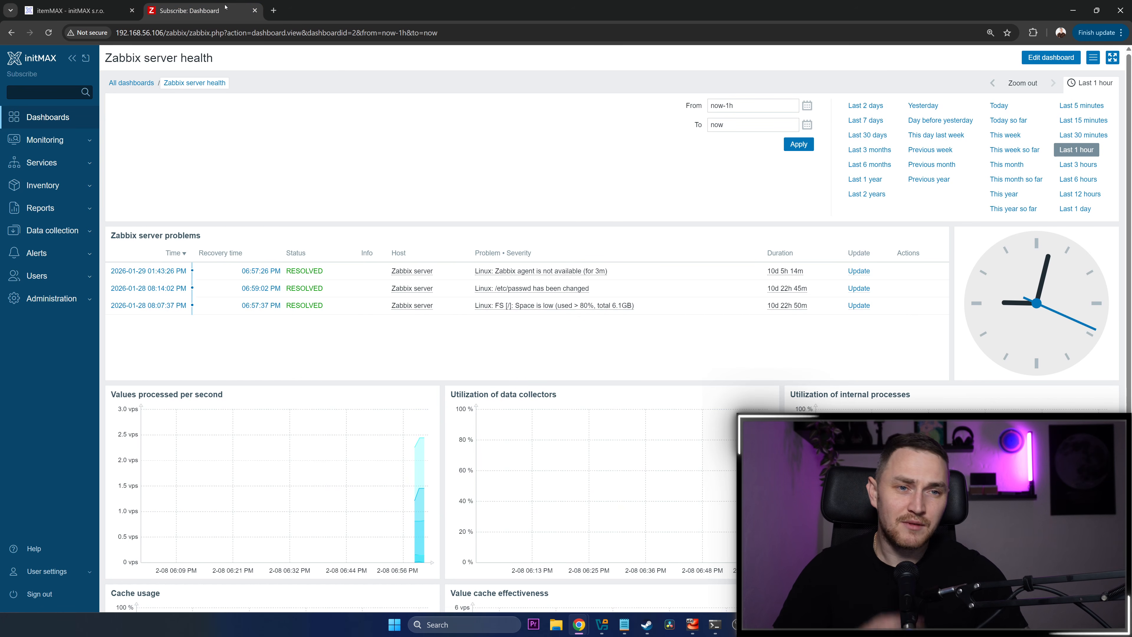
pyautogui.click(125, 85)
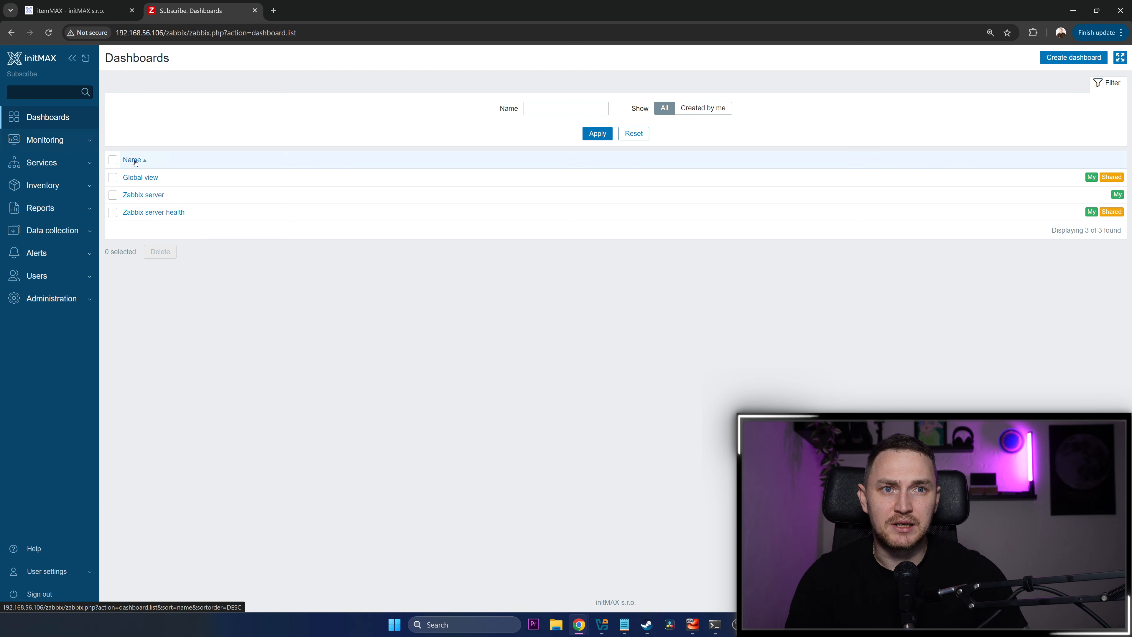
pyautogui.click(1073, 57)
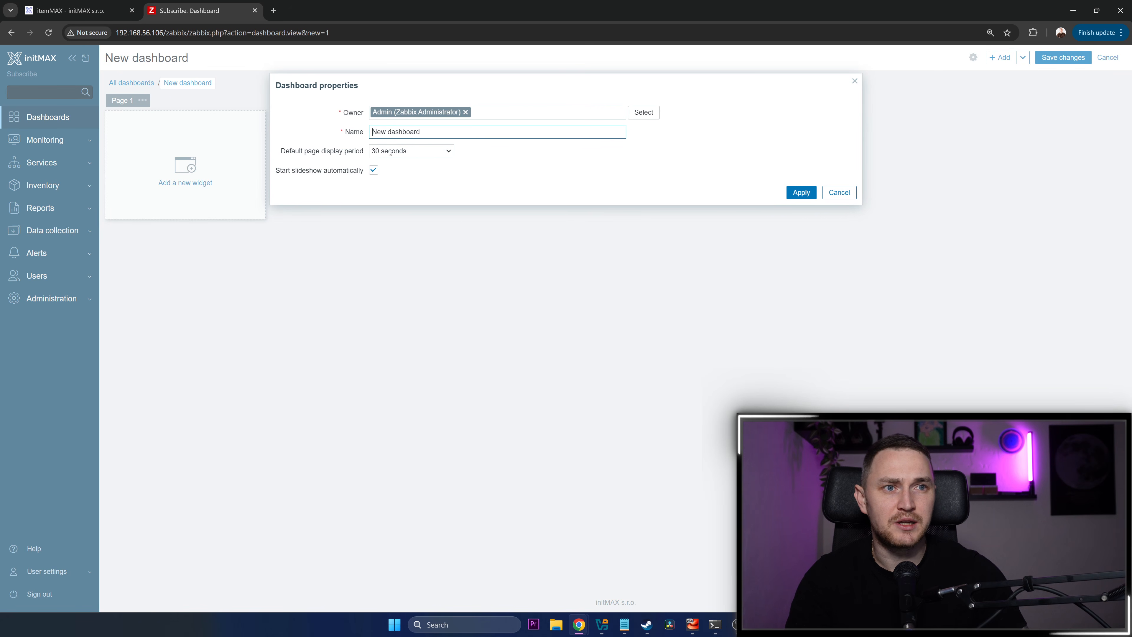
pyautogui.hotkey('ctrl', 'a')
pyautogui.write('Video')
pyautogui.press('Return')
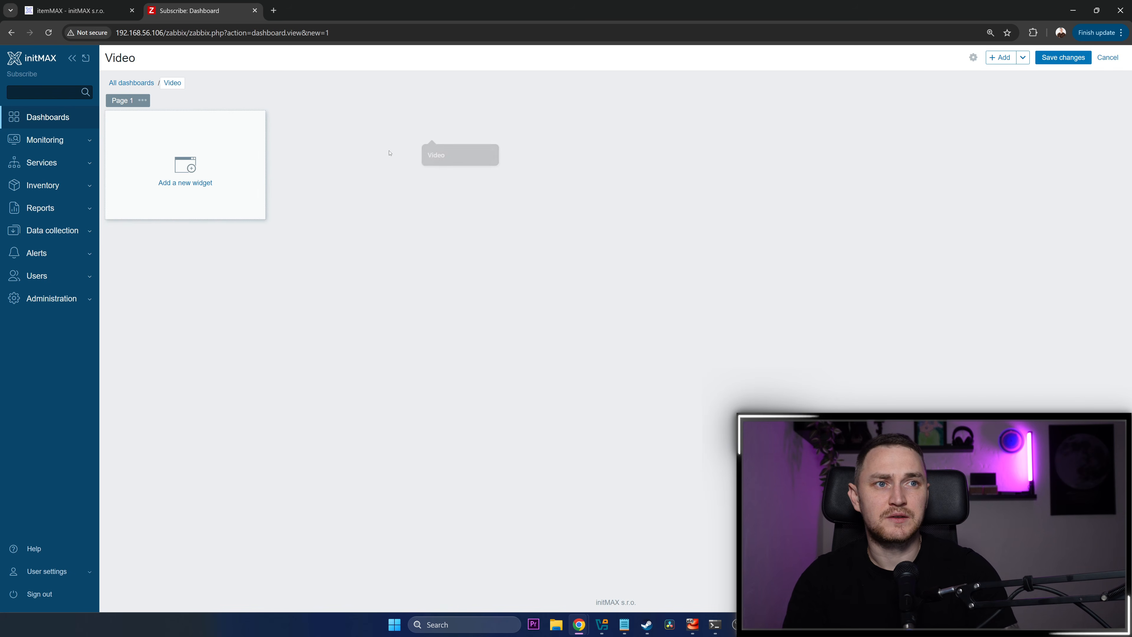
# Start a new widget in the empty area of the Video dashboard and set its type to Item value
pyautogui.click(272, 169)
pyautogui.click(509, 111)
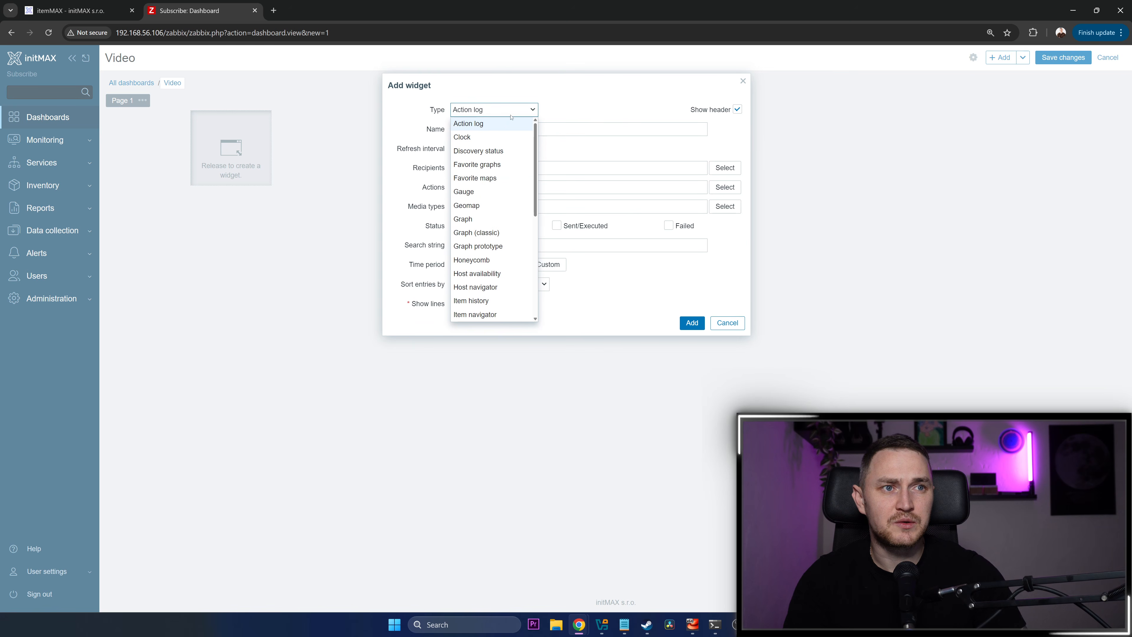
pyautogui.scroll(-2, 499, 218)
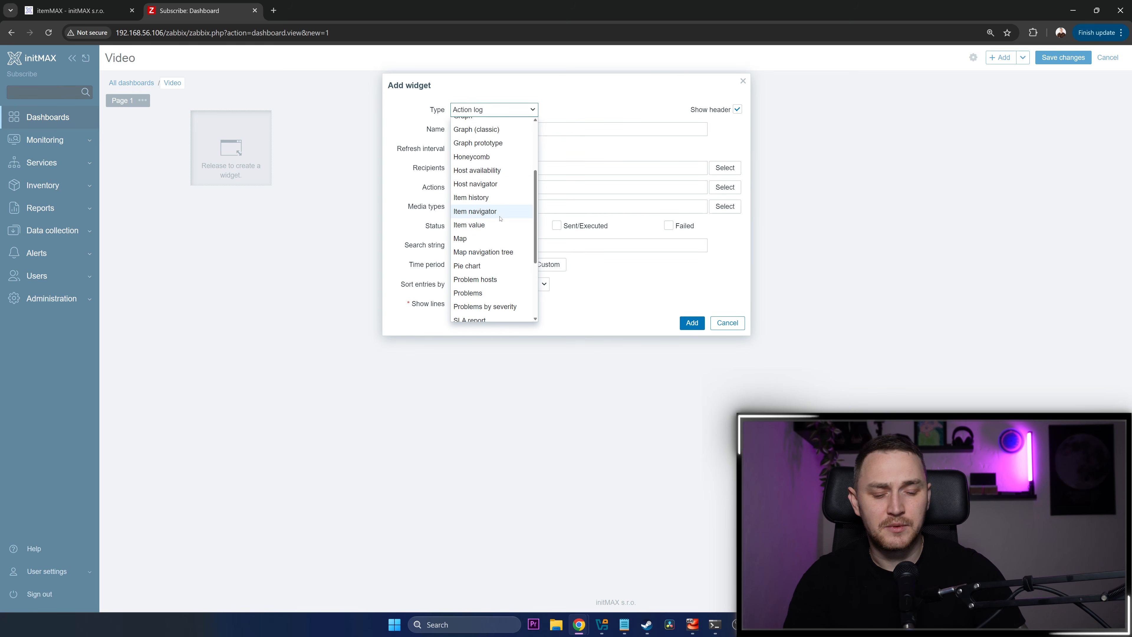
pyautogui.write('iti')
pyautogui.press('Down')
pyautogui.press('Down')
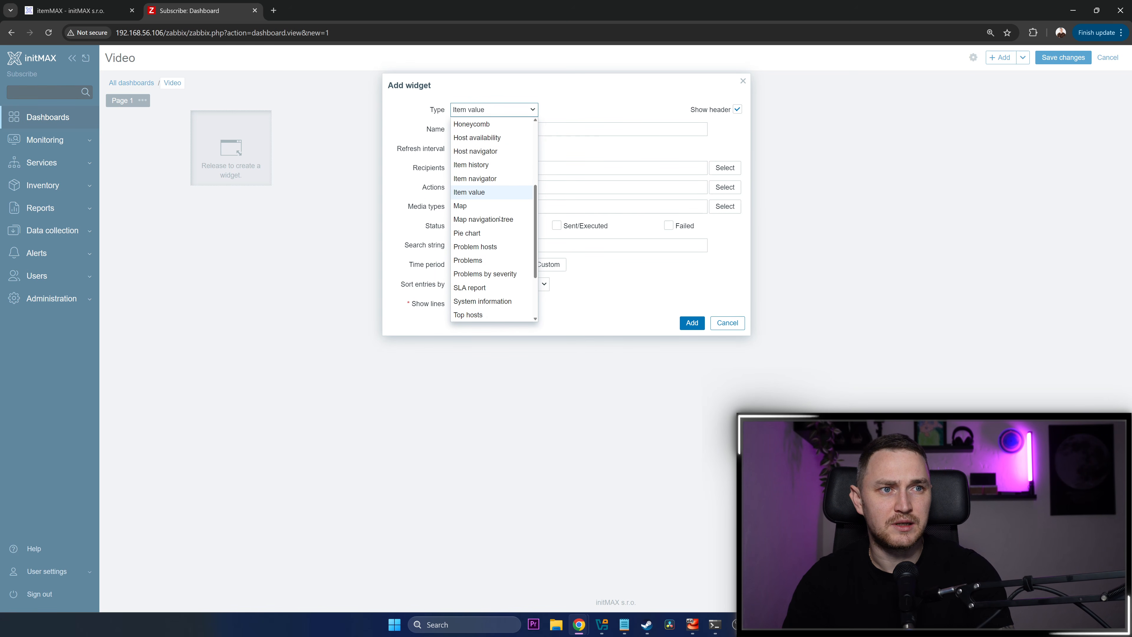
pyautogui.press('Return')
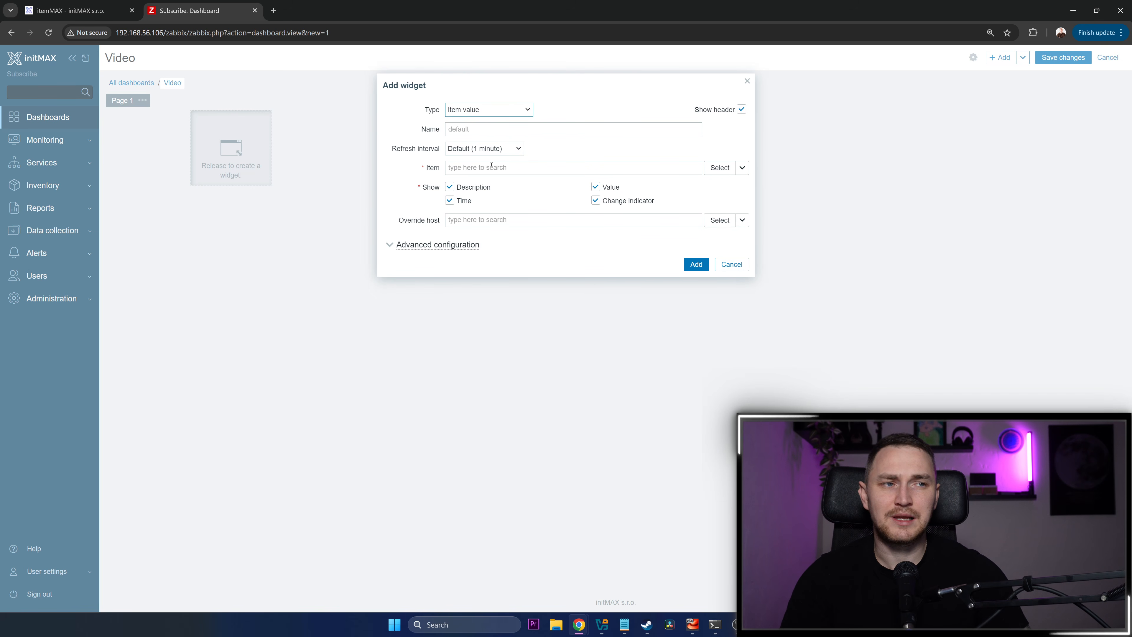
# Assign the CPU utilization item of the Zabbix server host to the widget, replacing the SNMP TRAPS host filter
pyautogui.click(723, 168)
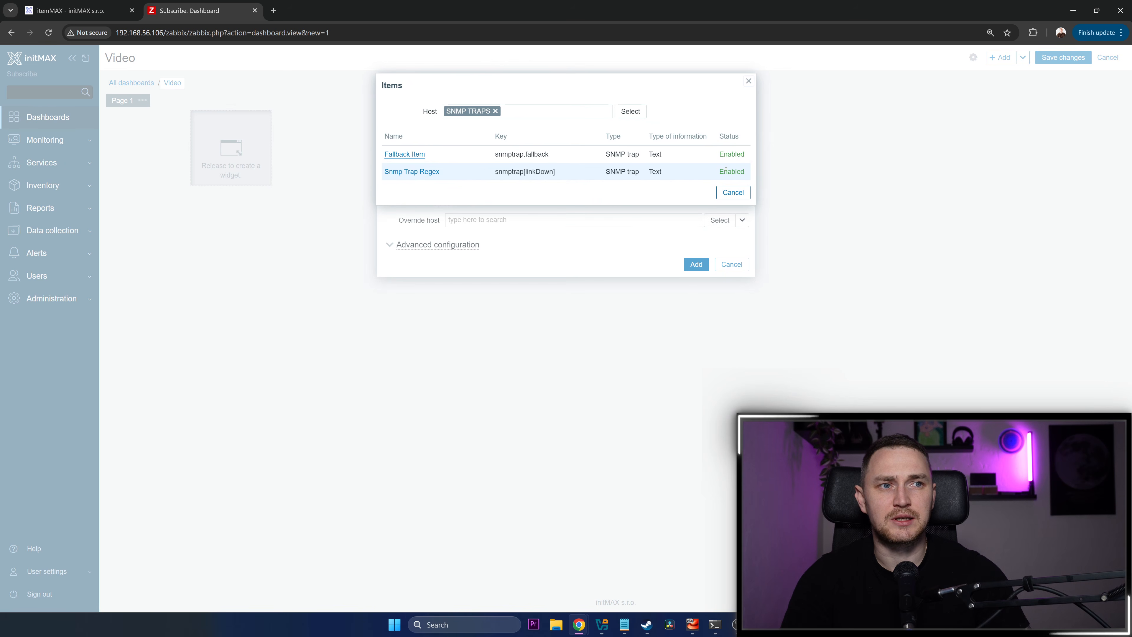
pyautogui.click(494, 112)
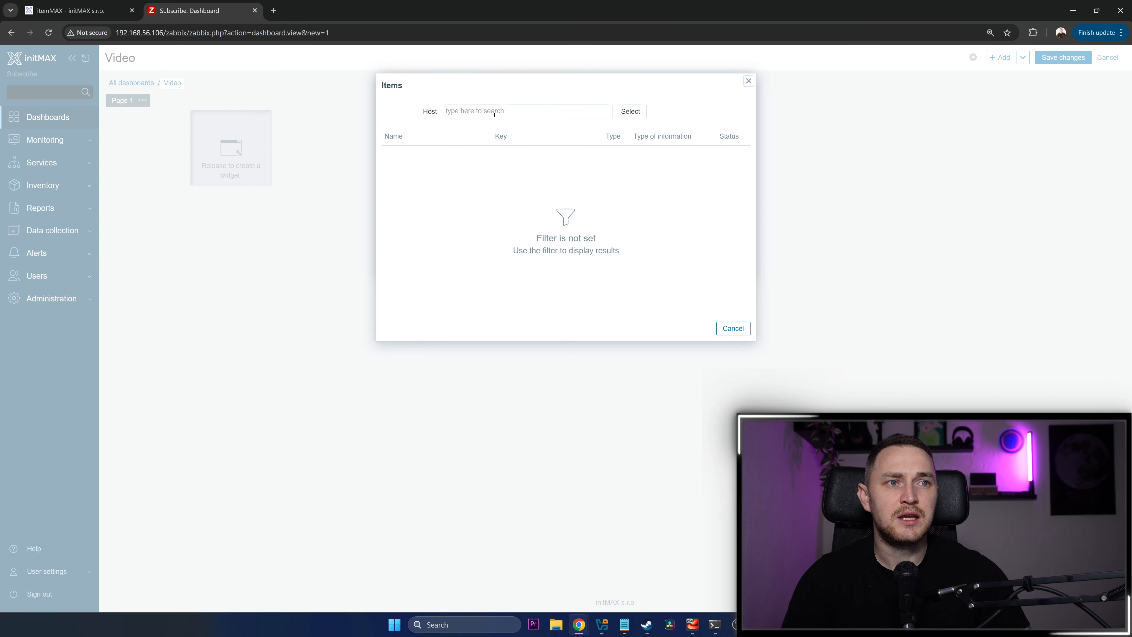
pyautogui.write('za')
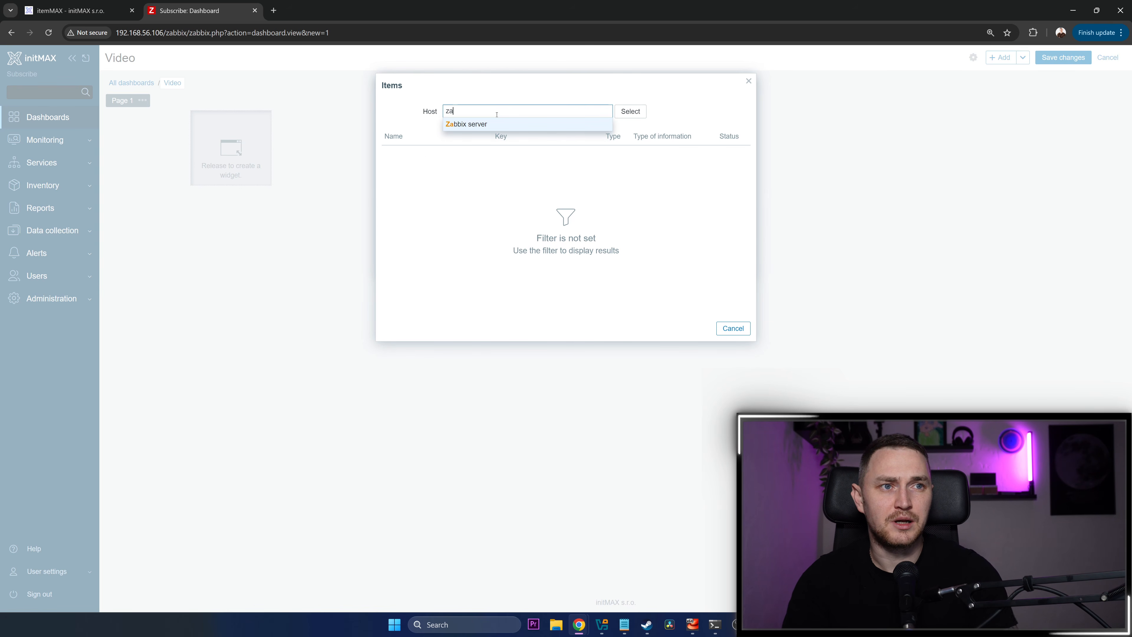
pyautogui.click(481, 124)
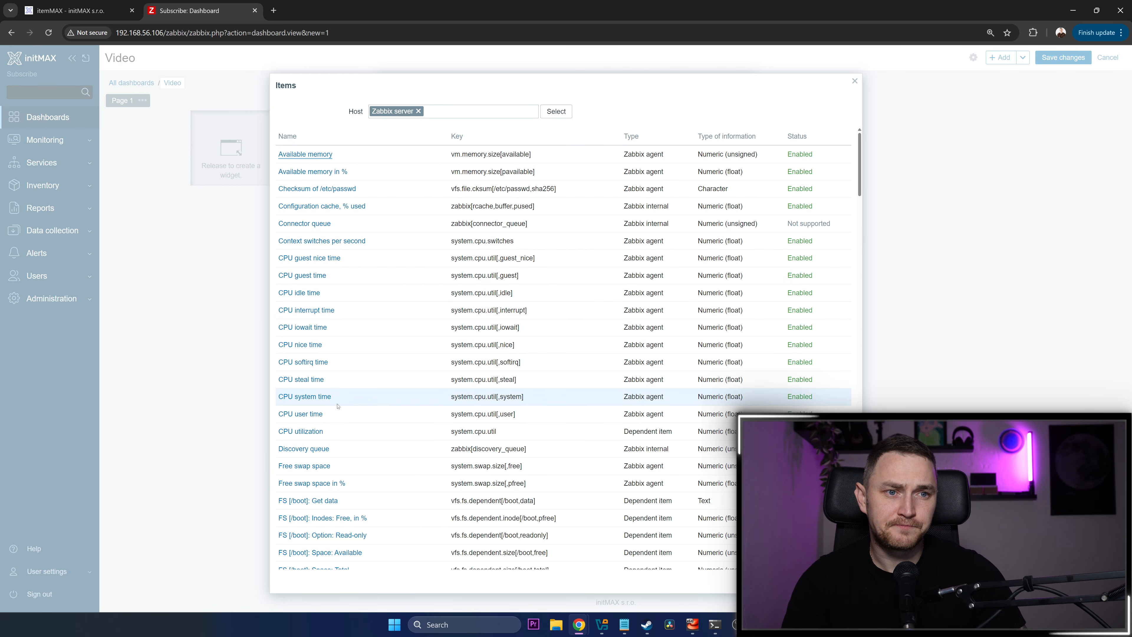
pyautogui.click(312, 431)
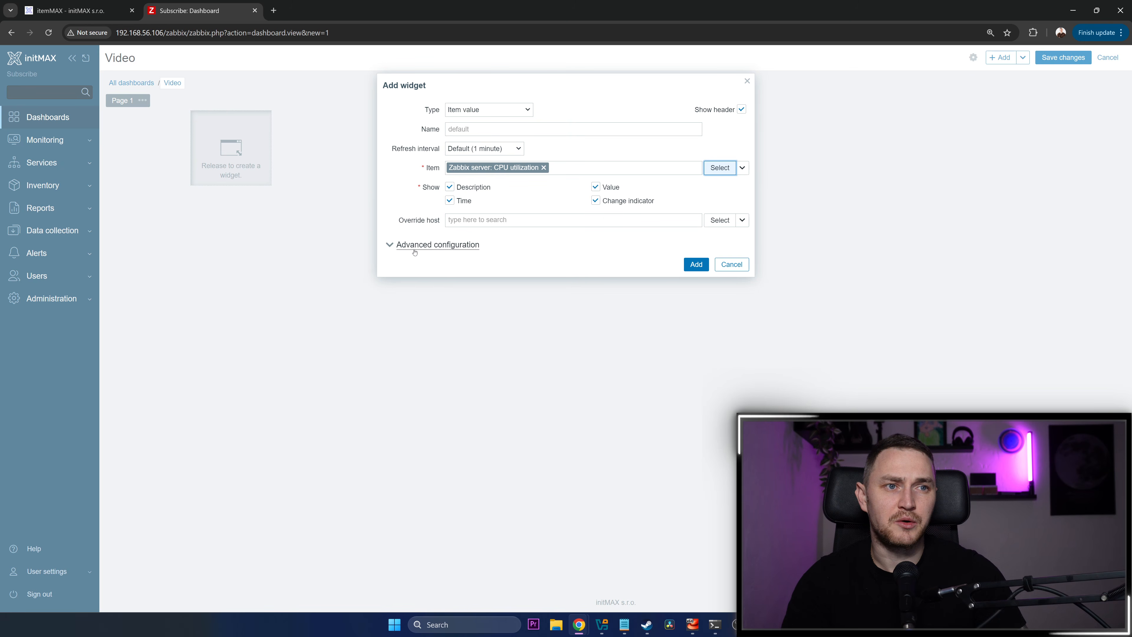
# Expand the widget's advanced configuration, add the widget with its default settings and save the dashboard
pyautogui.click(437, 245)
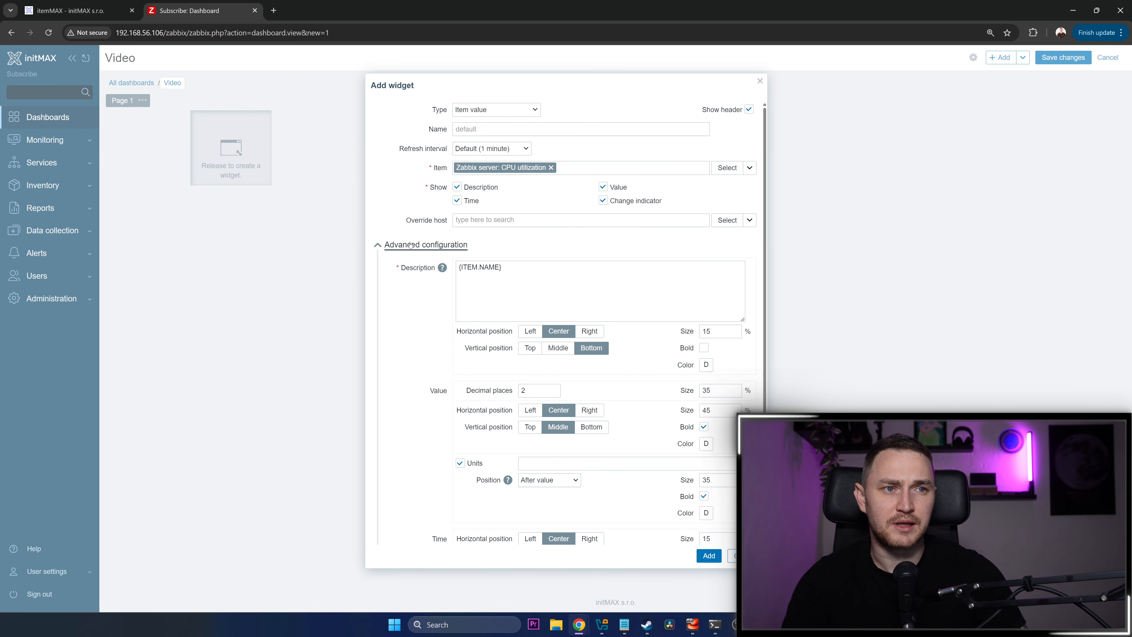
pyautogui.click(709, 555)
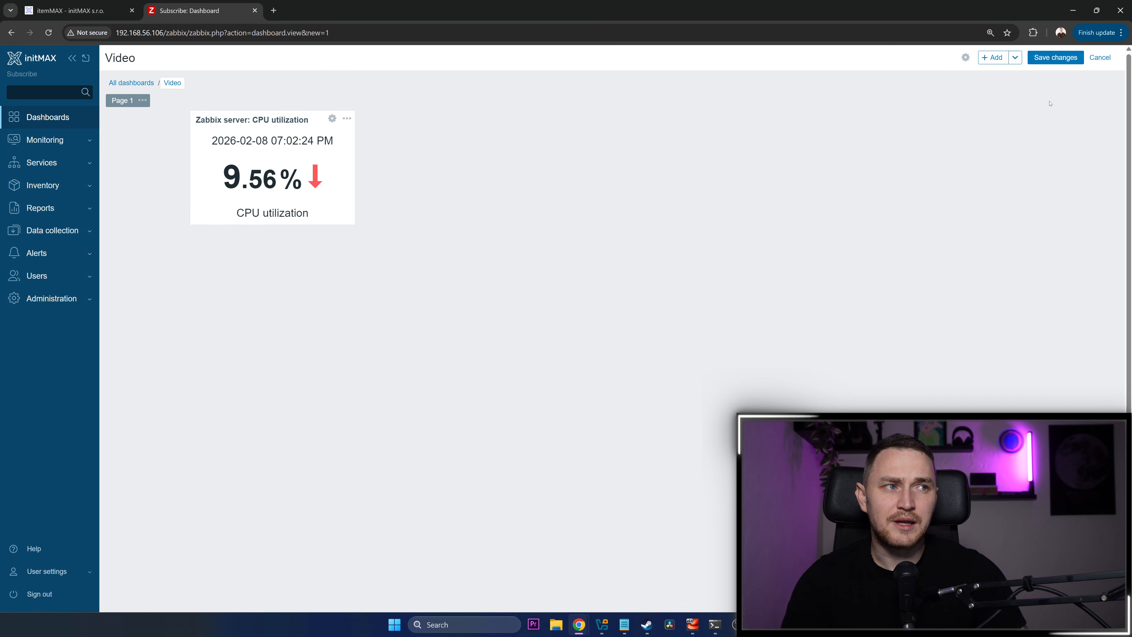
pyautogui.click(1061, 57)
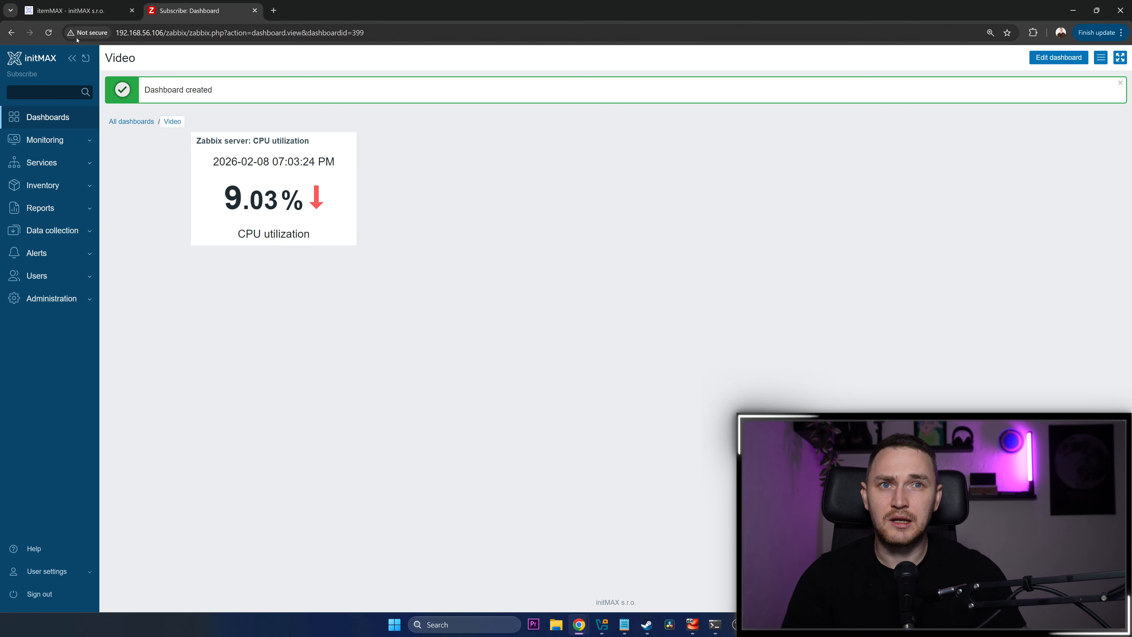
# Examine the description and usage examples of the itemMAX widget on the initMAX wiki page
pyautogui.click(91, 13)
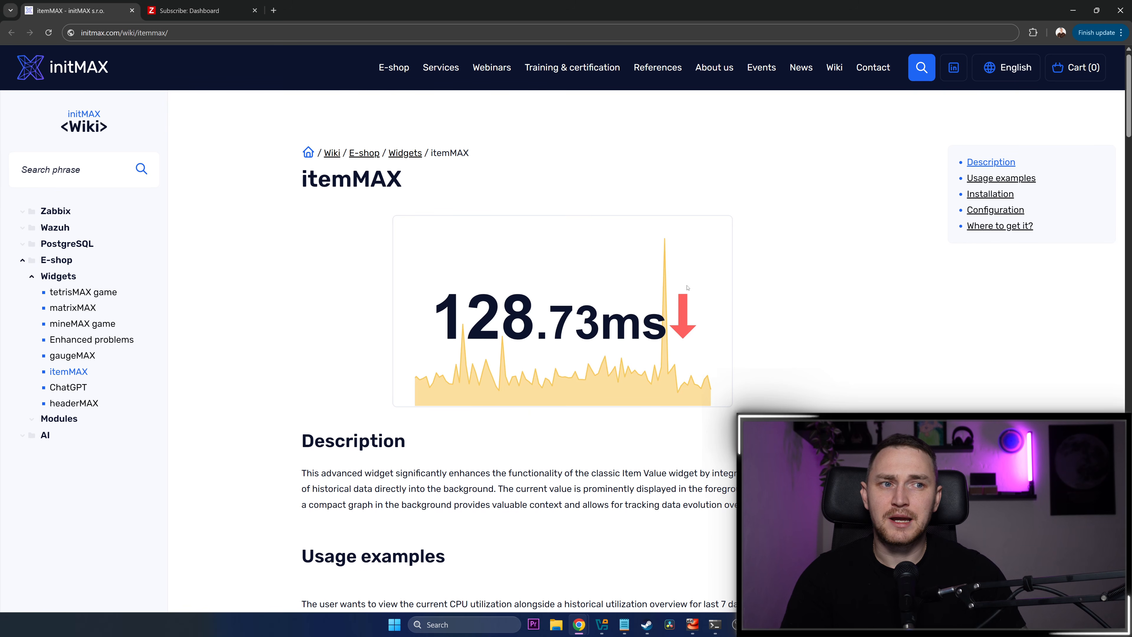
pyautogui.scroll(-2, 713, 291)
pyautogui.scroll(1, 798, 289)
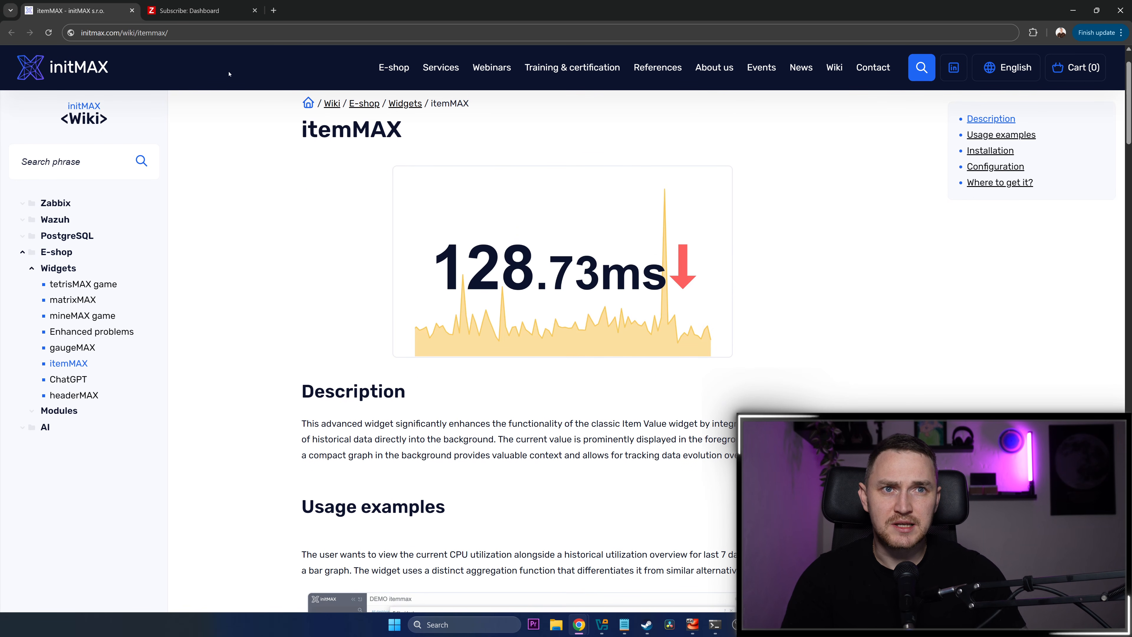
pyautogui.click(200, 11)
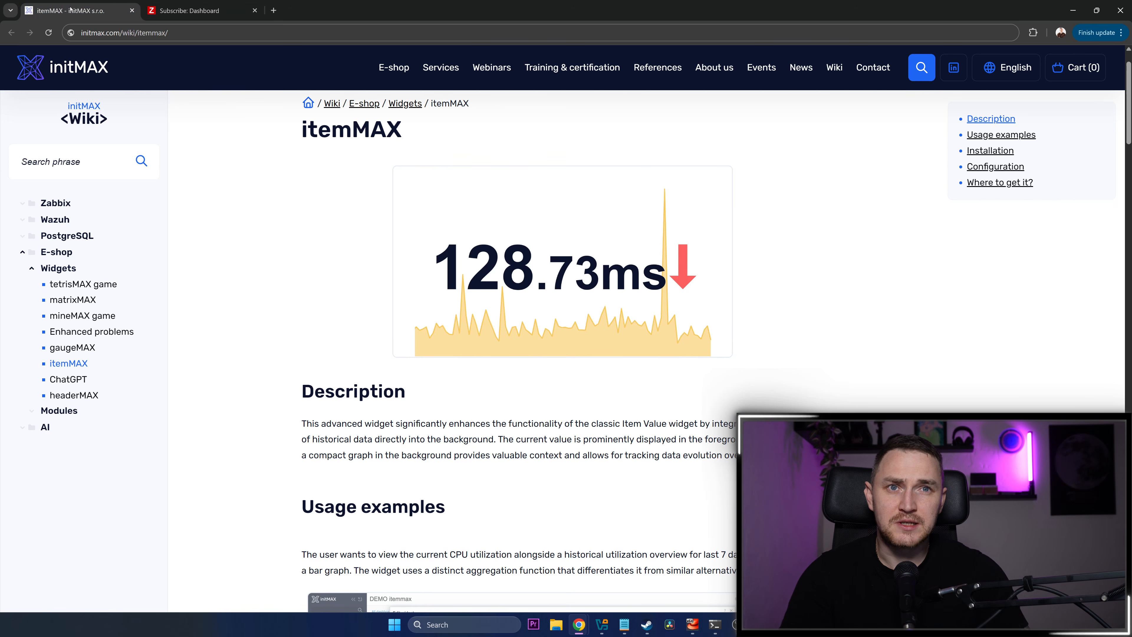
pyautogui.click(76, 10)
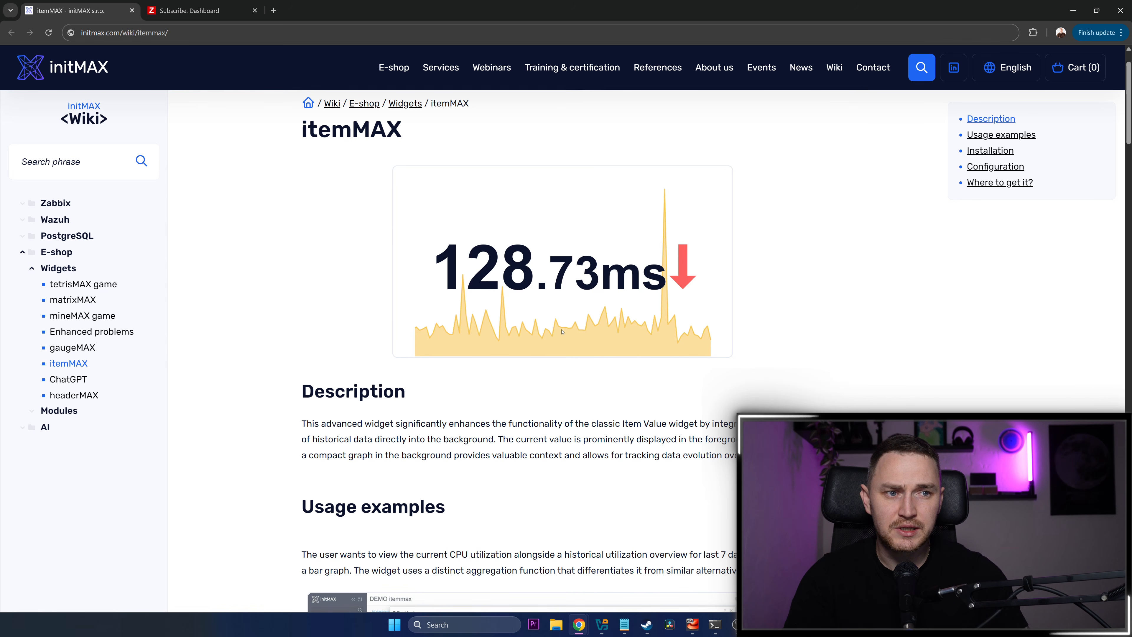
pyautogui.scroll(-2, 600, 301)
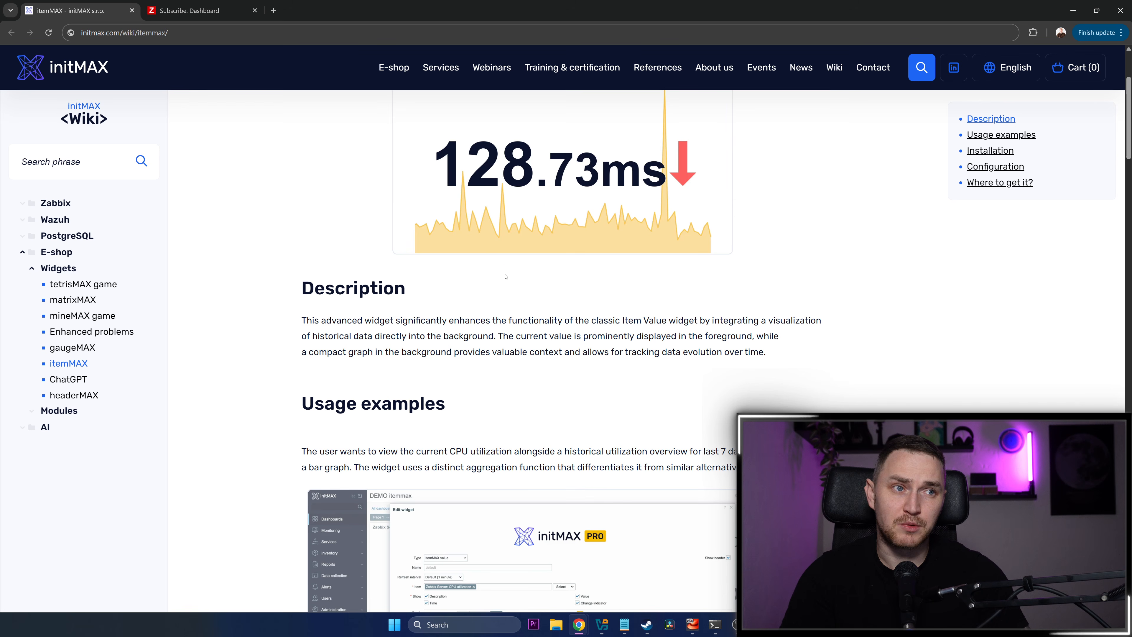
pyautogui.scroll(-3, 443, 252)
pyautogui.scroll(-4, 442, 251)
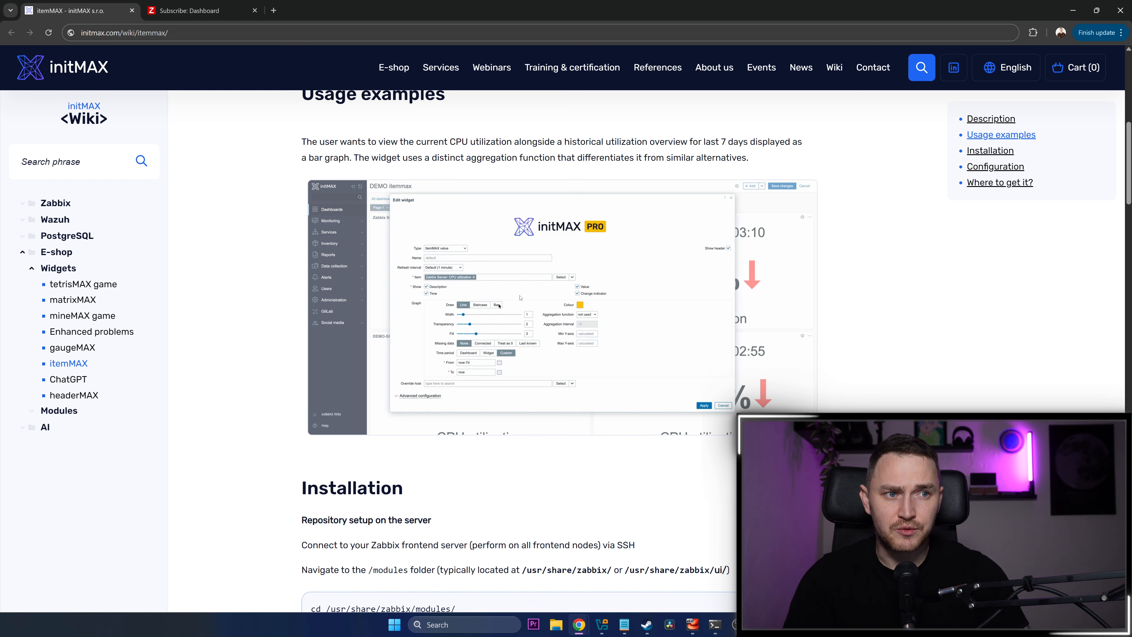
pyautogui.scroll(10, 519, 297)
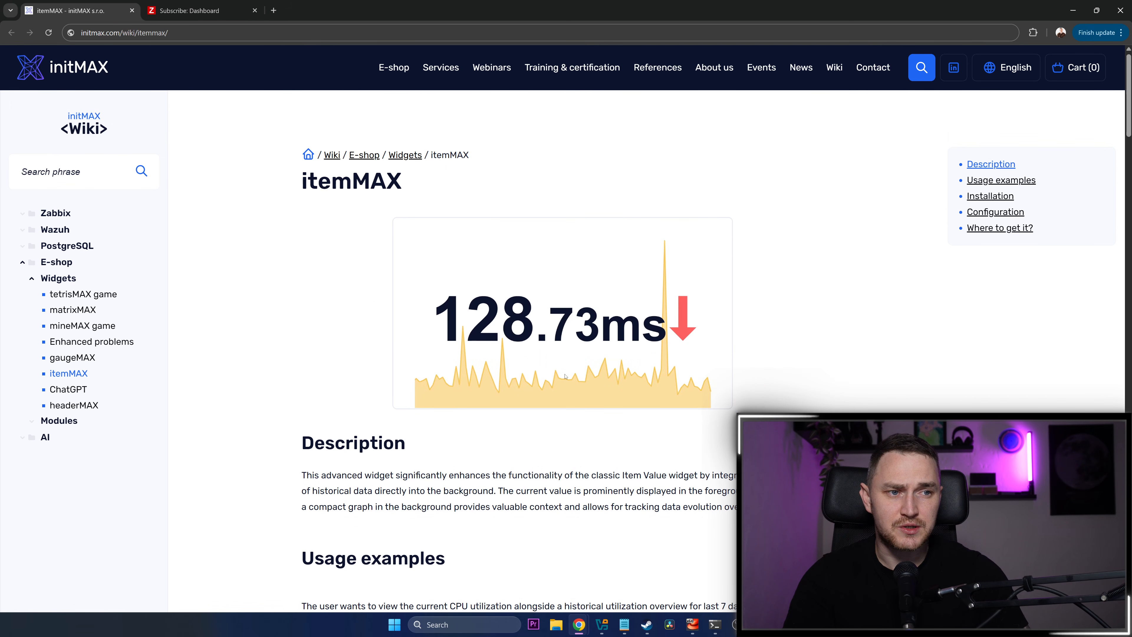
pyautogui.scroll(-8, 565, 376)
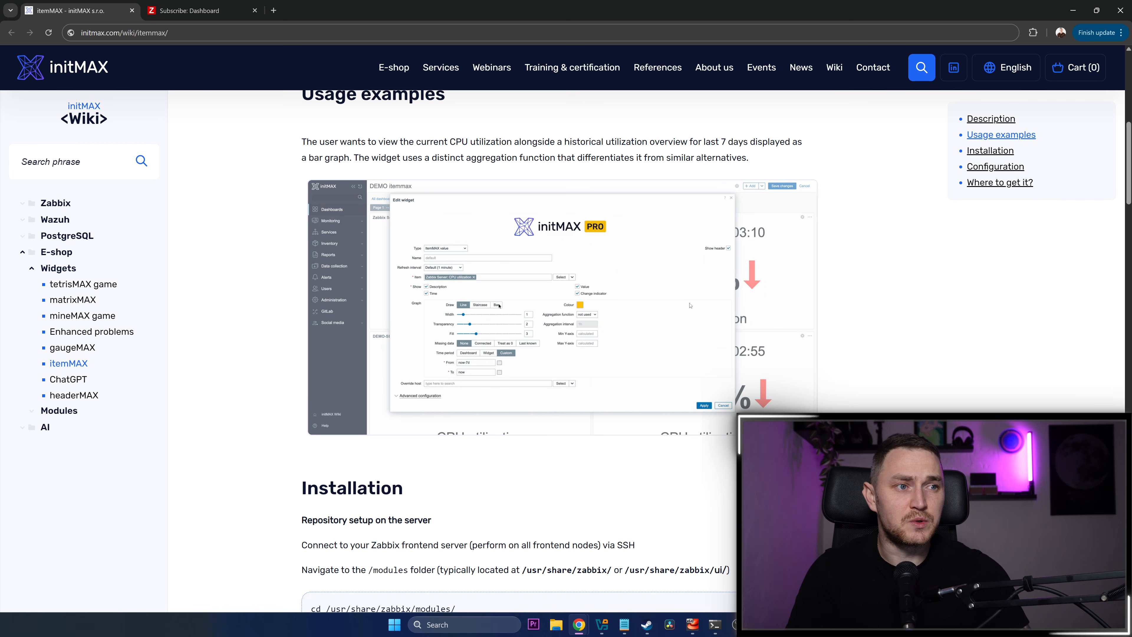
# Open the itemMAX product page in a new browser tab from the wiki article's "Where to get it?" section
pyautogui.scroll(-3, 690, 305)
pyautogui.scroll(-8, 686, 312)
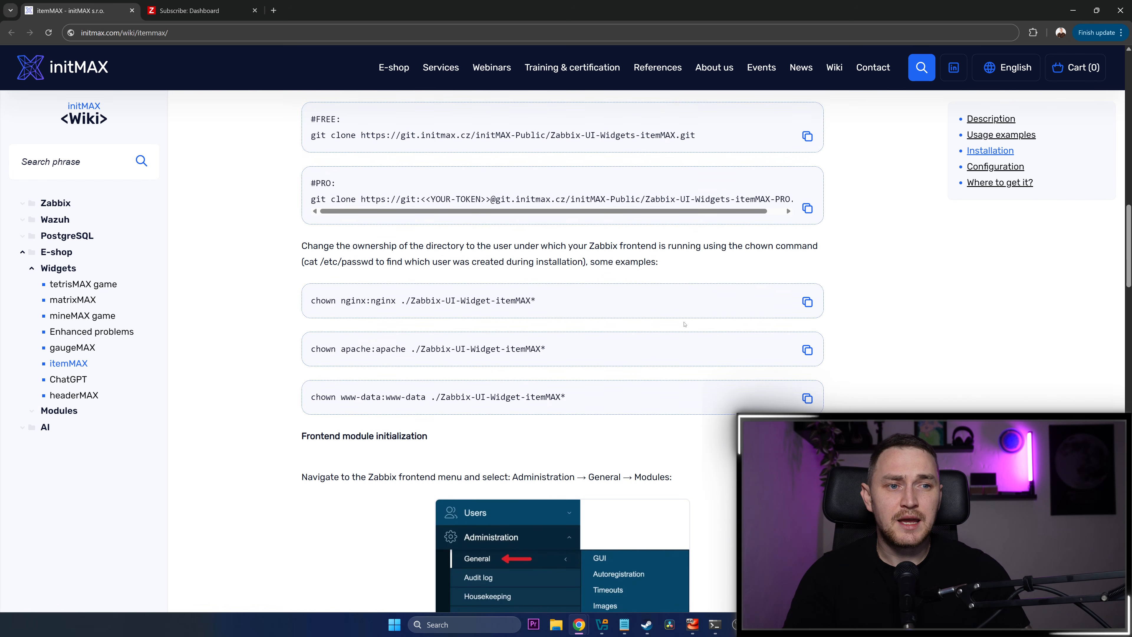
pyautogui.scroll(-3, 685, 325)
pyautogui.scroll(5, 684, 322)
pyautogui.scroll(-12, 682, 321)
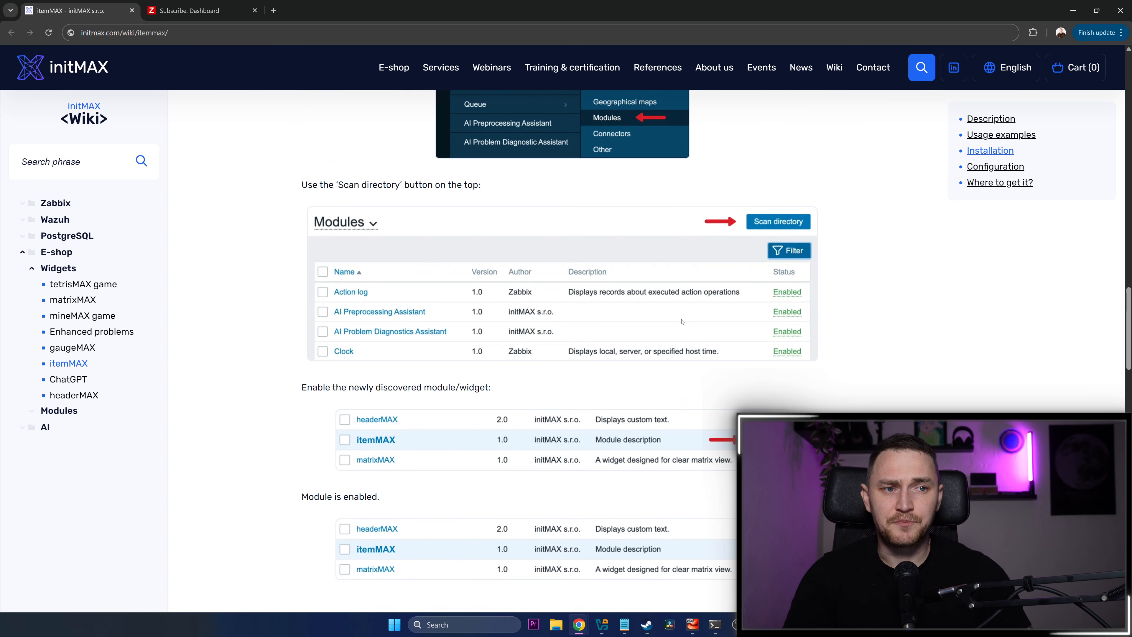
pyautogui.scroll(-20, 682, 321)
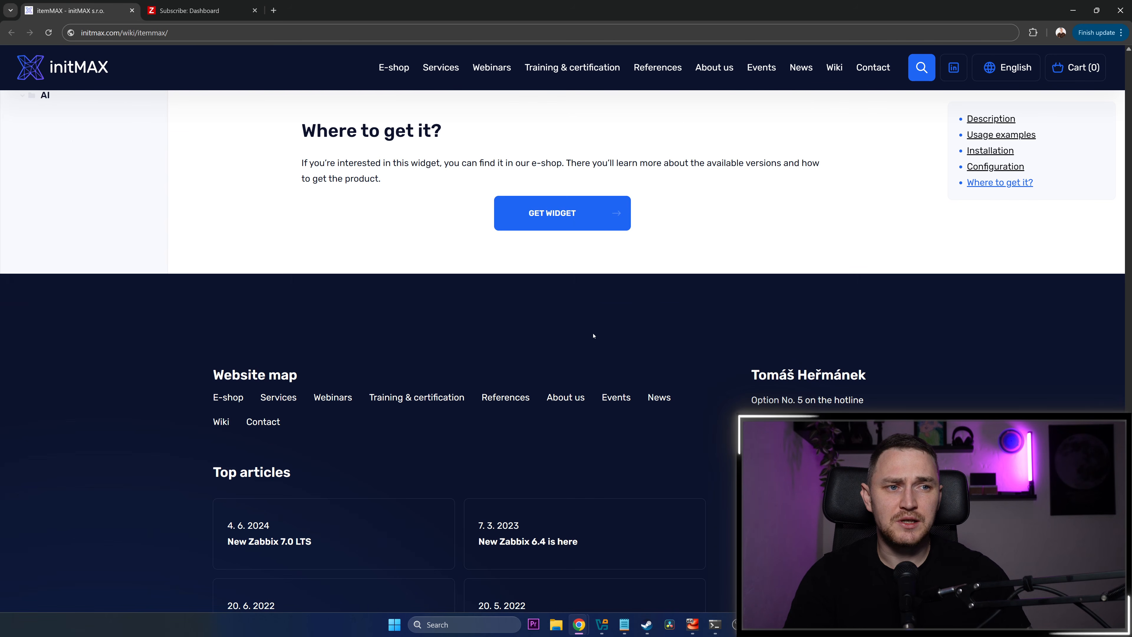
pyautogui.scroll(3, 593, 335)
pyautogui.middleClick(552, 368)
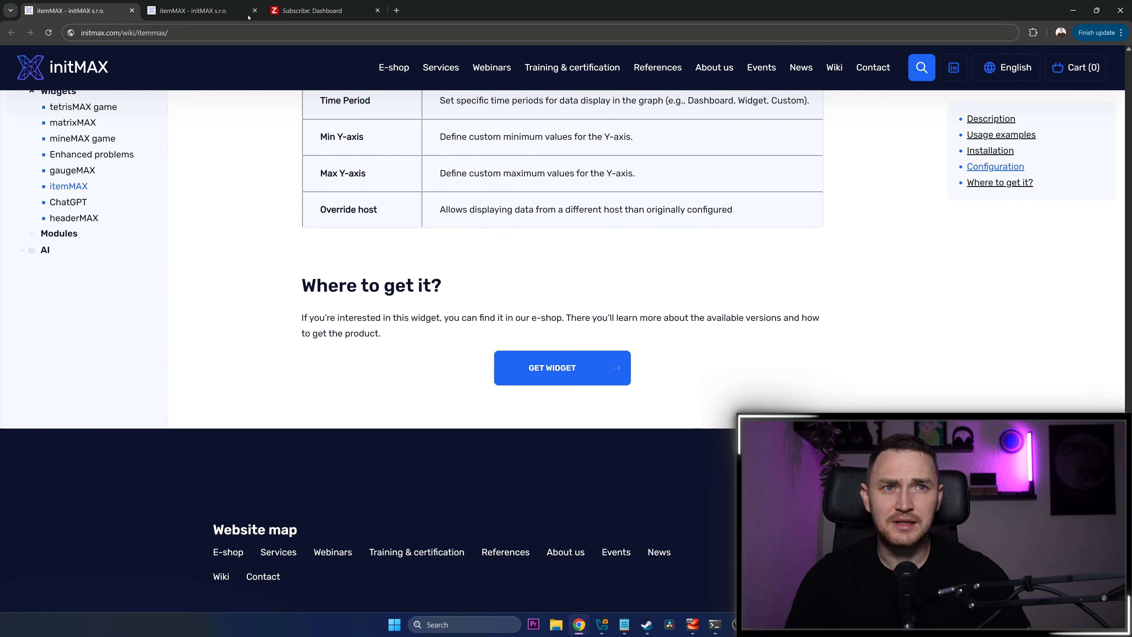
pyautogui.click(248, 16)
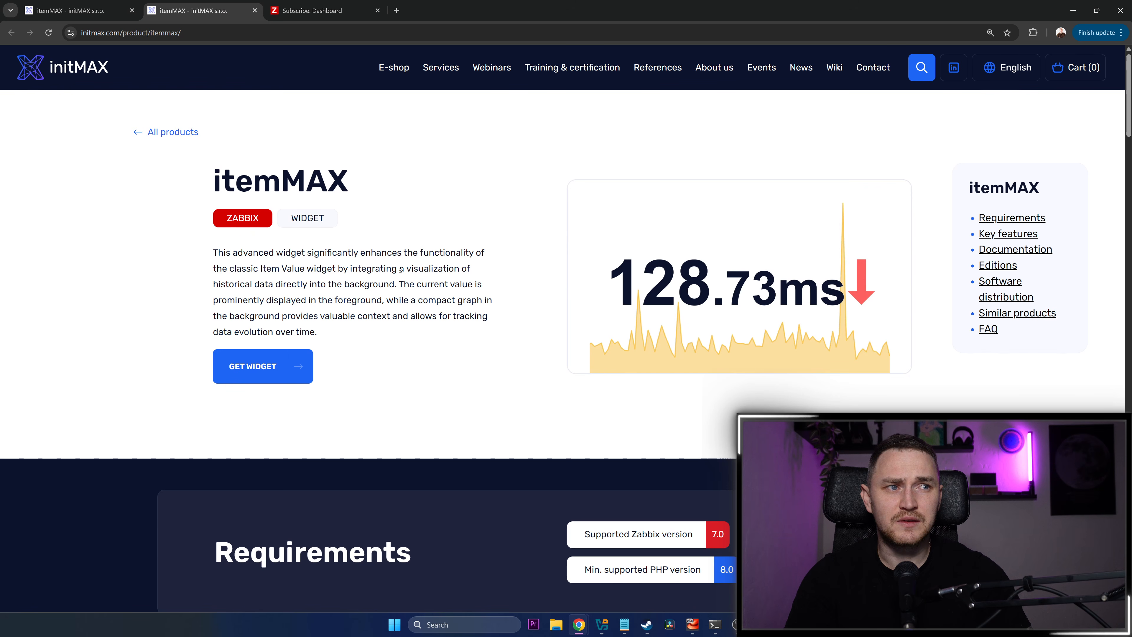
# Review the itemMAX requirements, key features and the comparison of the FREE and PRO editions
pyautogui.scroll(-8, 401, 270)
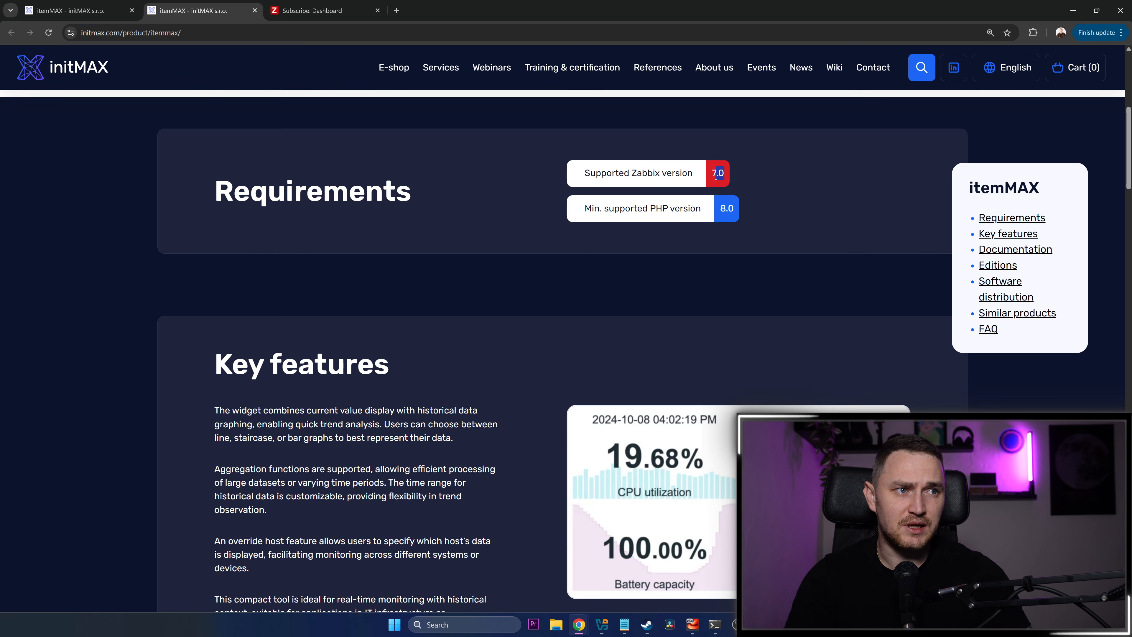
pyautogui.click(710, 175)
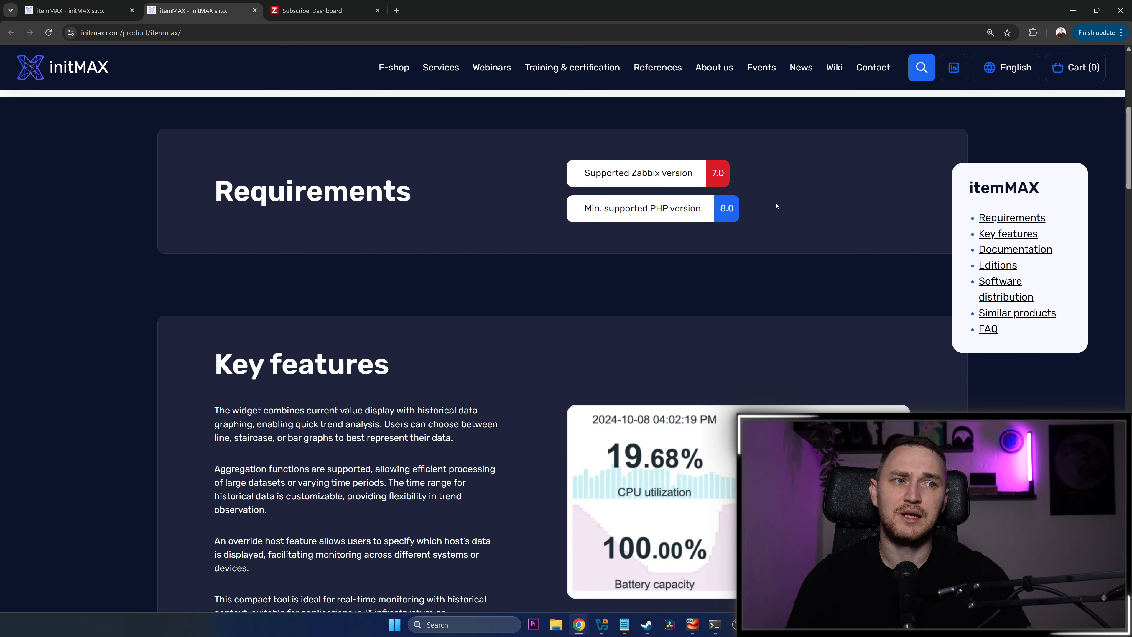
pyautogui.doubleClick(730, 210)
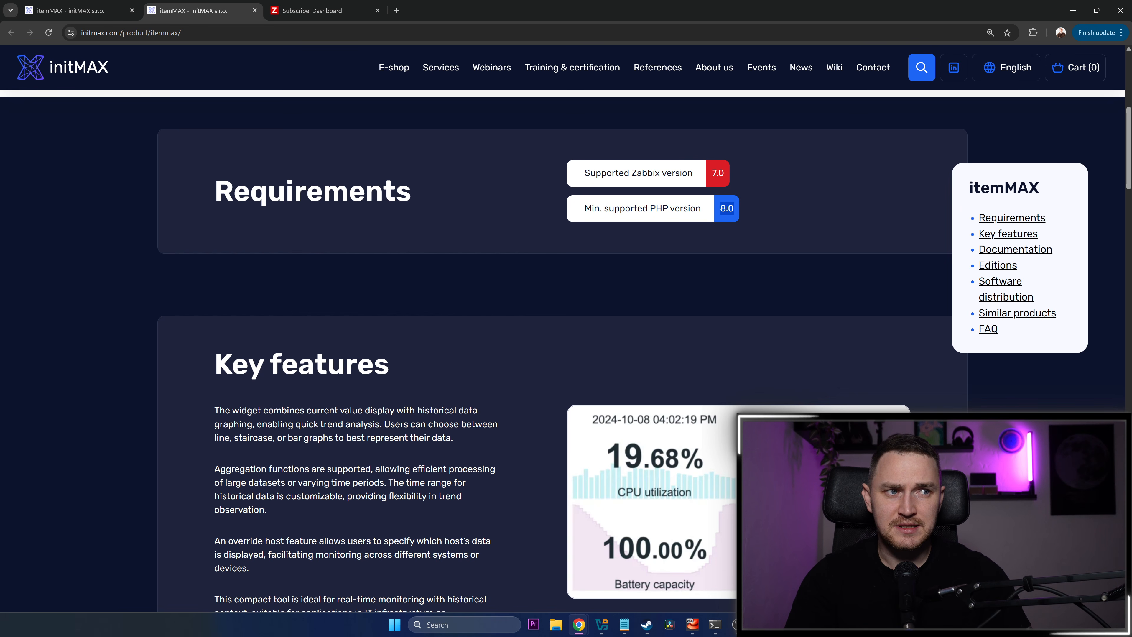
pyautogui.scroll(-4, 802, 312)
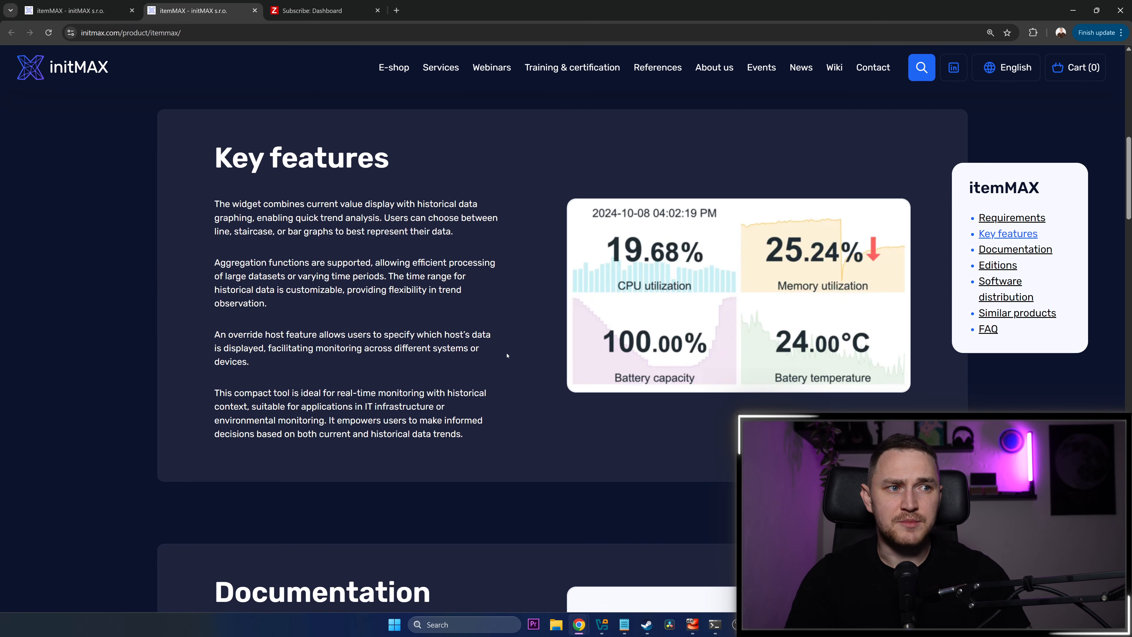
pyautogui.scroll(-14, 803, 312)
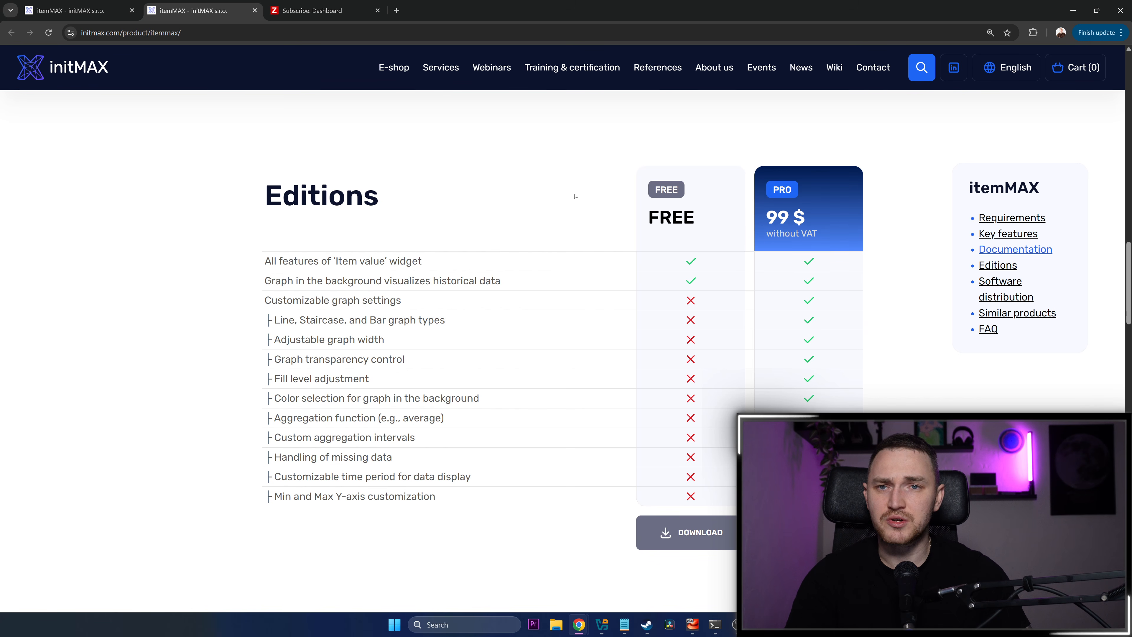
# Check the price, included features and download option of the FREE edition in the Editions table
pyautogui.moveTo(644, 217); pyautogui.dragTo(695, 259)
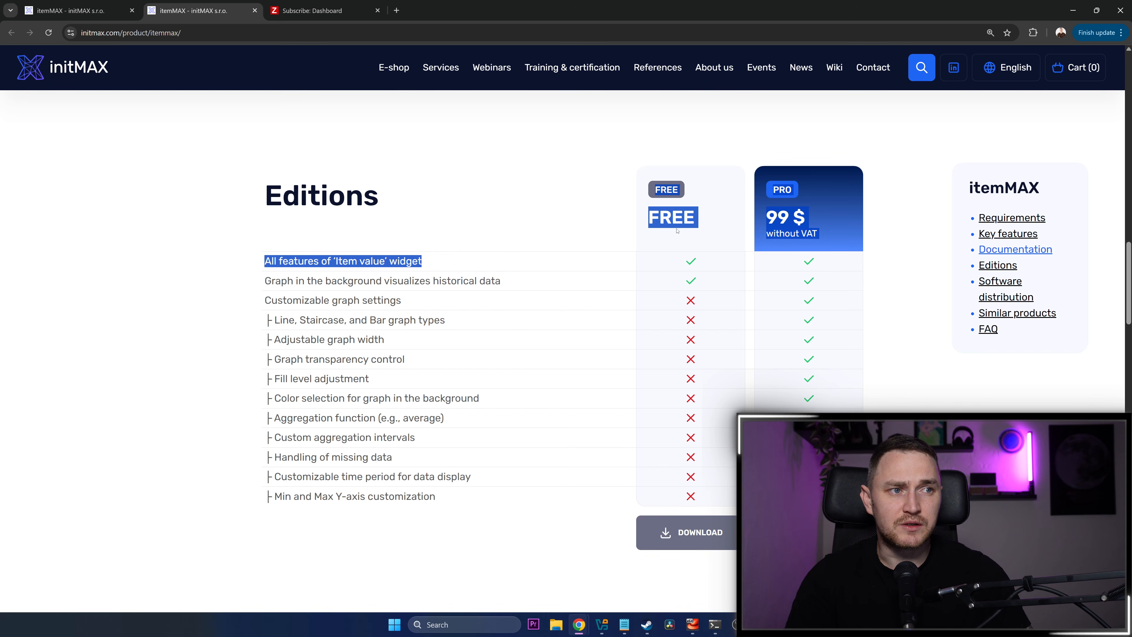
pyautogui.click(567, 226)
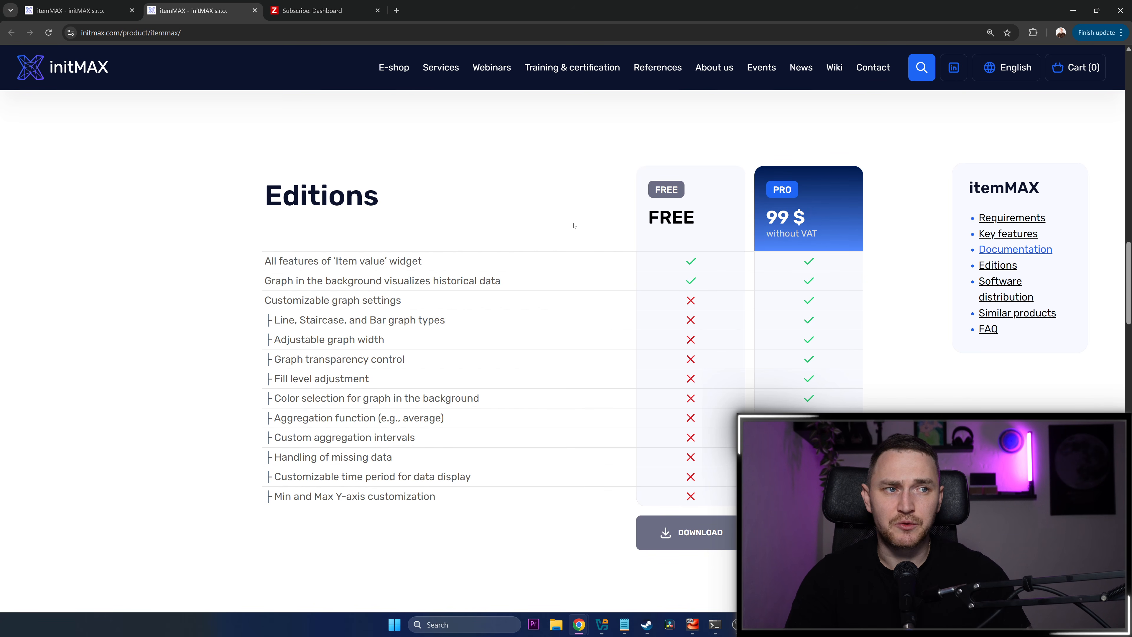
pyautogui.click(683, 543)
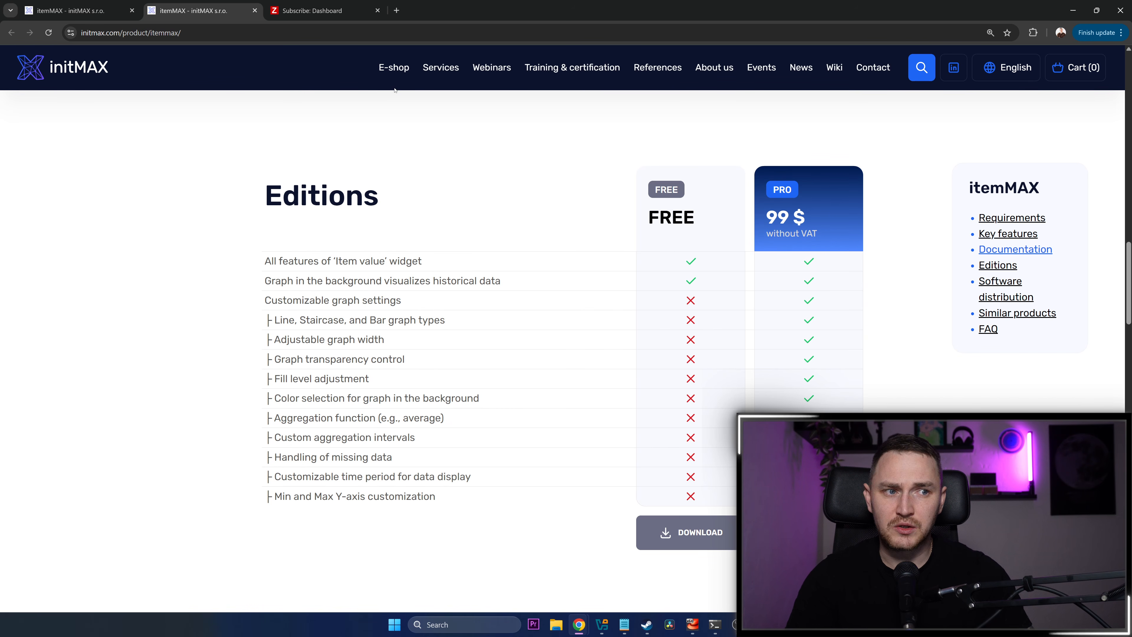
pyautogui.scroll(1, 647, 307)
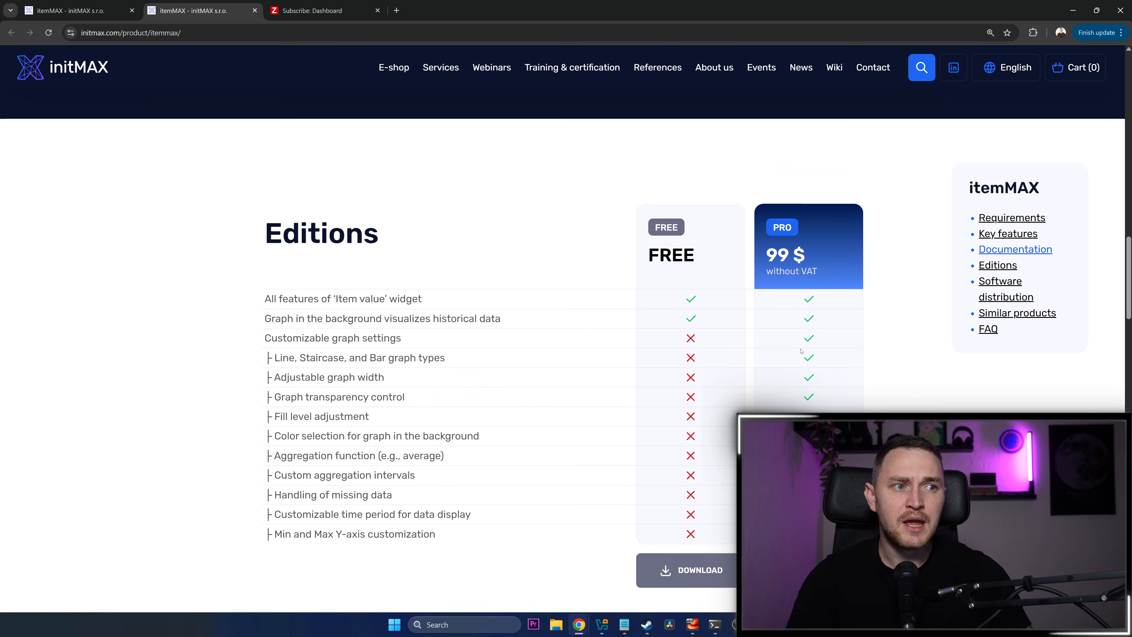
pyautogui.scroll(-2, 710, 367)
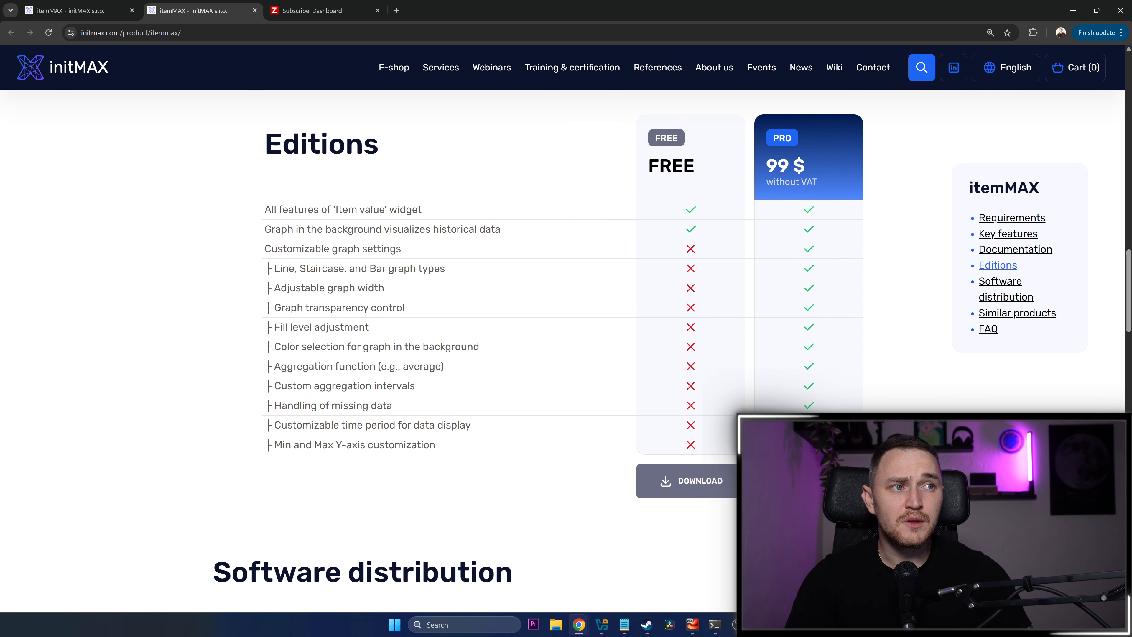
# Return to the itemMAX wiki article and look over its preview image, description and usage example
pyautogui.click(102, 10)
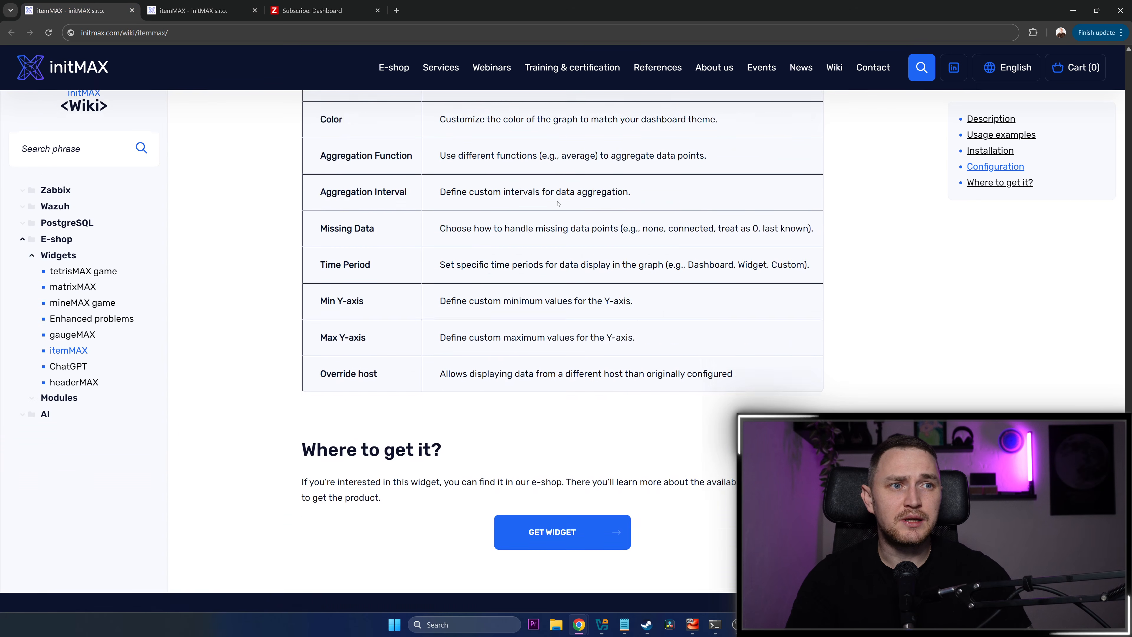
pyautogui.scroll(20, 557, 199)
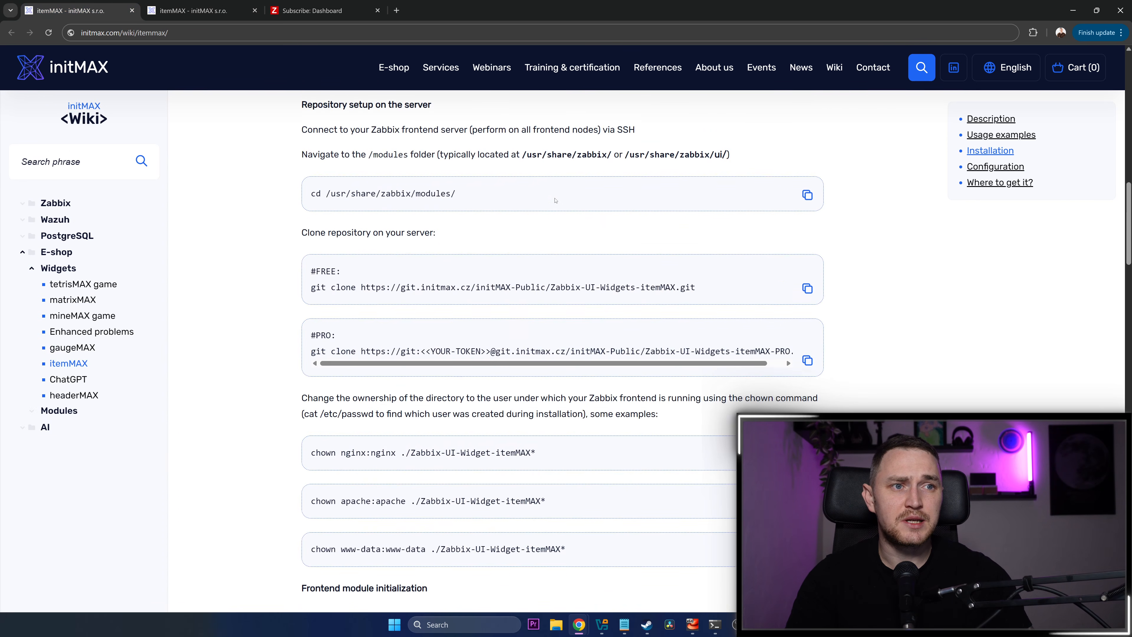
pyautogui.scroll(3, 557, 199)
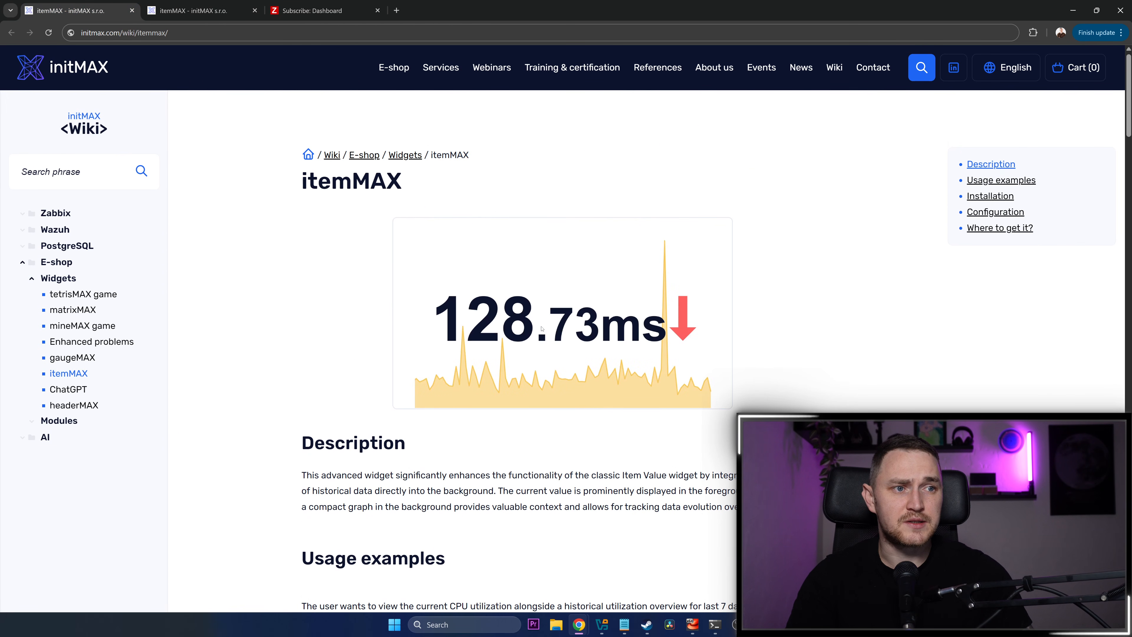
pyautogui.scroll(-8, 587, 362)
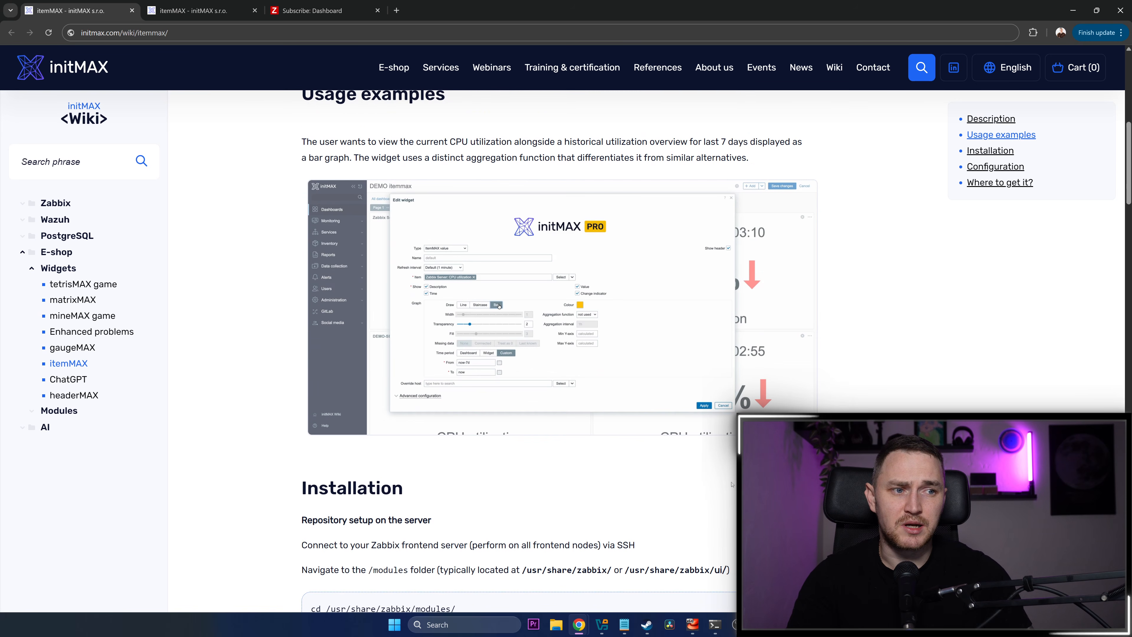
pyautogui.scroll(-2, 640, 470)
pyautogui.scroll(10, 535, 312)
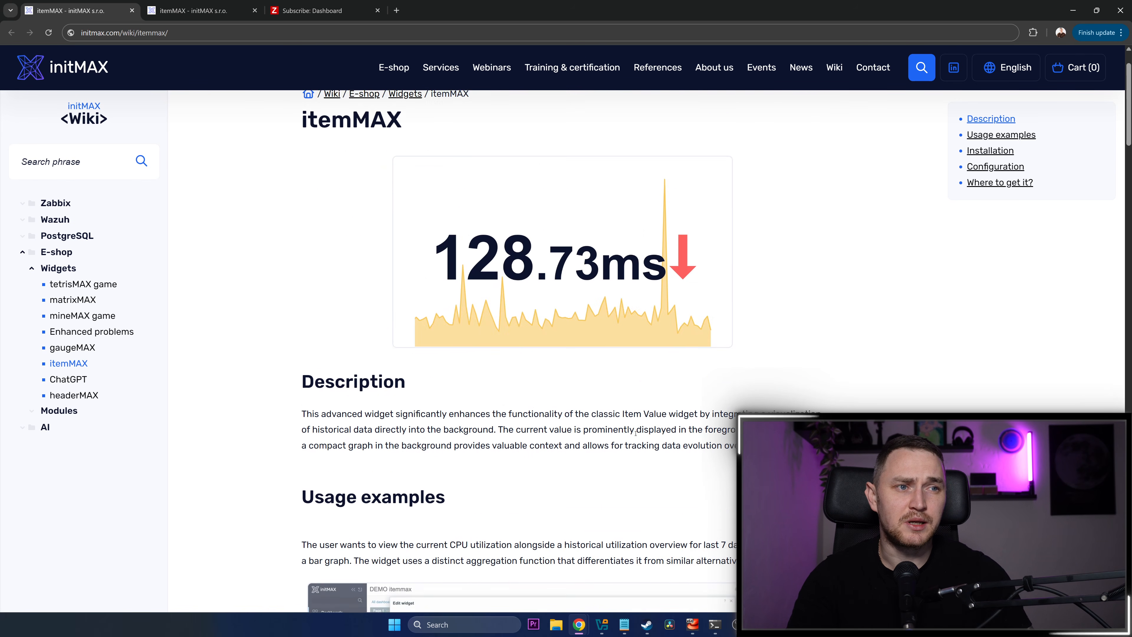
# Compare the features shared by both itemMAX editions with the PRO-only customizable graph settings on the product page
pyautogui.hotkey('ctrl', 'Tab')
pyautogui.scroll(-5, 357, 418)
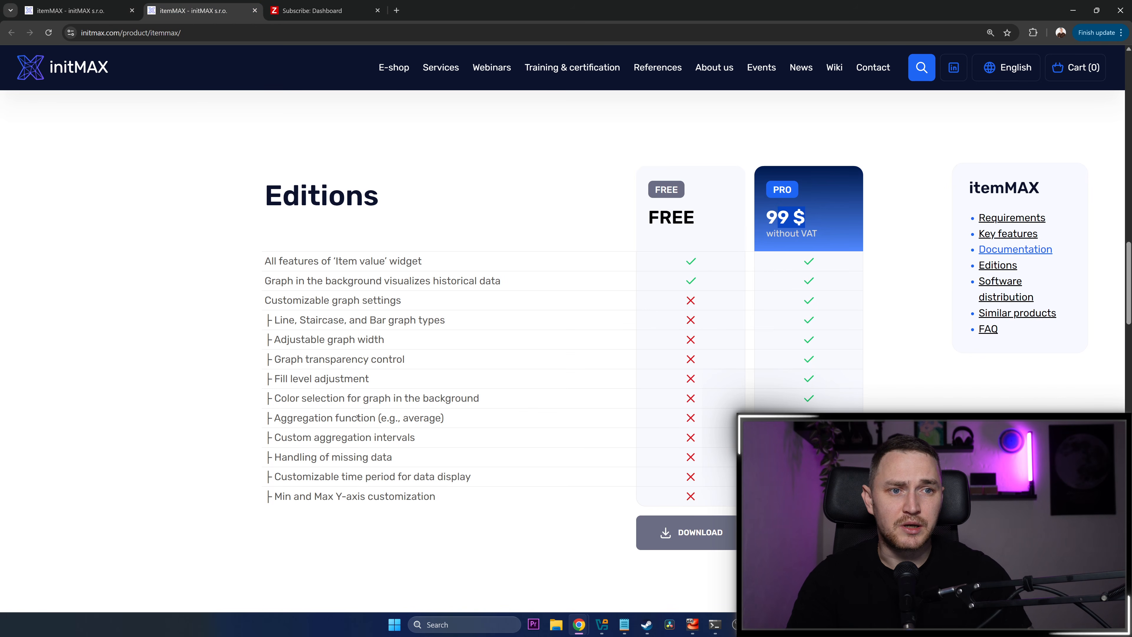
pyautogui.moveTo(276, 397); pyautogui.dragTo(512, 479)
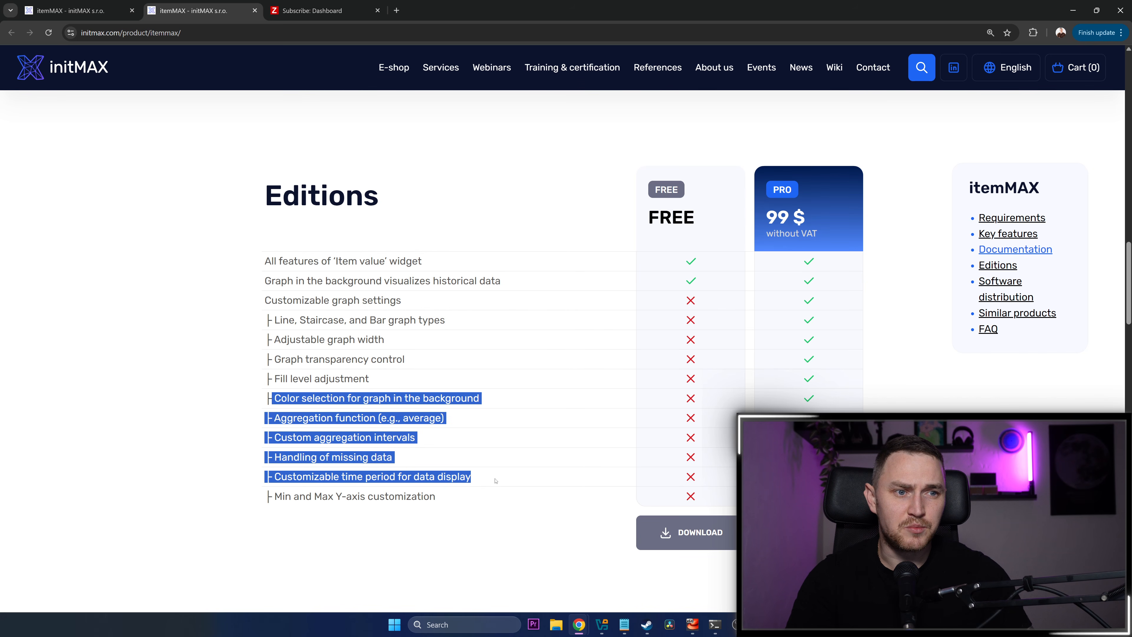
pyautogui.click(528, 485)
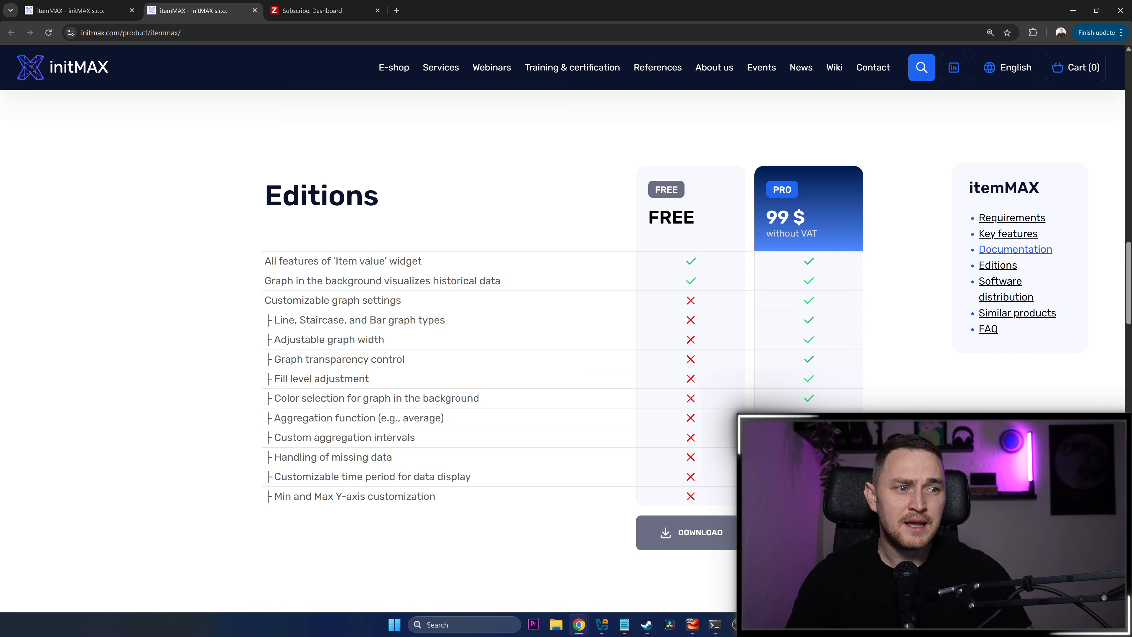
pyautogui.moveTo(274, 261); pyautogui.dragTo(412, 262)
pyautogui.click(104, 17)
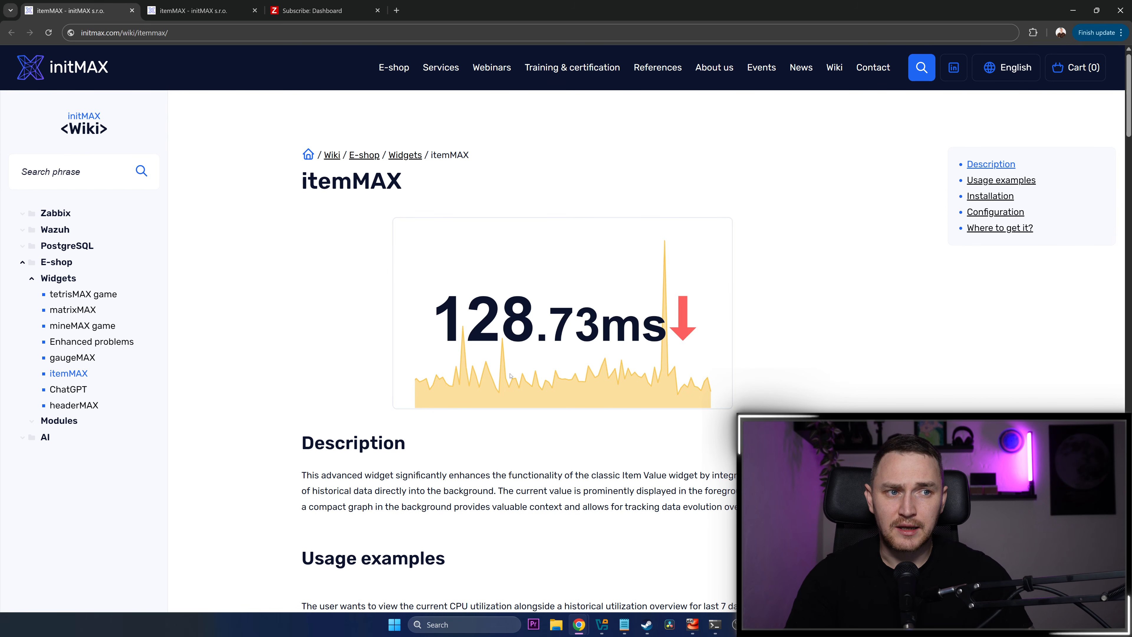
pyautogui.click(188, 19)
pyautogui.moveTo(659, 510); pyautogui.dragTo(656, 284)
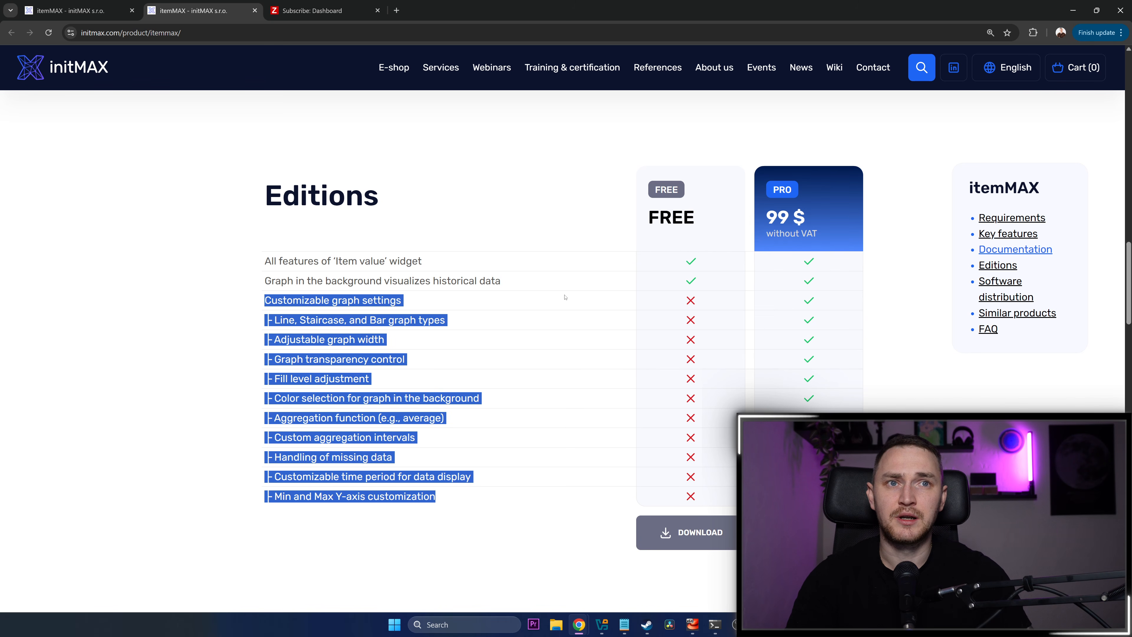
pyautogui.scroll(-6, 723, 375)
pyautogui.scroll(10, 552, 303)
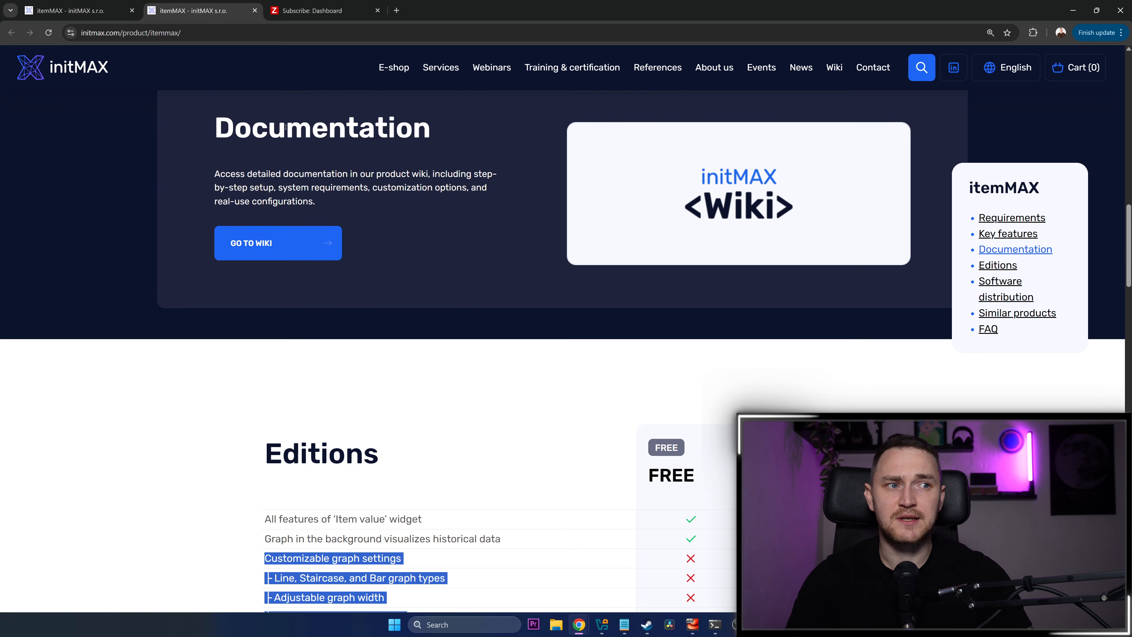
pyautogui.scroll(-5, 355, 274)
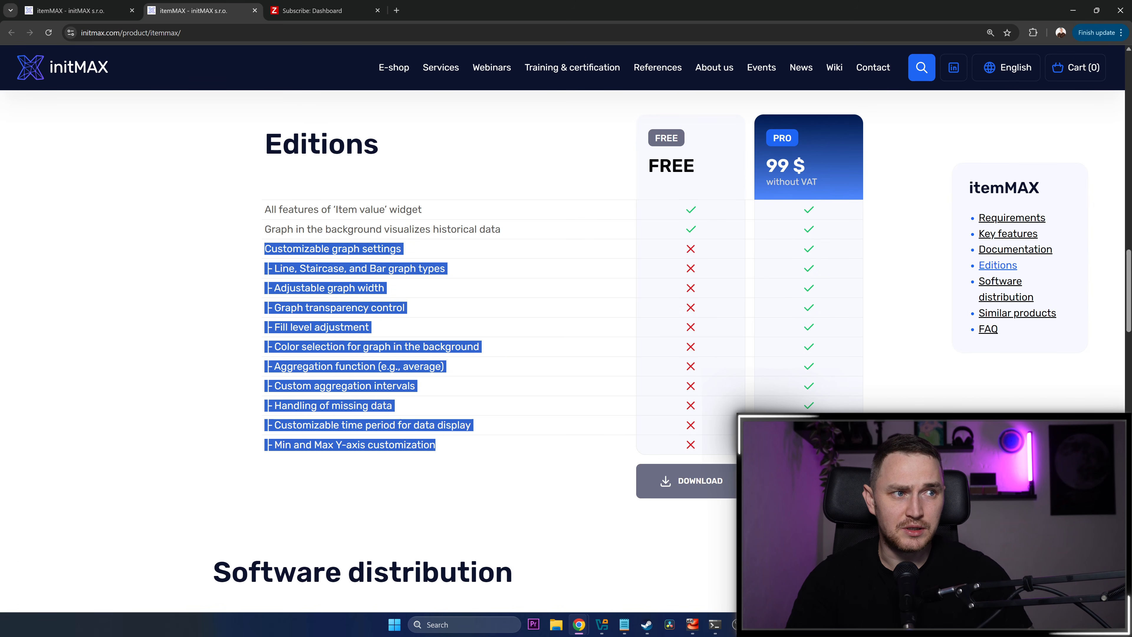
# Add the itemMAX PRO edition to the shopping cart and close the cart without ordering
pyautogui.click(809, 480)
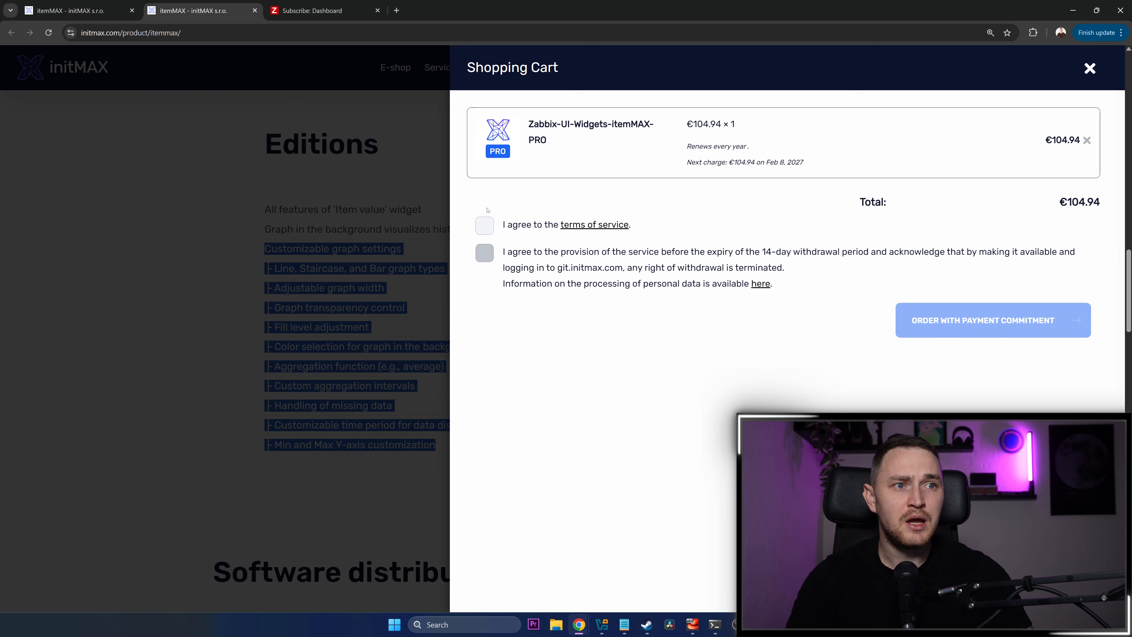
pyautogui.click(1089, 68)
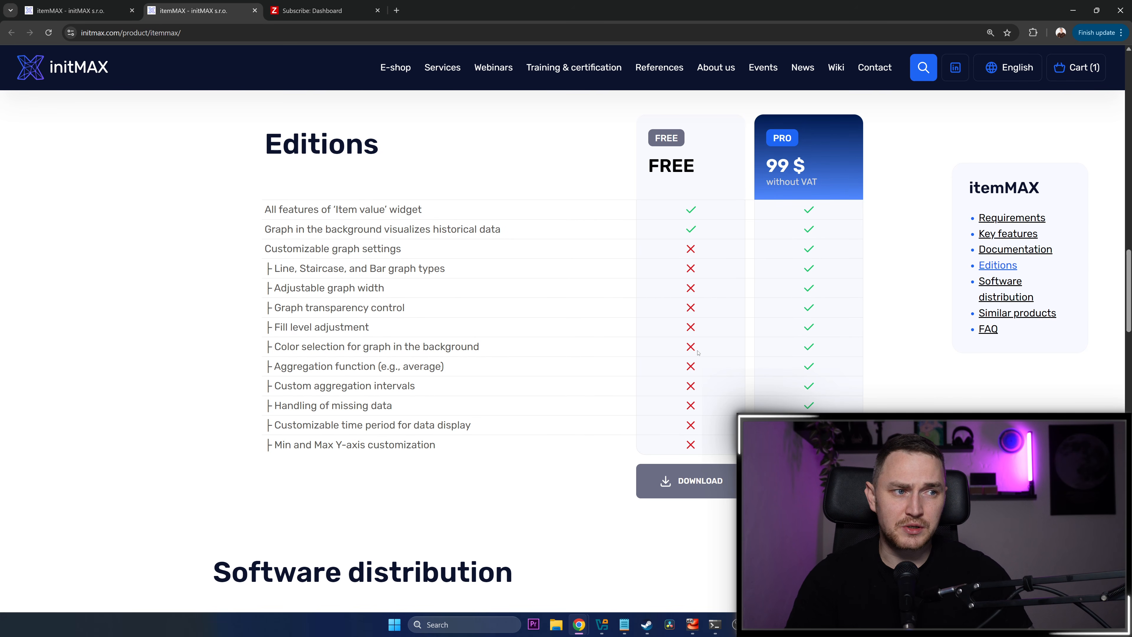
# Read the repository setup instructions in the Installation section of the itemMAX wiki article
pyautogui.hotkey('ctrl', 'shift', 'Tab')
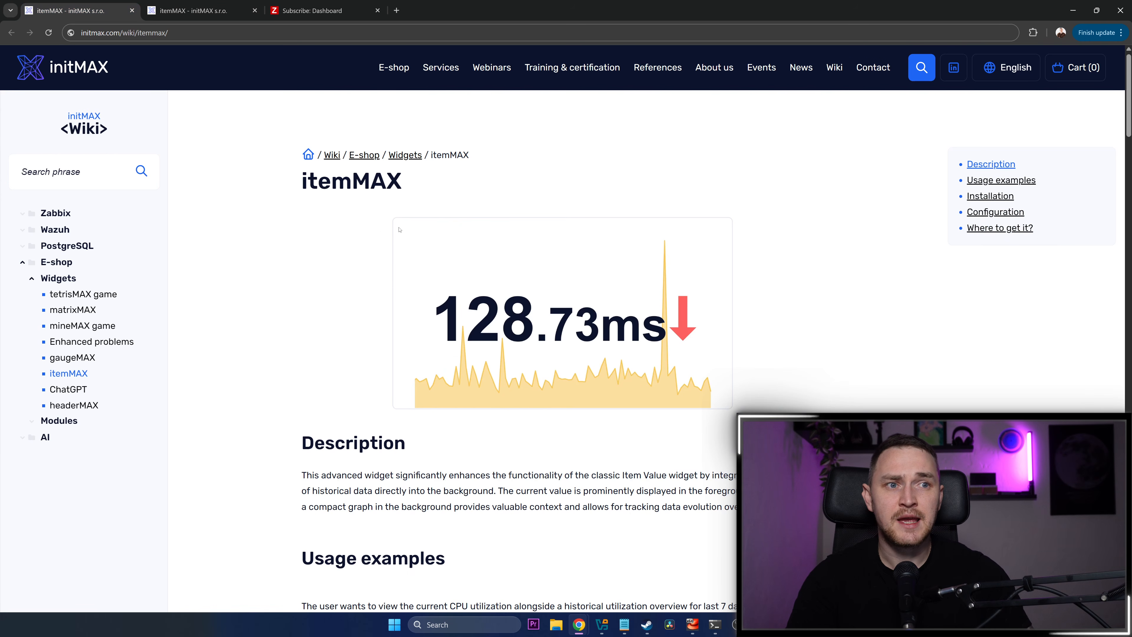
pyautogui.scroll(-8, 697, 406)
pyautogui.scroll(-10, 697, 406)
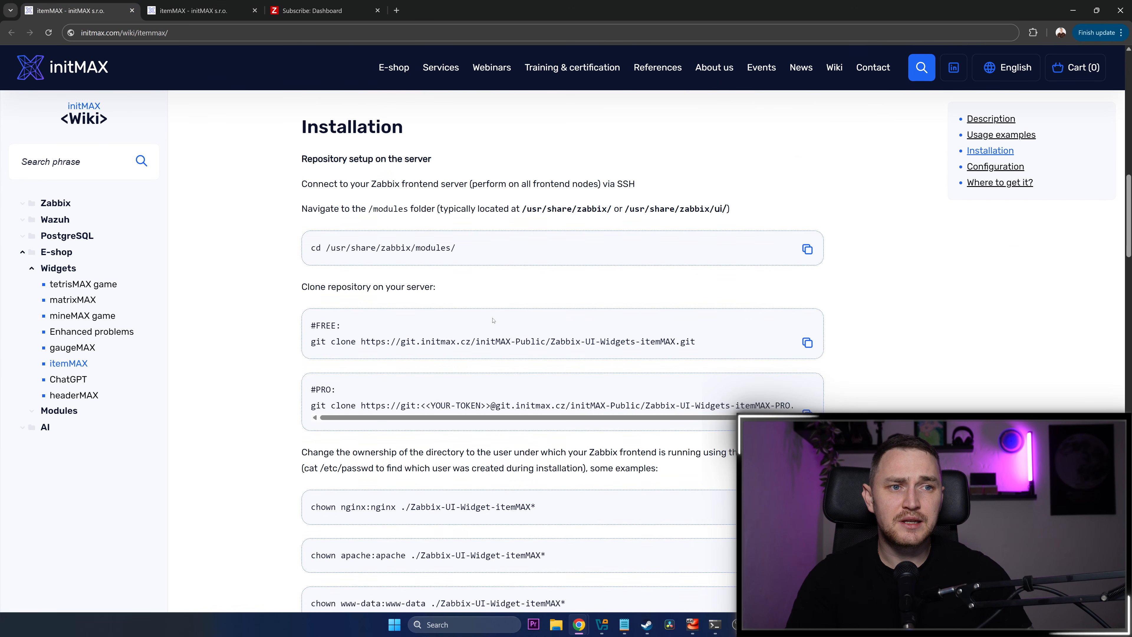
pyautogui.scroll(2, 473, 323)
pyautogui.scroll(1, 473, 323)
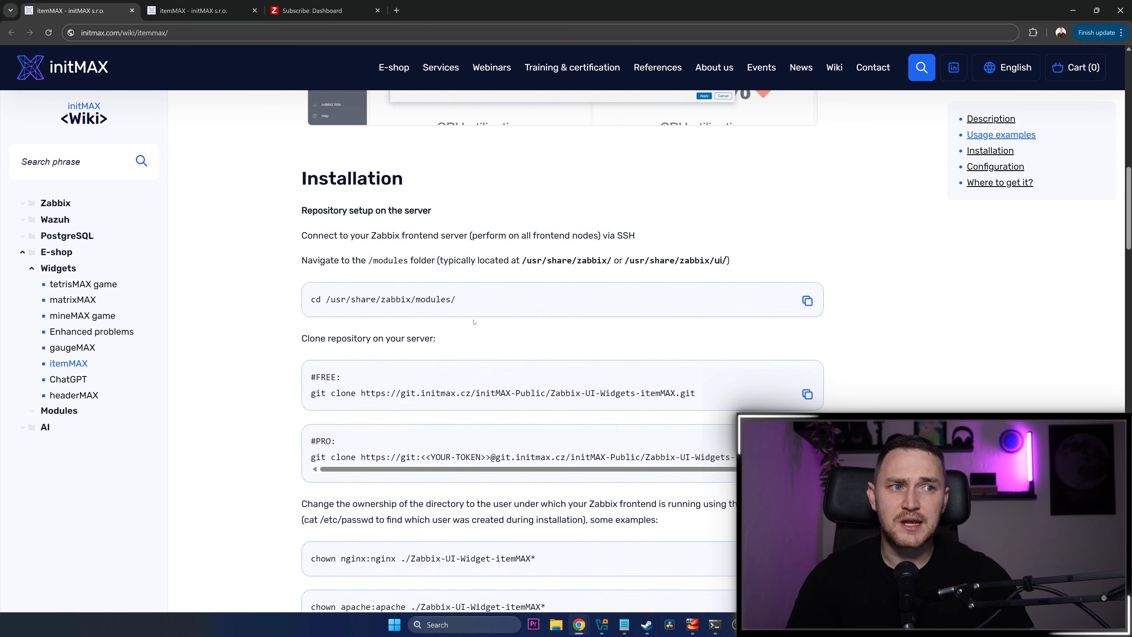
pyautogui.scroll(1, 555, 315)
pyautogui.scroll(-2, 553, 315)
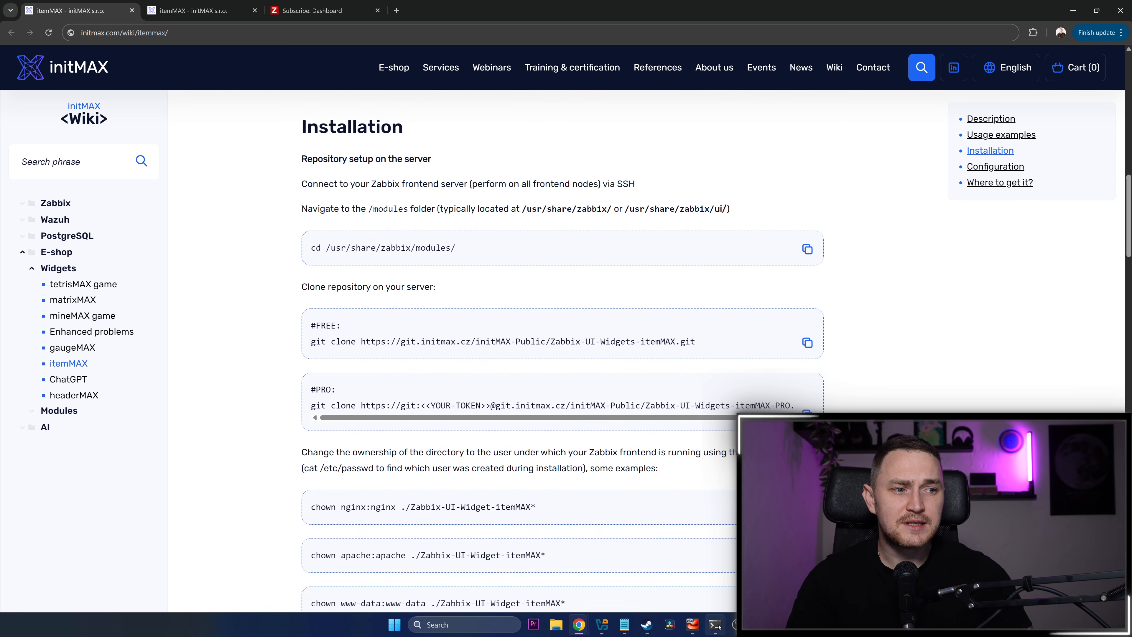
# Switch to the terminal, print the working directory with pwd and position the window below the wiki's FREE git clone command
pyautogui.moveTo(715, 625)
pyautogui.click(694, 563)
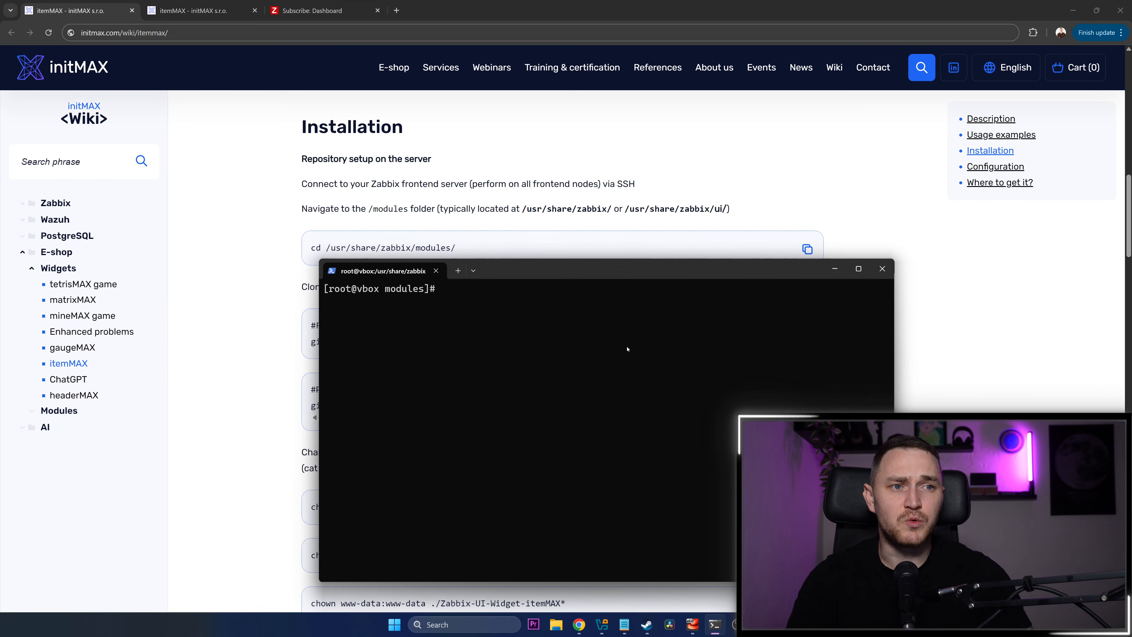
pyautogui.moveTo(503, 270); pyautogui.dragTo(645, 320)
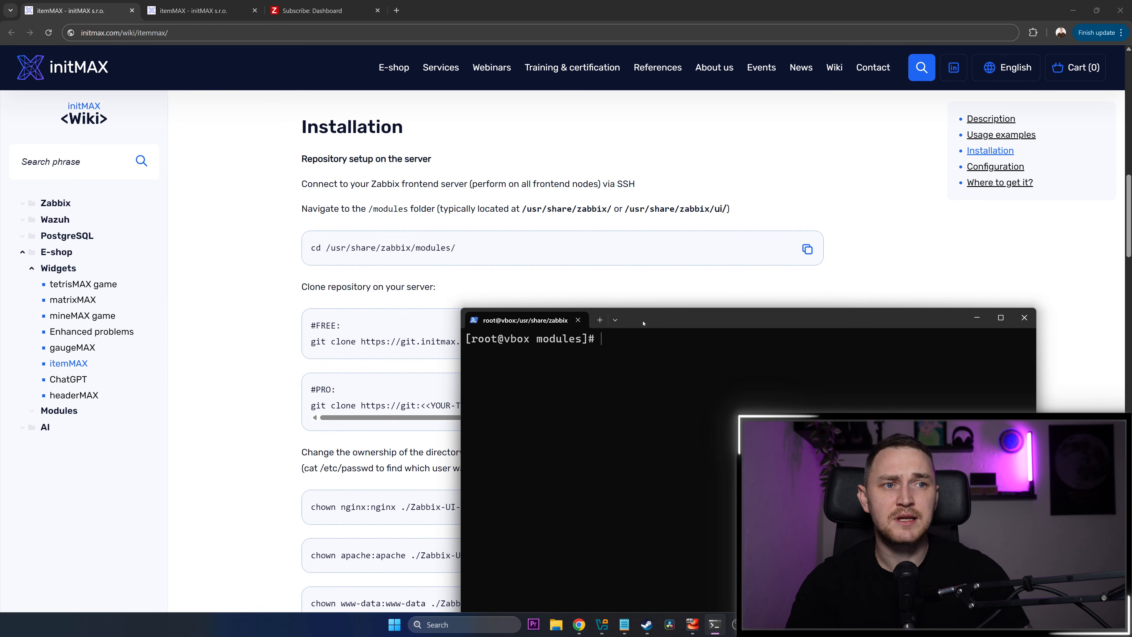
pyautogui.write('0pwd')
pyautogui.press('BackSpace')
pyautogui.press('BackSpace')
pyautogui.press('BackSpace')
pyautogui.press('BackSpace')
pyautogui.write('pwd')
pyautogui.press('Return')
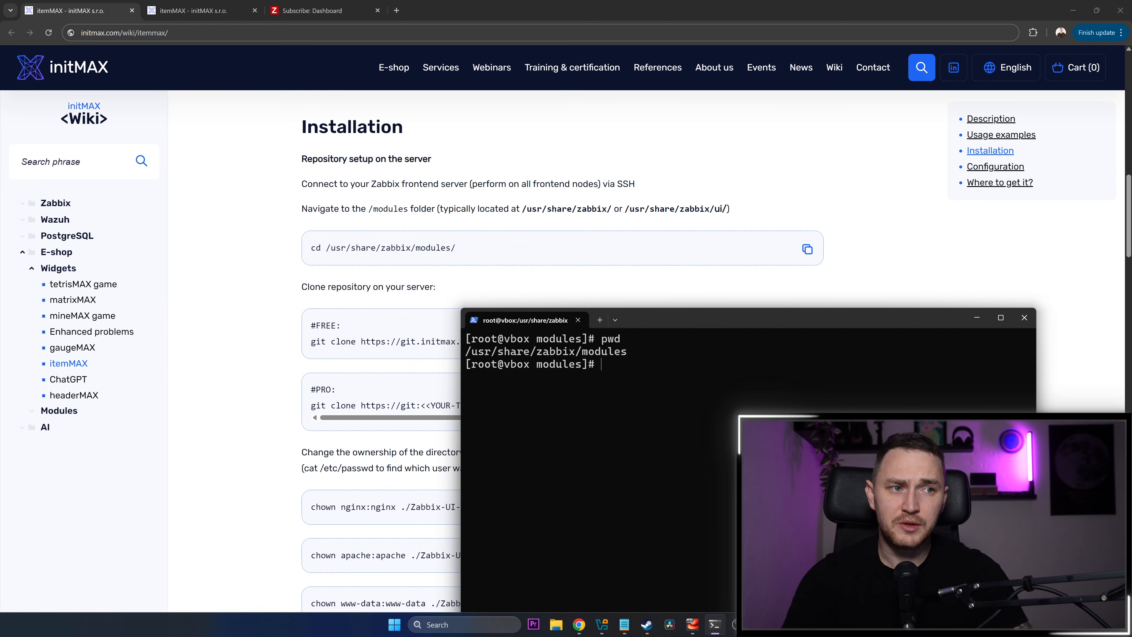
pyautogui.moveTo(653, 320); pyautogui.dragTo(636, 288)
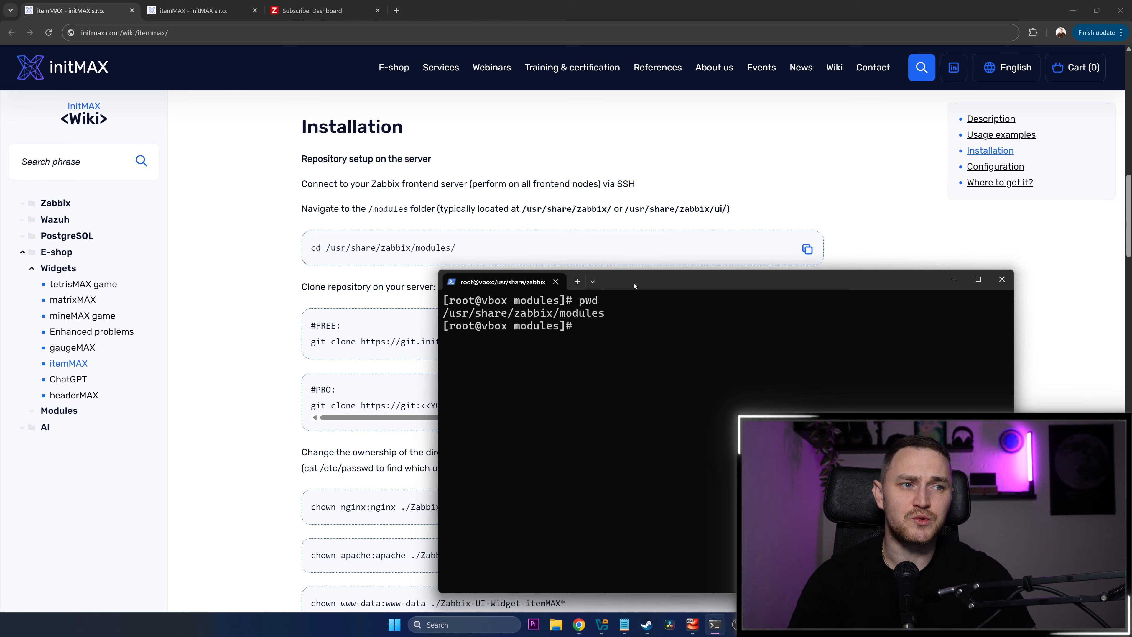
pyautogui.moveTo(635, 286); pyautogui.dragTo(586, 285)
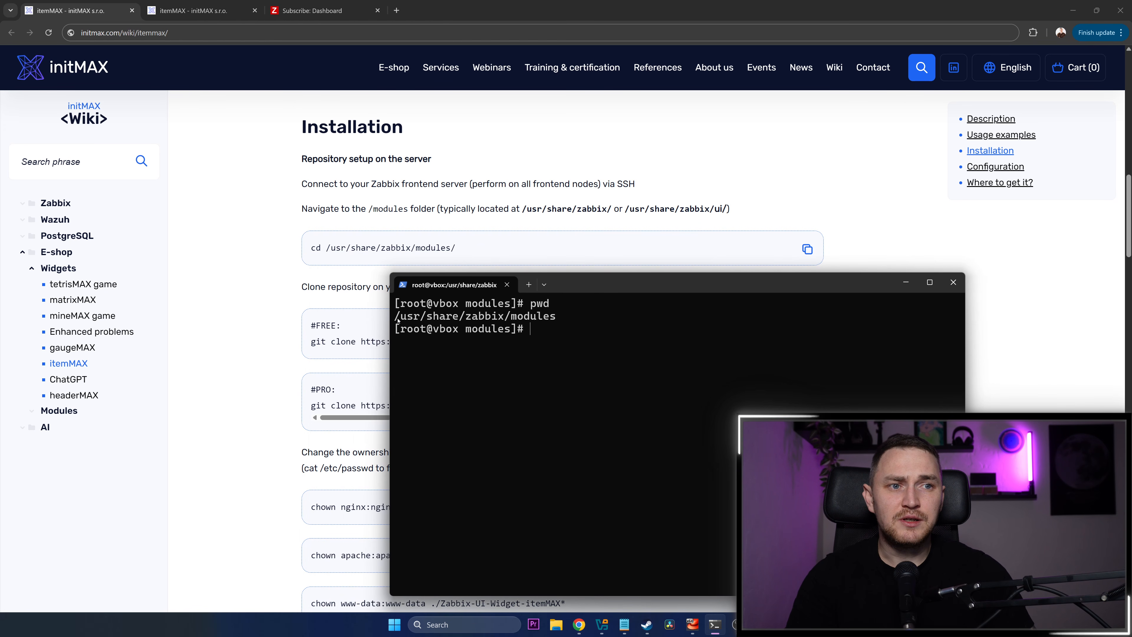
pyautogui.moveTo(395, 316); pyautogui.dragTo(483, 364)
pyautogui.click(538, 421)
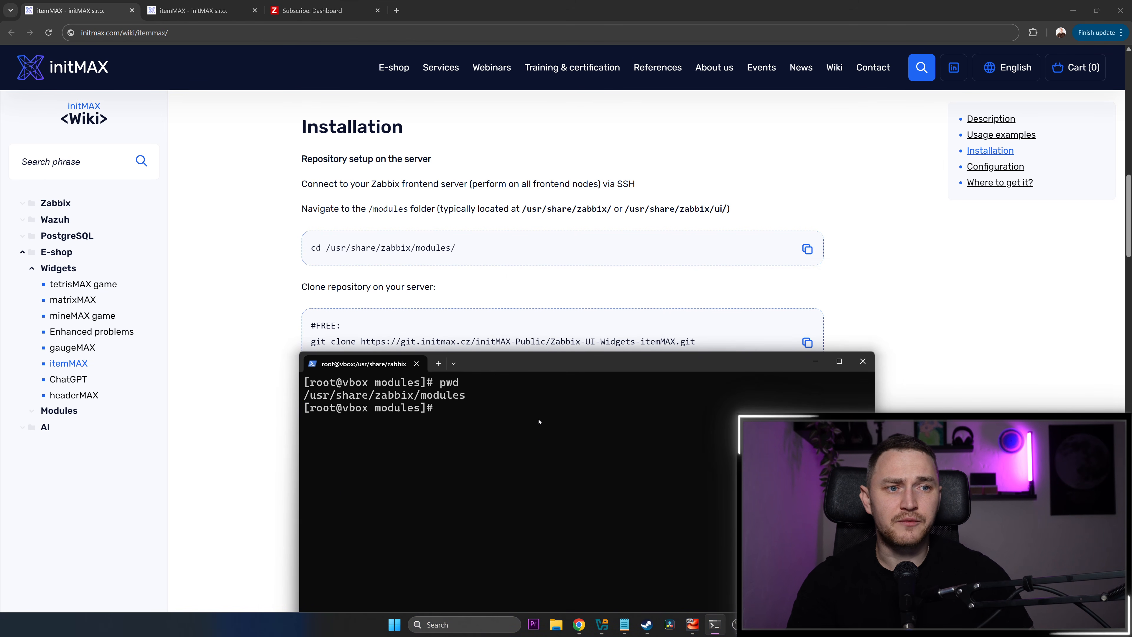
pyautogui.write('git clonme')
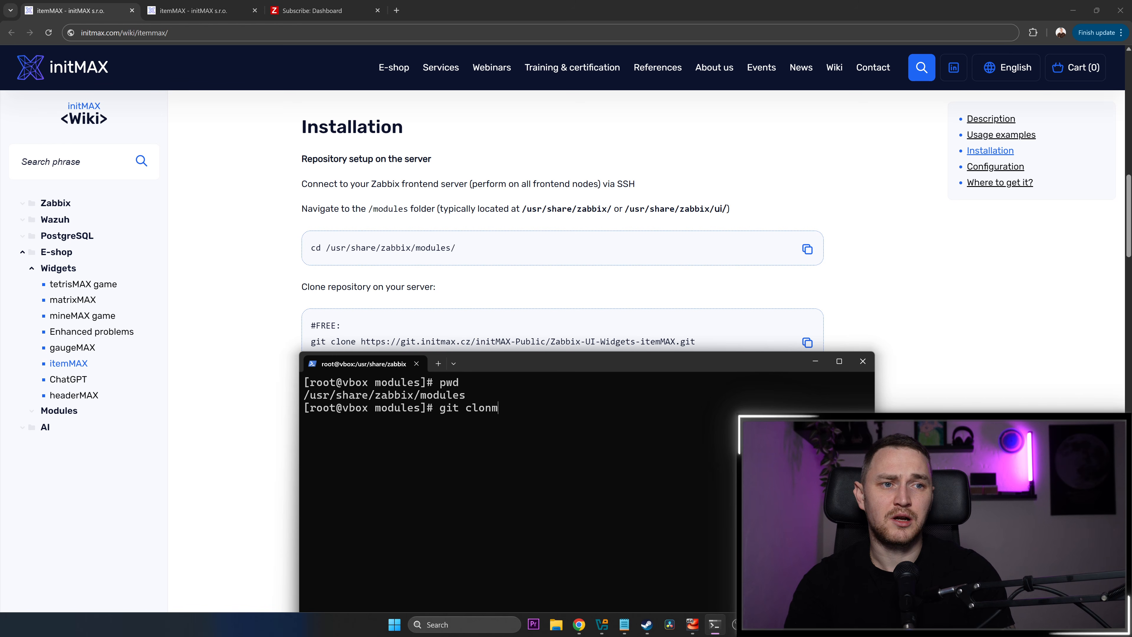
pyautogui.press('BackSpace')
pyautogui.press('BackSpace')
pyautogui.write('e')
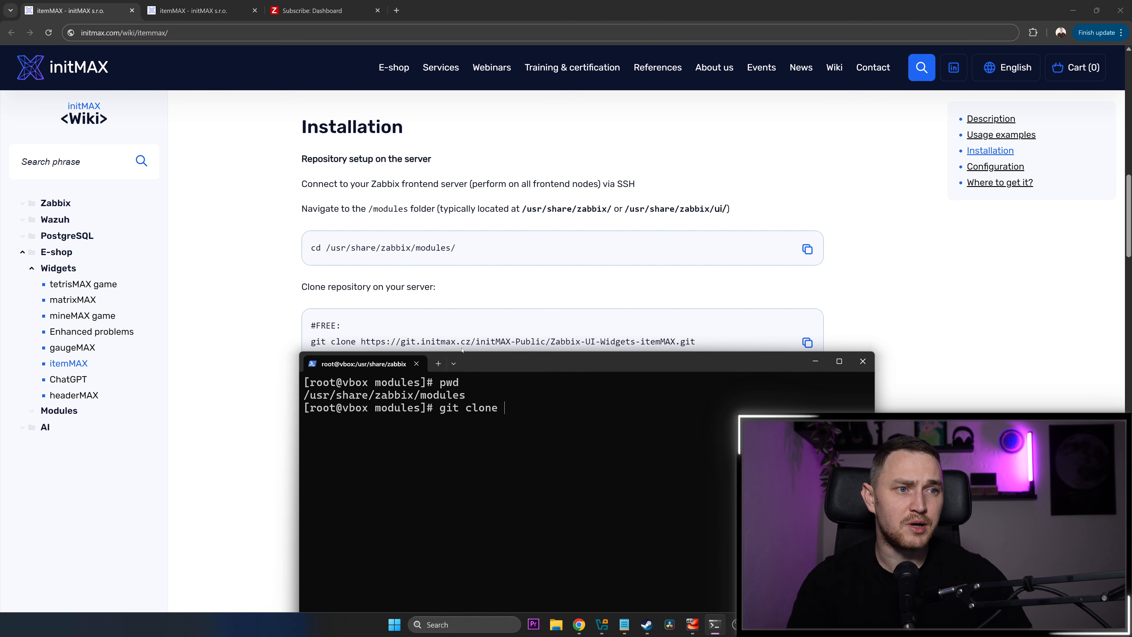
pyautogui.hotkey('ctrl', 'c')
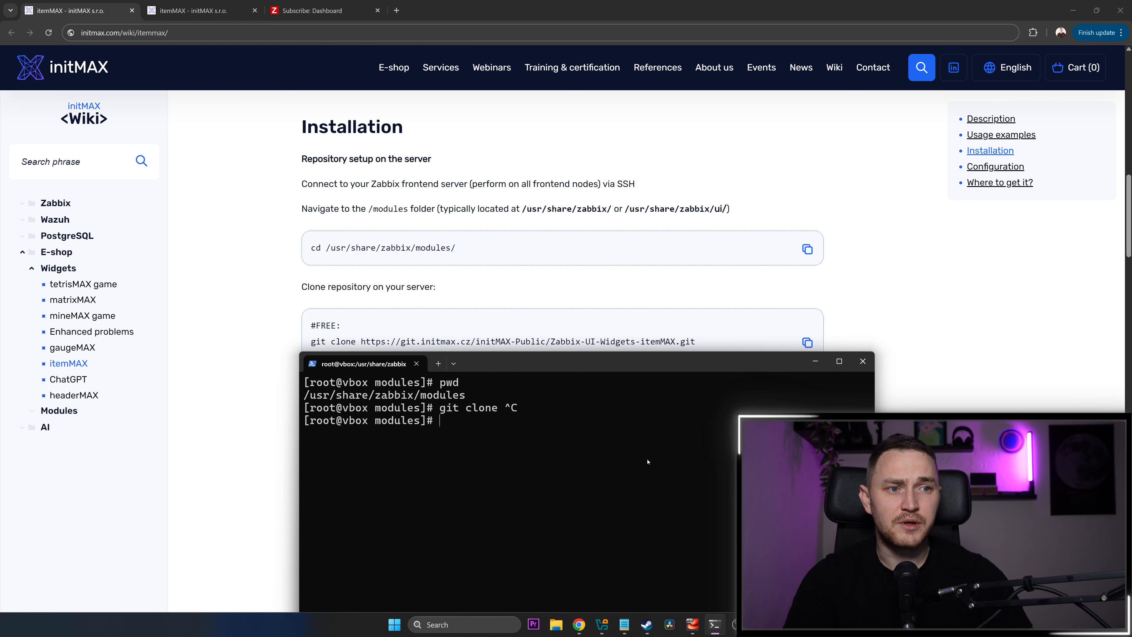
# Clear the terminal and list the contents of the modules directory with ls
pyautogui.hotkey('ctrl', 'l')
pyautogui.write('ls')
pyautogui.press('Return')
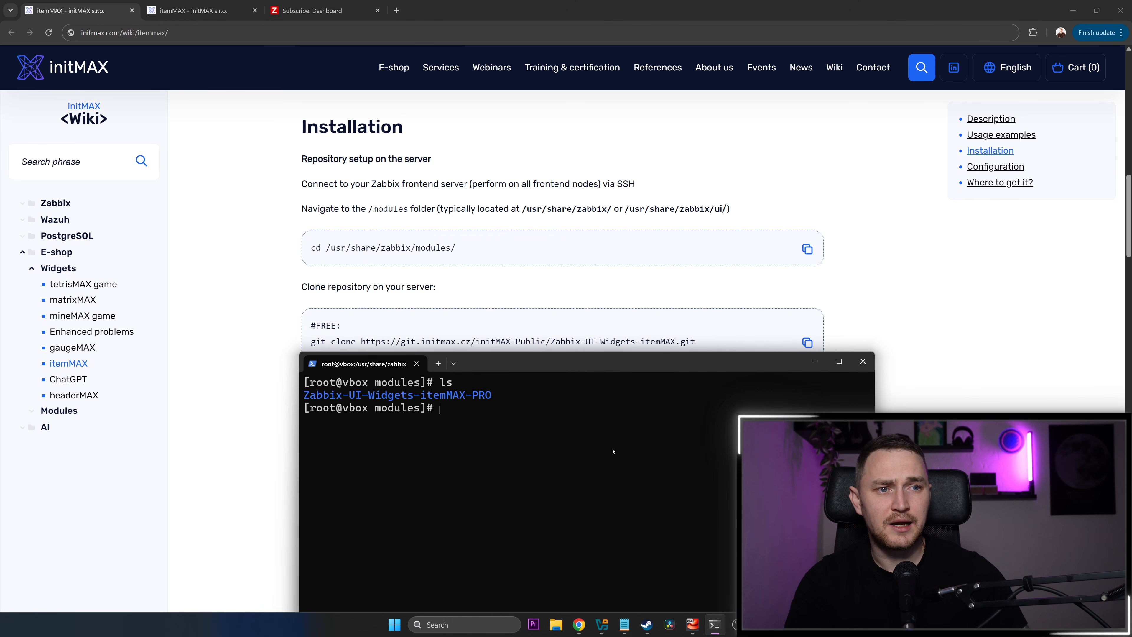
pyautogui.click(500, 421)
# Read the chown ownership examples in the wiki's Installation section and place the terminal window beside them
pyautogui.moveTo(543, 361); pyautogui.dragTo(788, 248)
pyautogui.click(344, 402)
pyautogui.scroll(-5, 449, 376)
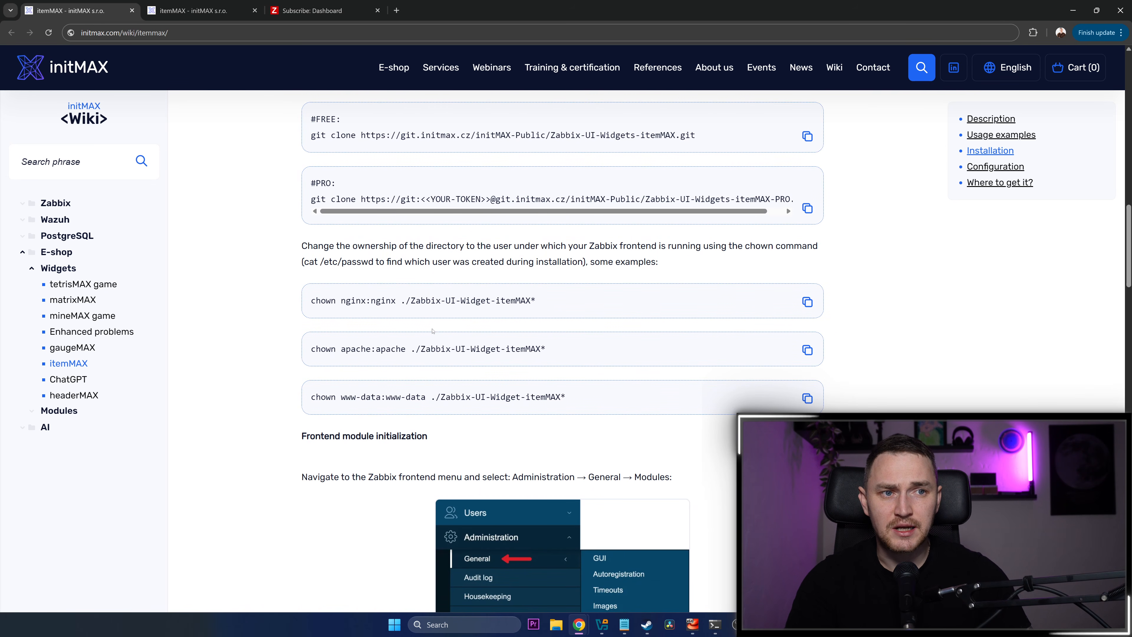
pyautogui.hotkey('alt', 'Tab')
pyautogui.moveTo(723, 254); pyautogui.dragTo(761, 256)
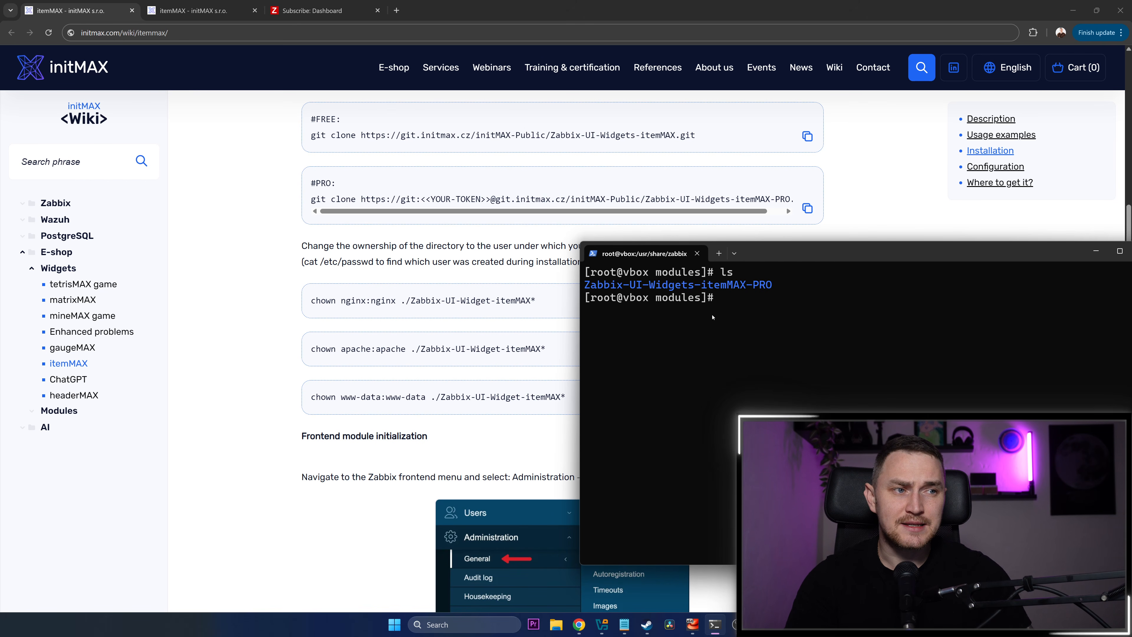
pyautogui.moveTo(618, 286); pyautogui.dragTo(745, 287)
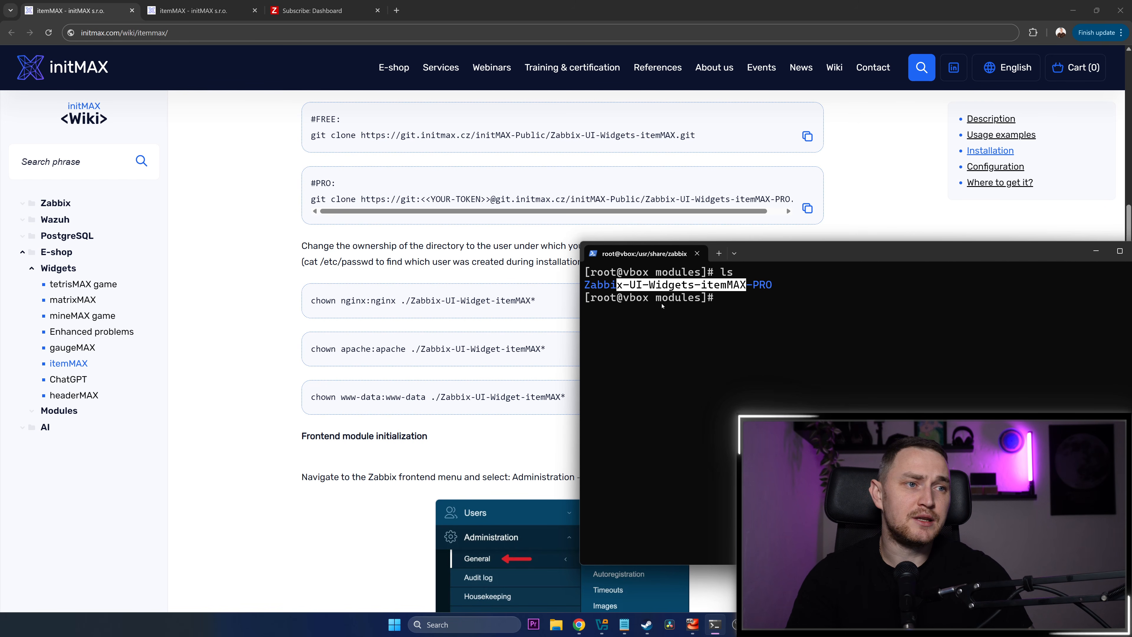
pyautogui.moveTo(753, 249); pyautogui.dragTo(641, 251)
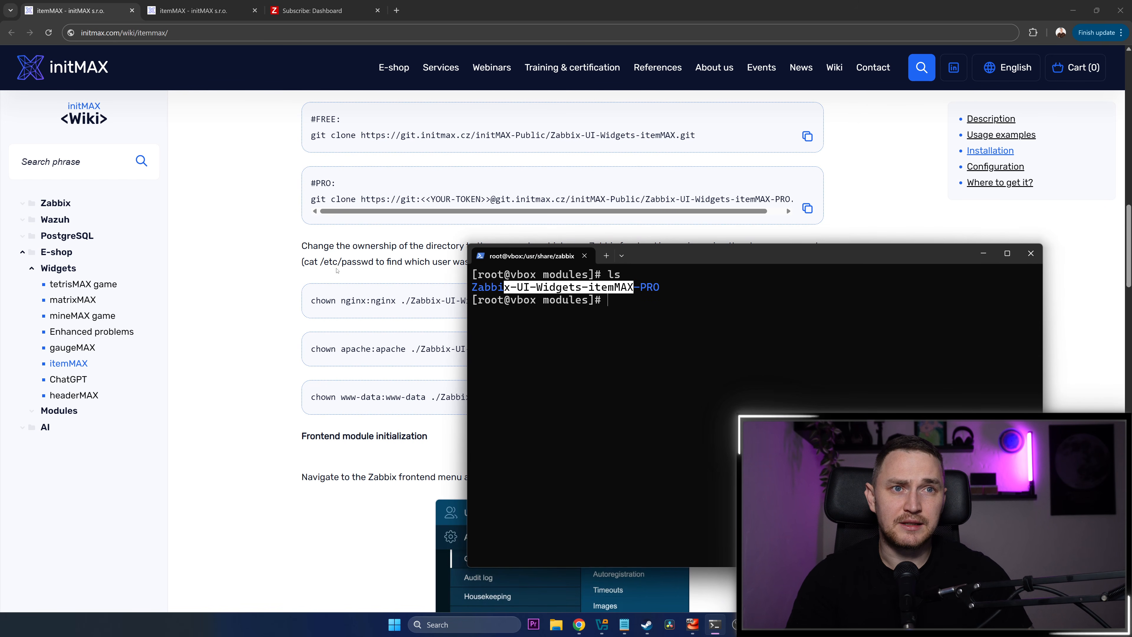
# Switch to the Zabbix frontend, open the Modules administration page and scan the directory for new modules
pyautogui.click(312, 11)
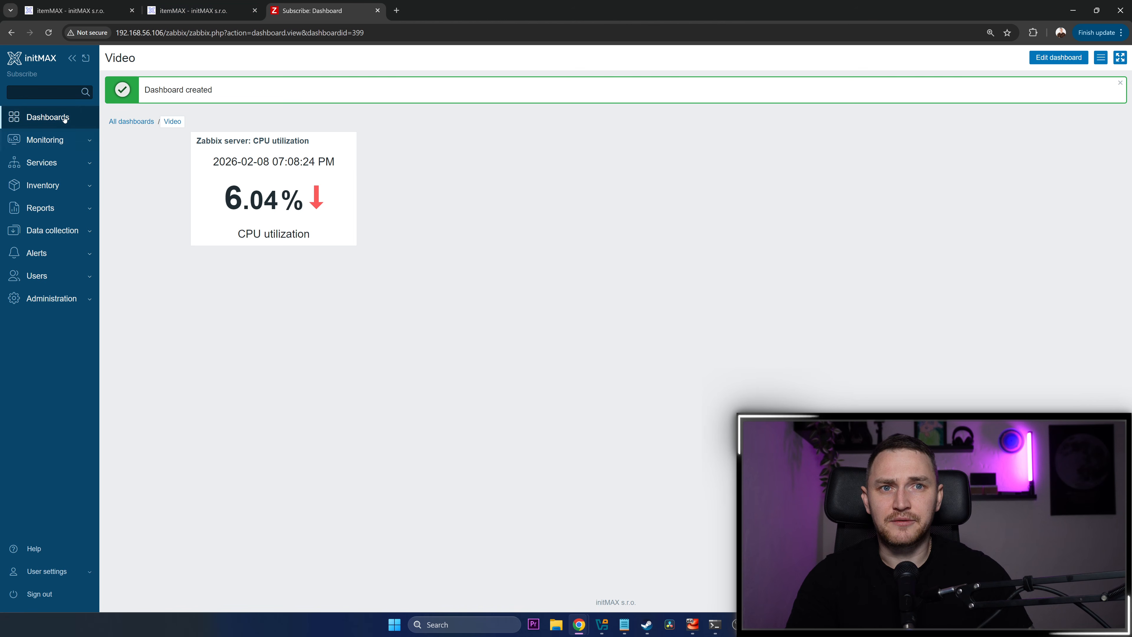
pyautogui.click(52, 308)
pyautogui.moveTo(59, 326)
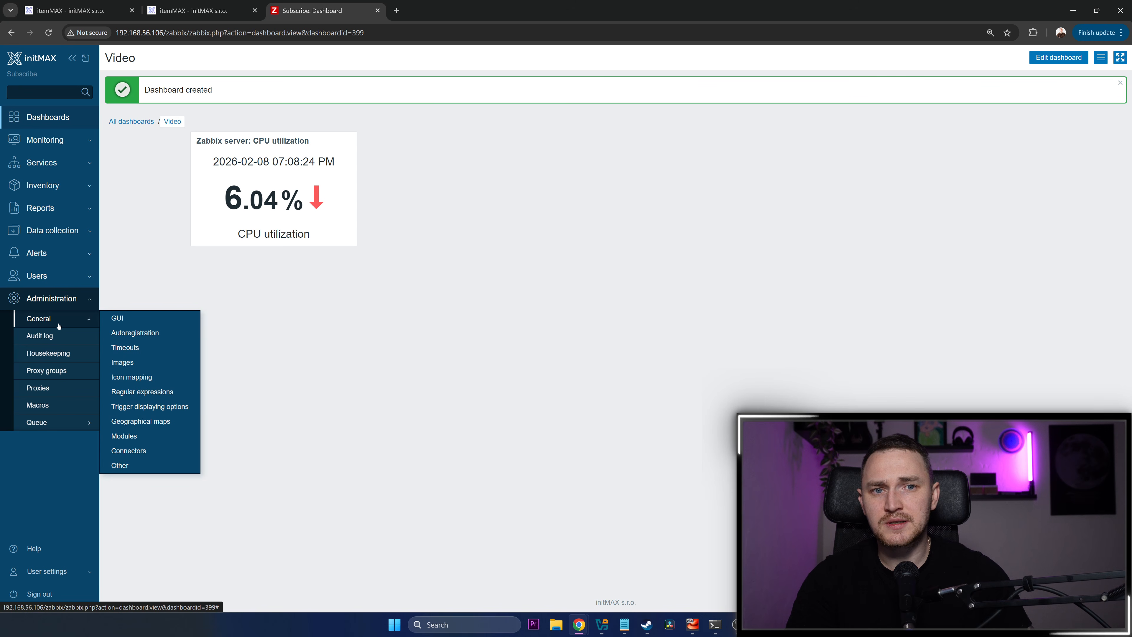
pyautogui.click(127, 435)
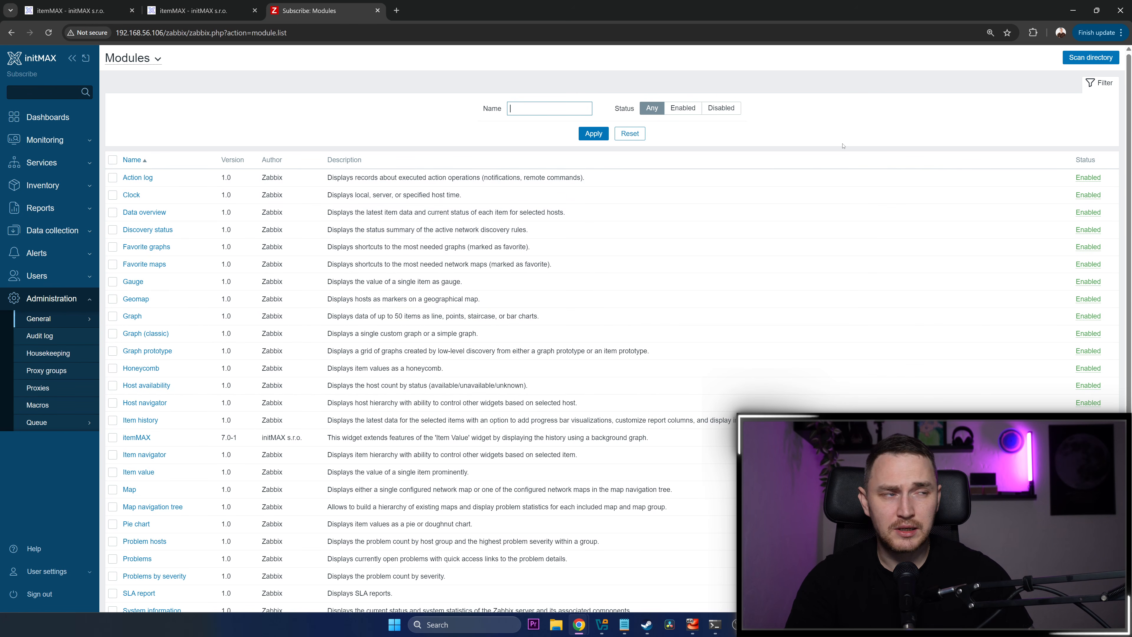
pyautogui.click(1090, 59)
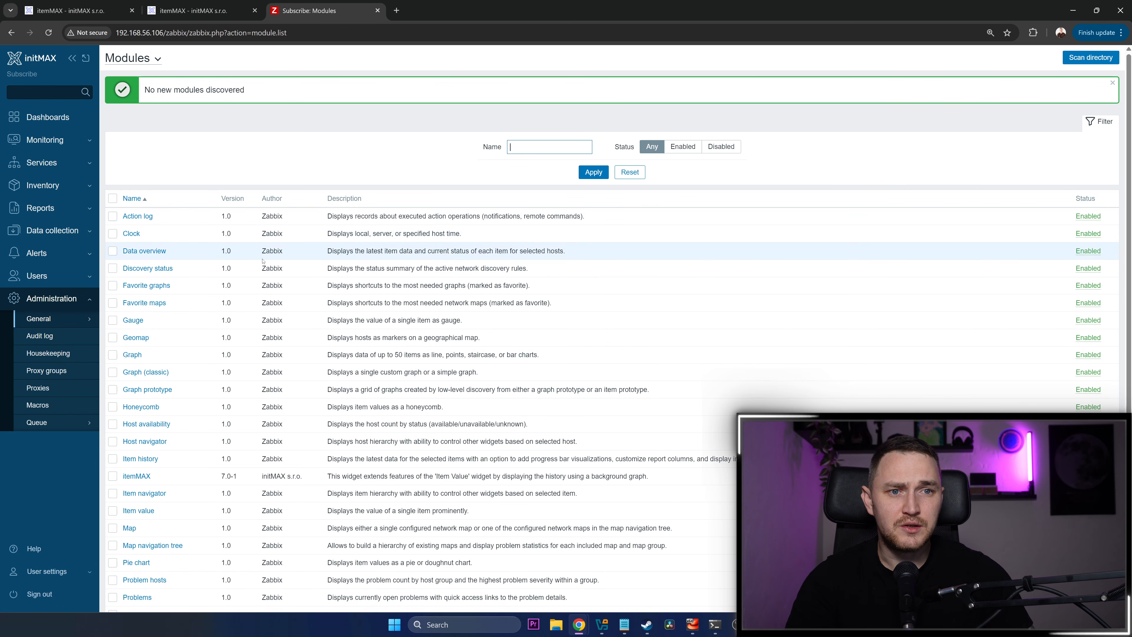
# Filter the module list to Disabled status and enable the itemMAX module
pyautogui.tripleClick(264, 476)
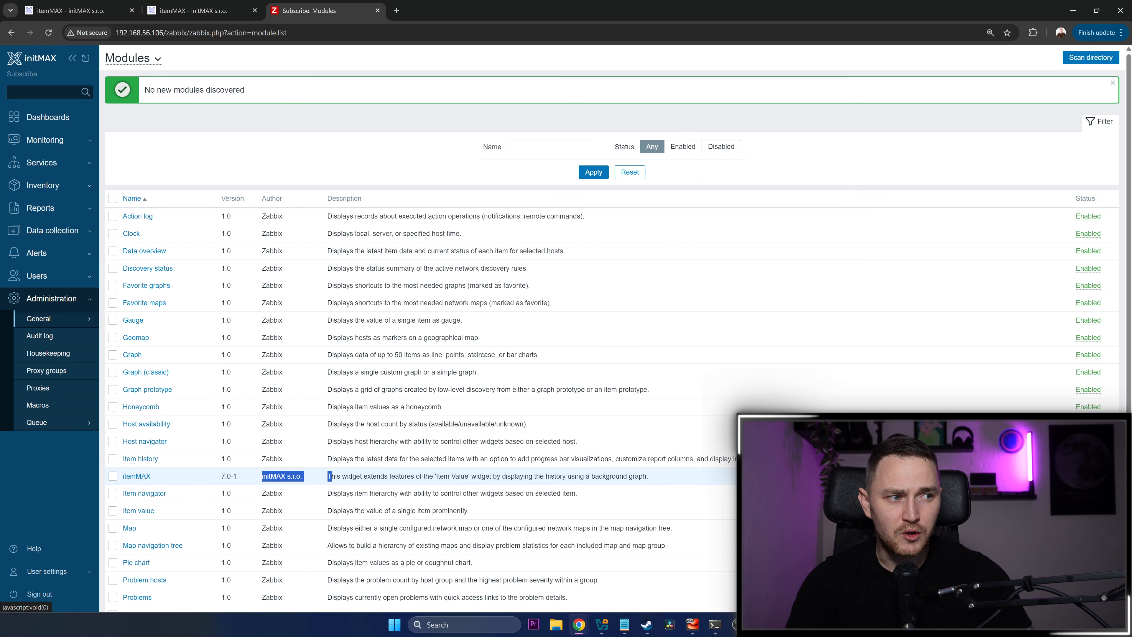
pyautogui.click(551, 148)
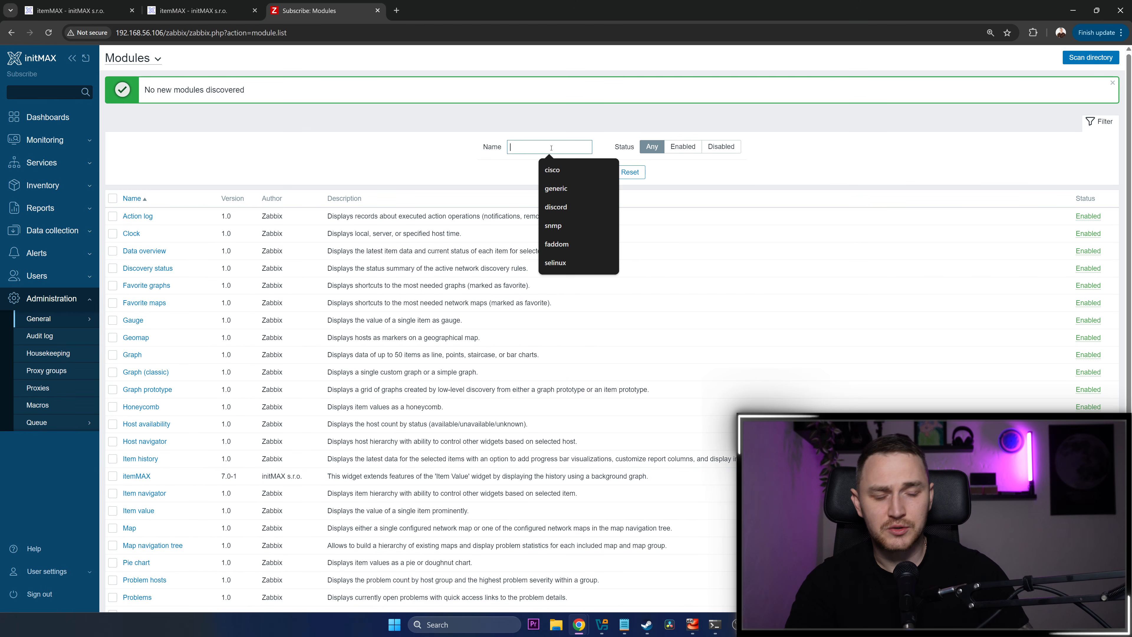
pyautogui.write('ini')
pyautogui.hotkey('ctrl', 'a')
pyautogui.press('BackSpace')
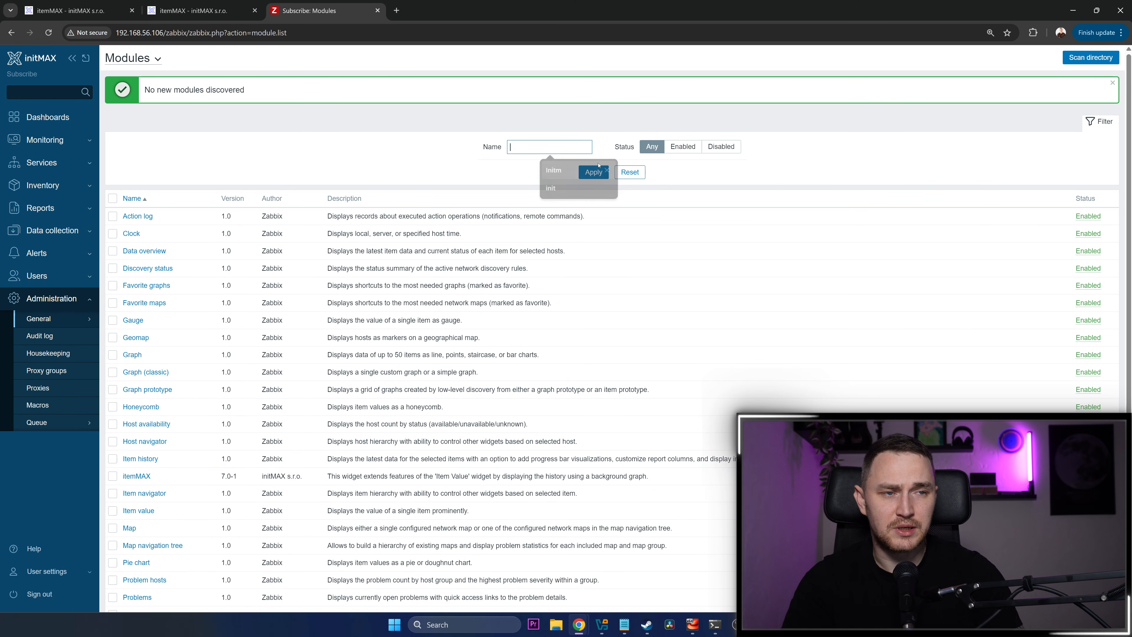
pyautogui.click(721, 147)
pyautogui.click(593, 172)
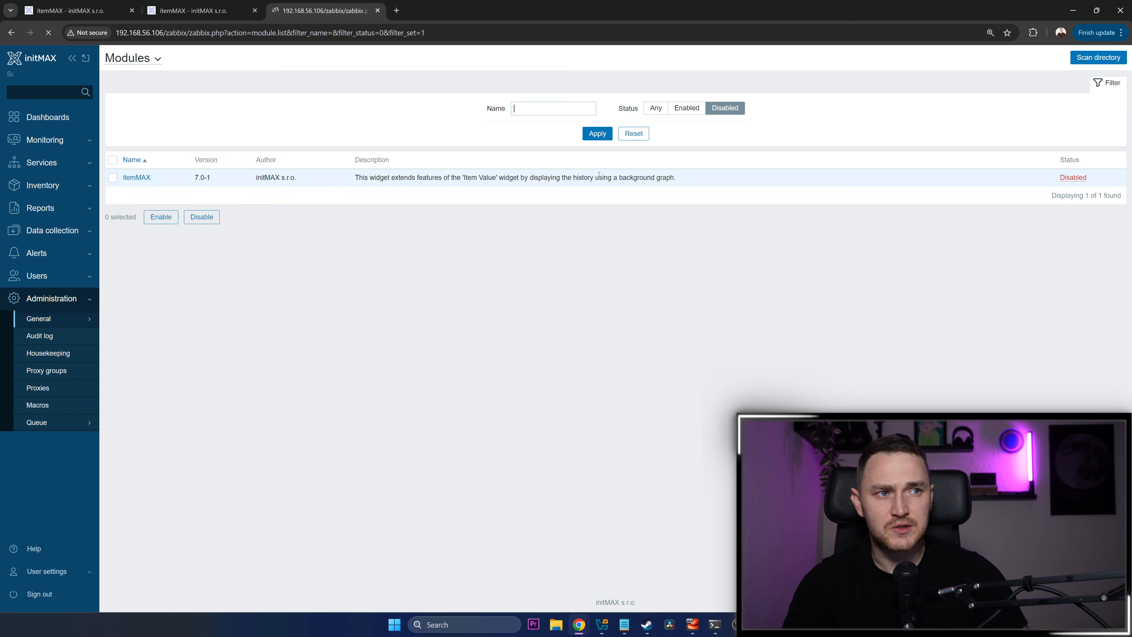
pyautogui.click(1069, 179)
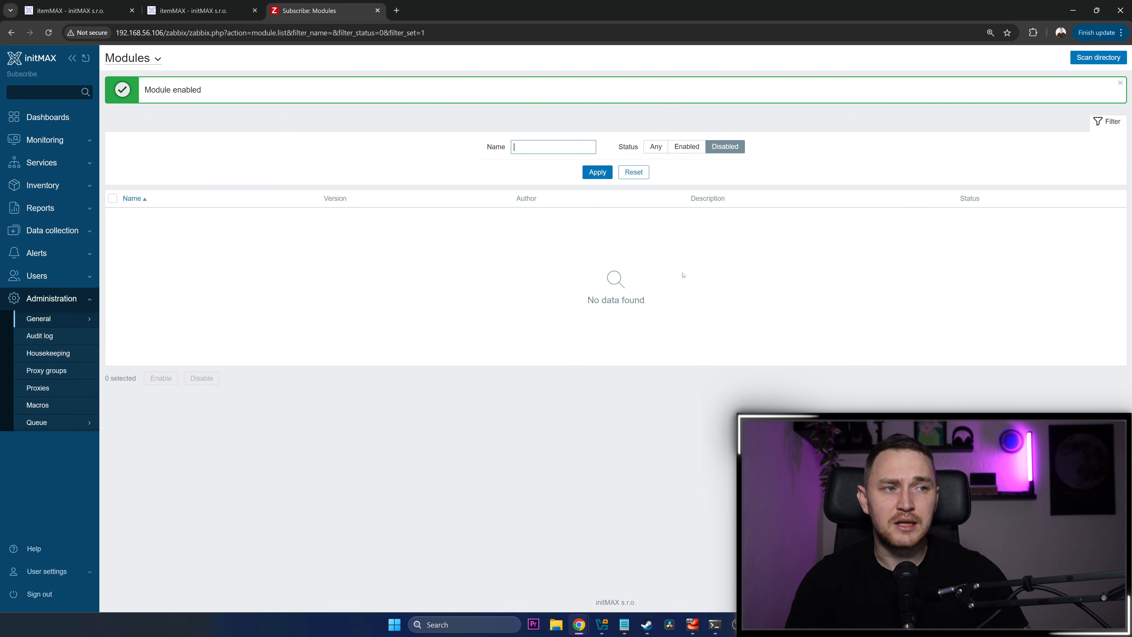
# Filter the modules to Enabled status, search by the name initmax, then clear the name and check the itemMAX entry
pyautogui.click(686, 146)
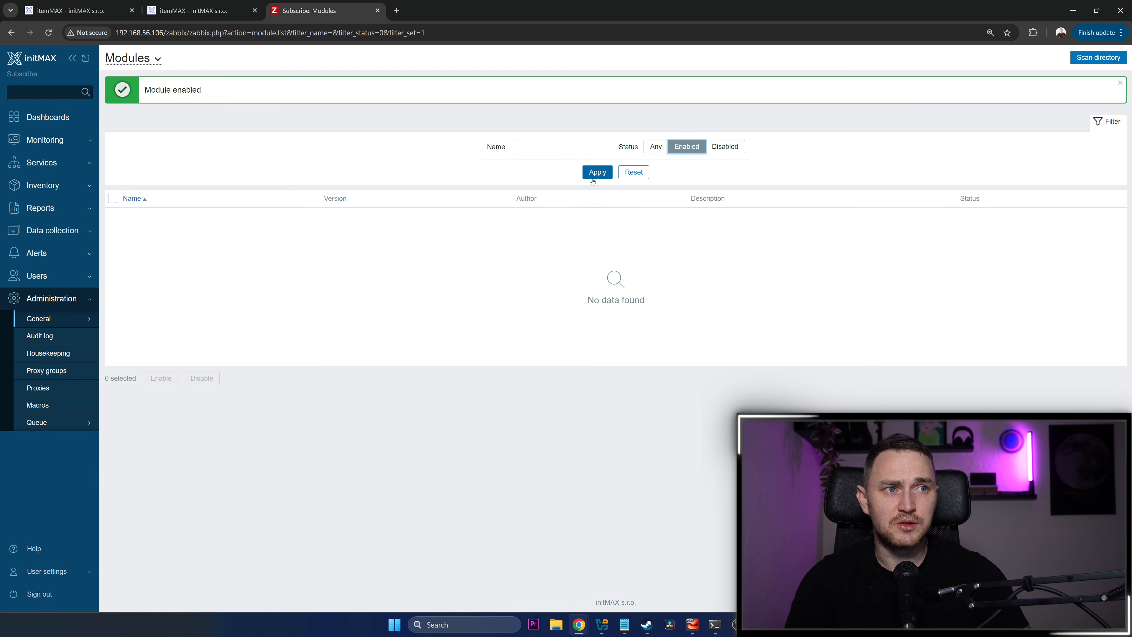
pyautogui.click(598, 173)
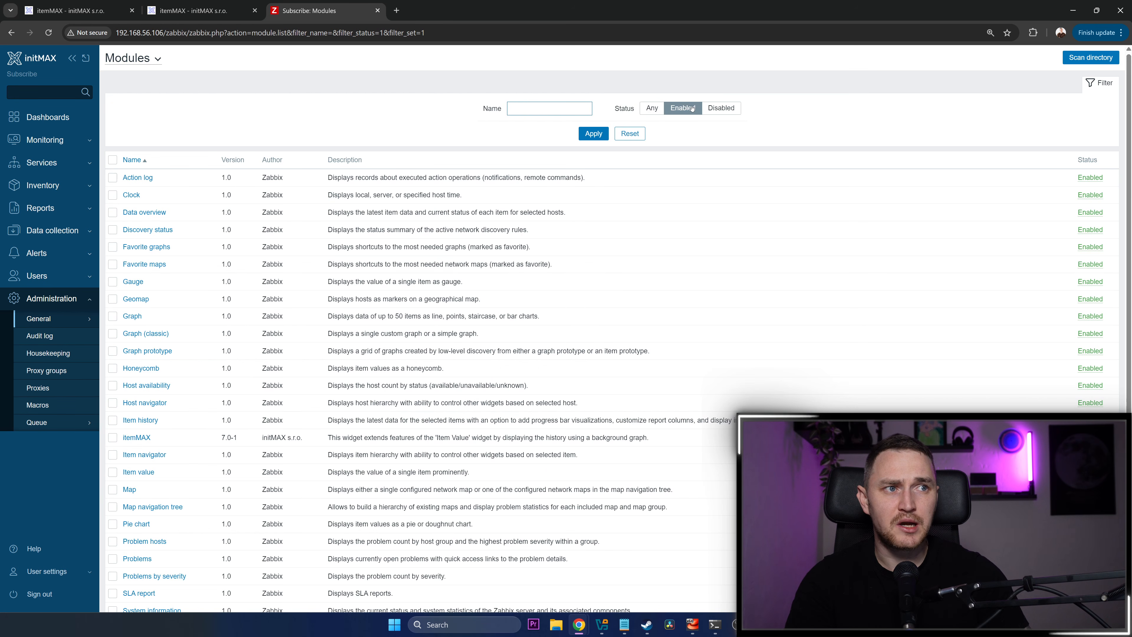
pyautogui.click(559, 112)
pyautogui.write('initmax')
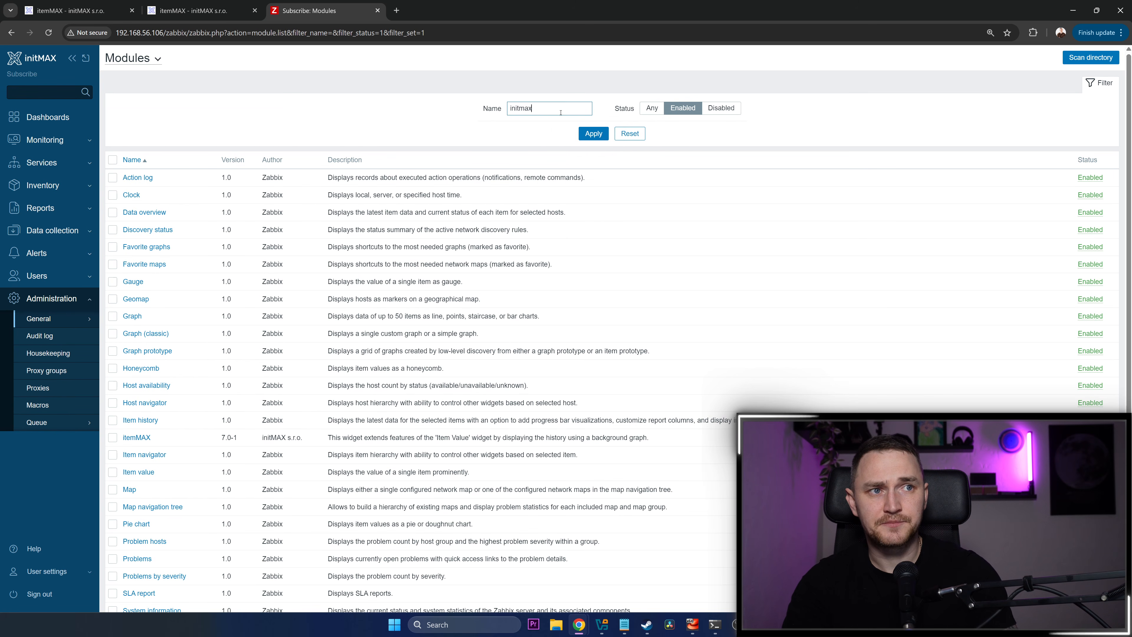
pyautogui.press('Return')
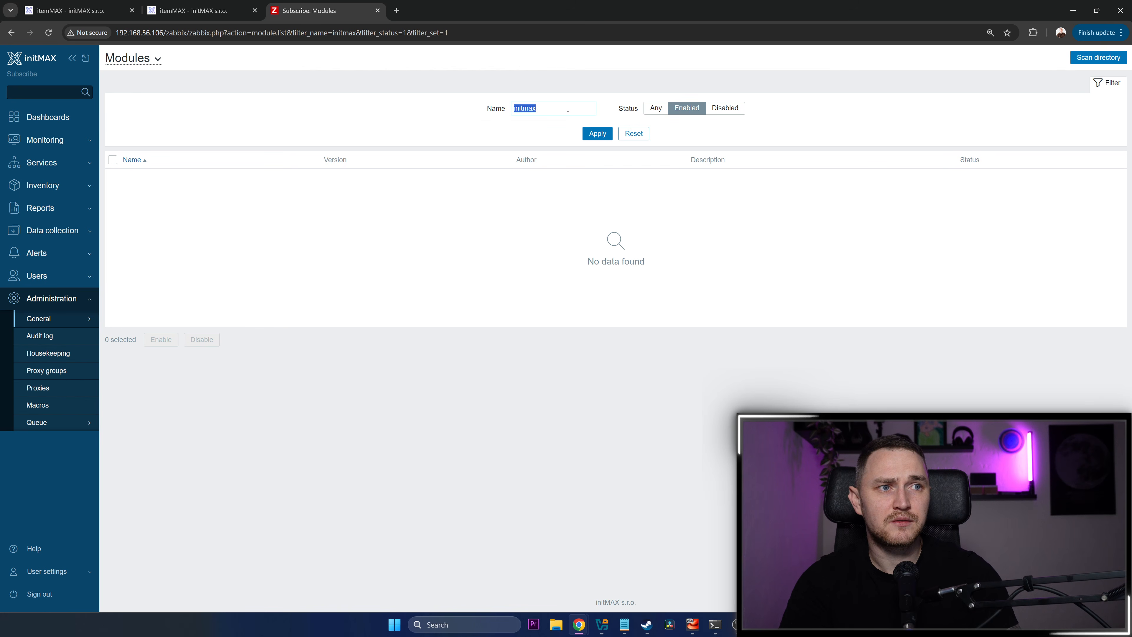
pyautogui.press('BackSpace')
pyautogui.press('Return')
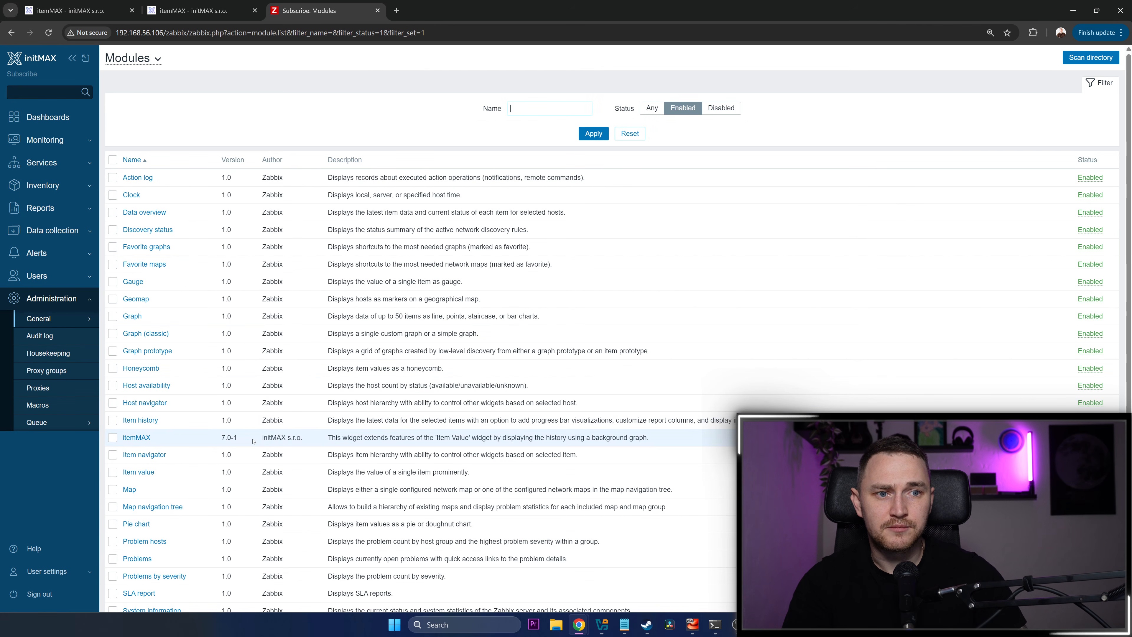
pyautogui.moveTo(253, 441); pyautogui.dragTo(278, 442)
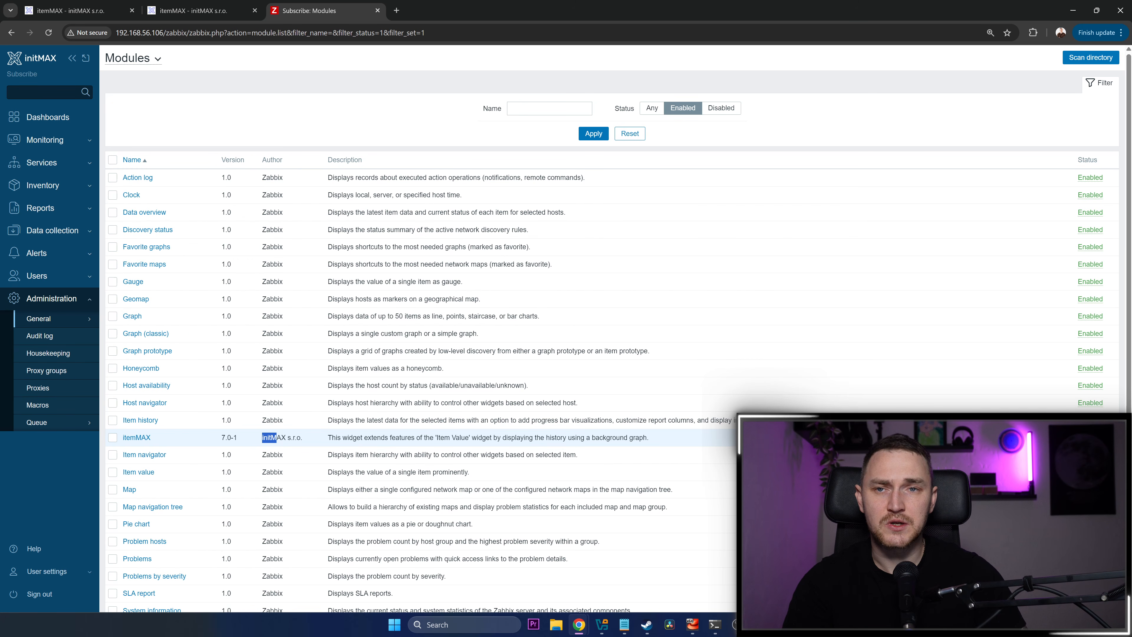
# Edit the Video dashboard and draw a new widget beside the CPU utilization widget, with type ItemMAX value
pyautogui.click(25, 119)
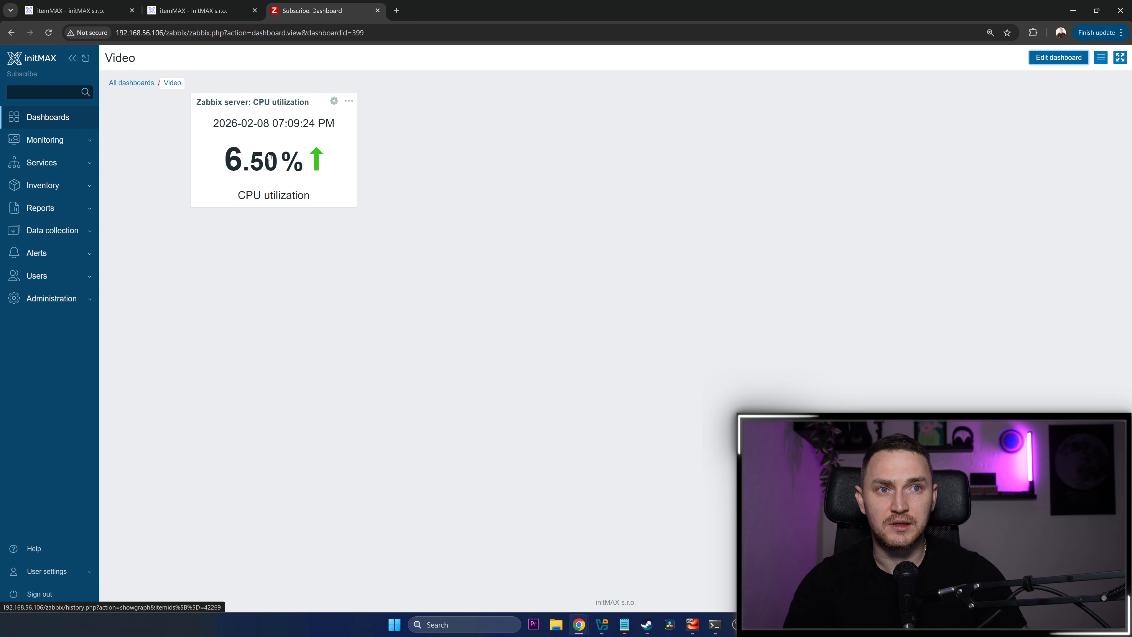
pyautogui.click(1059, 57)
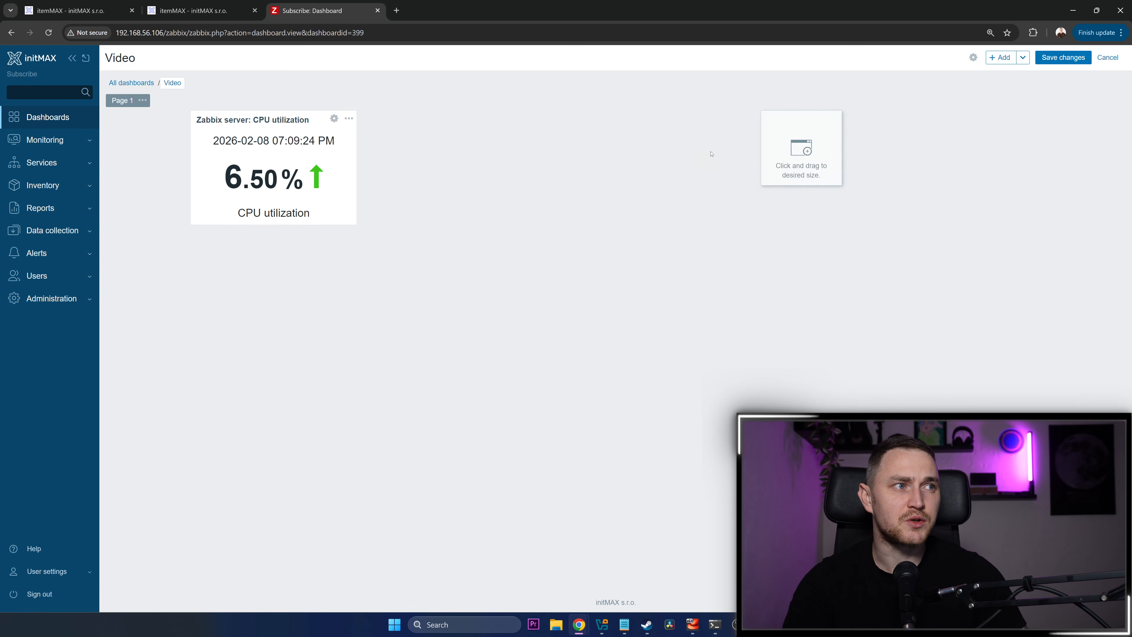
pyautogui.moveTo(407, 134); pyautogui.dragTo(581, 214)
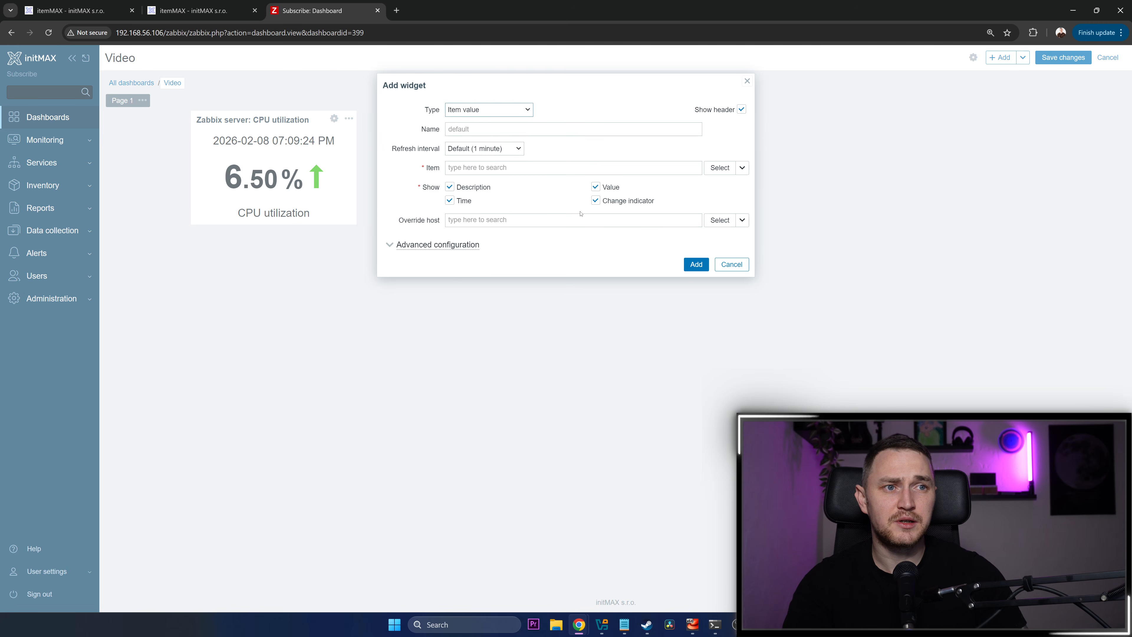
pyautogui.click(490, 111)
pyautogui.scroll(-2, 492, 188)
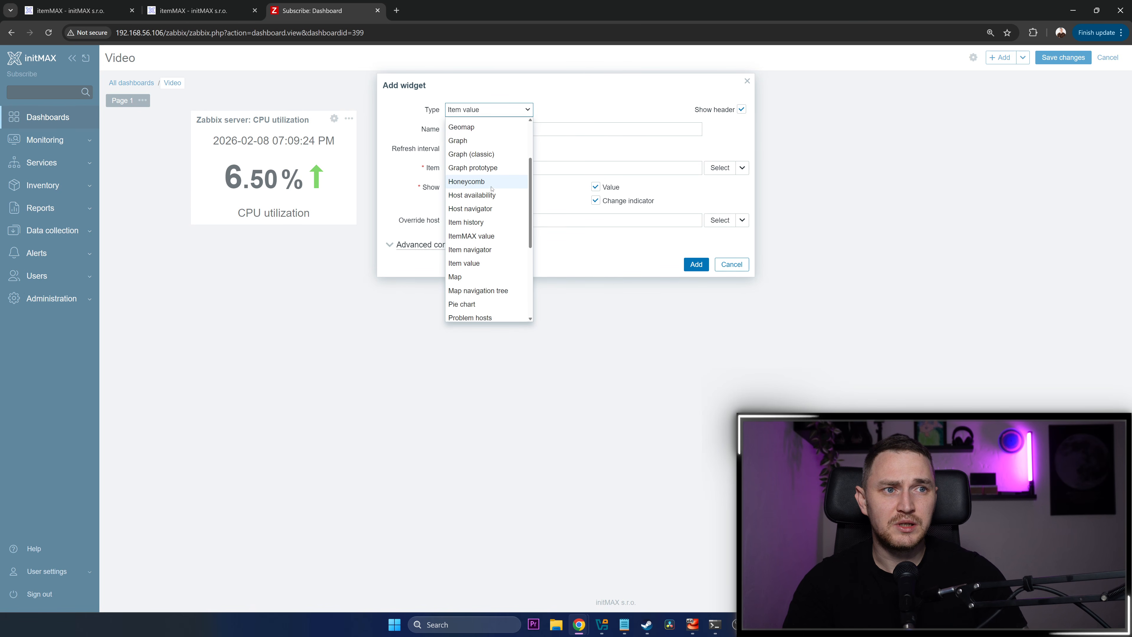
pyautogui.click(494, 236)
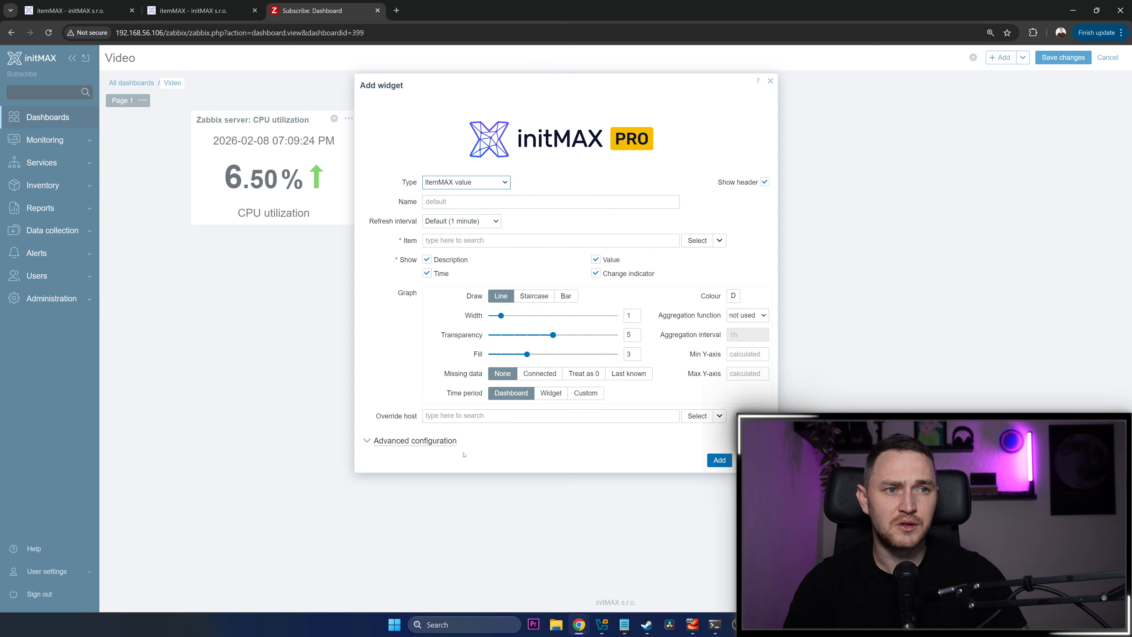
# Examine the new ItemMAX widget's advanced configuration options and collapse the section again
pyautogui.click(389, 441)
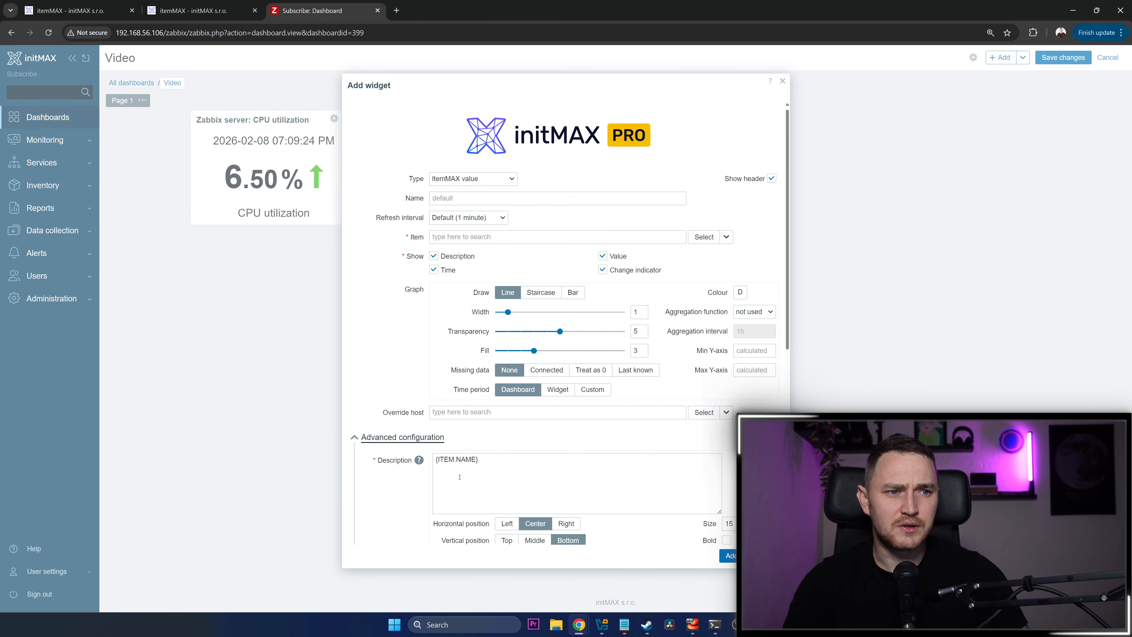
pyautogui.scroll(-6, 382, 443)
pyautogui.scroll(6, 395, 423)
pyautogui.click(377, 399)
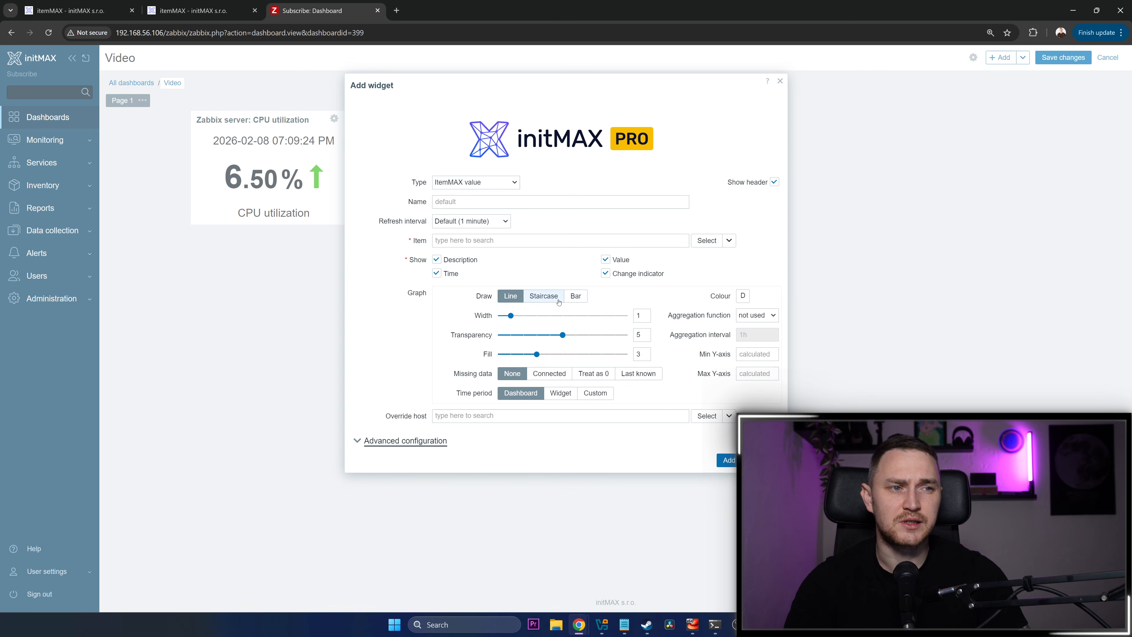
# Name the widget CPU, assign the Zabbix server item CPU utilization, add it and save the dashboard
pyautogui.click(459, 202)
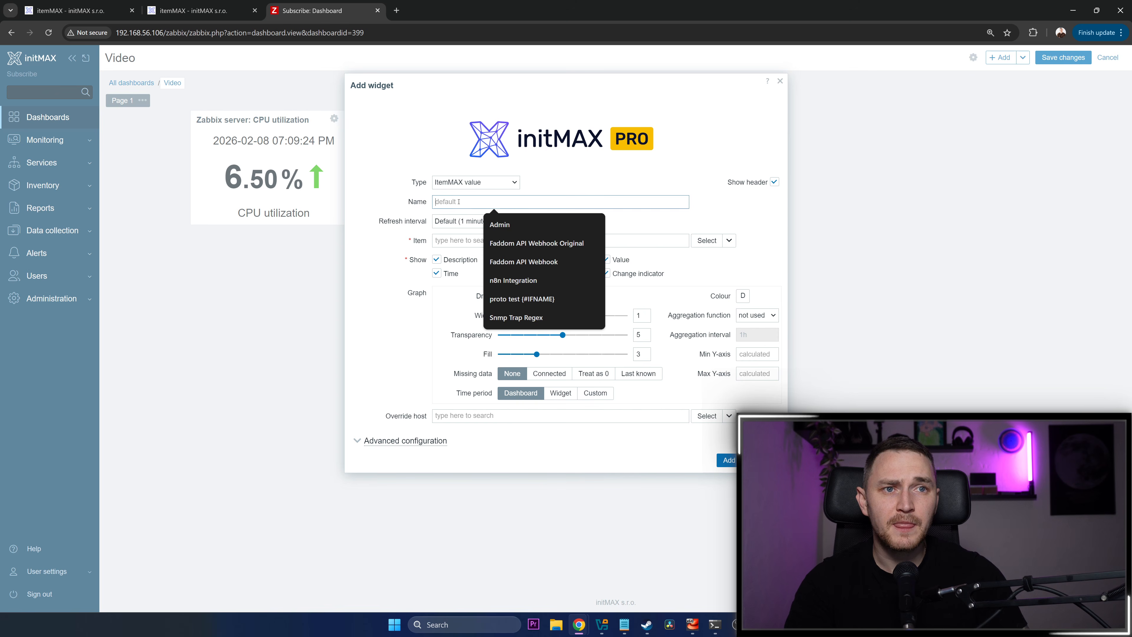
pyautogui.write('CPU')
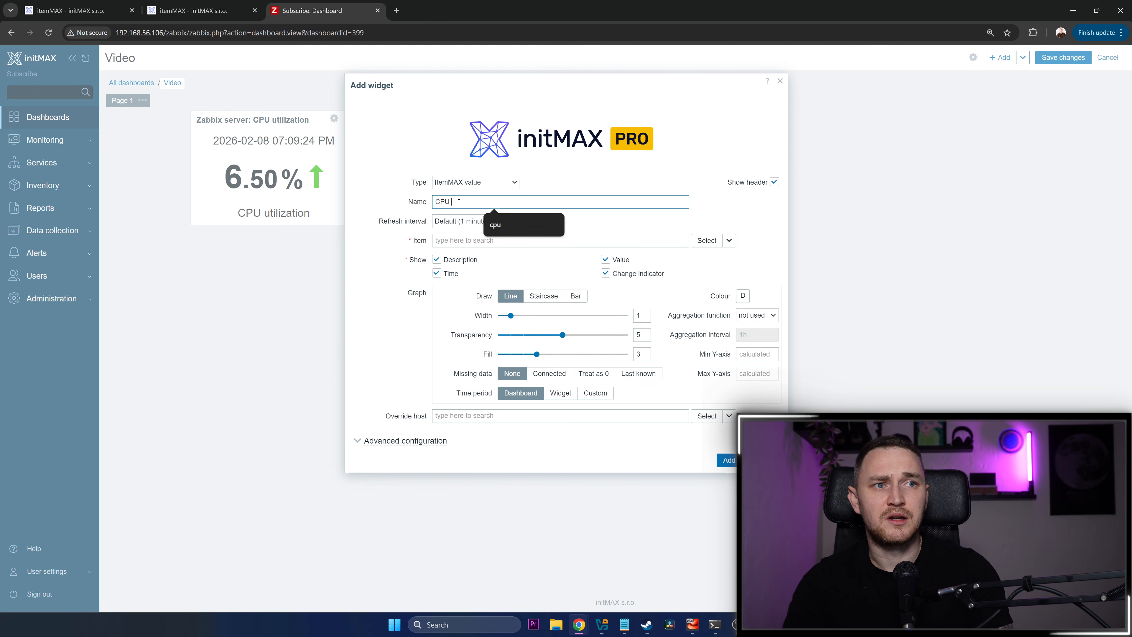
pyautogui.press('Tab')
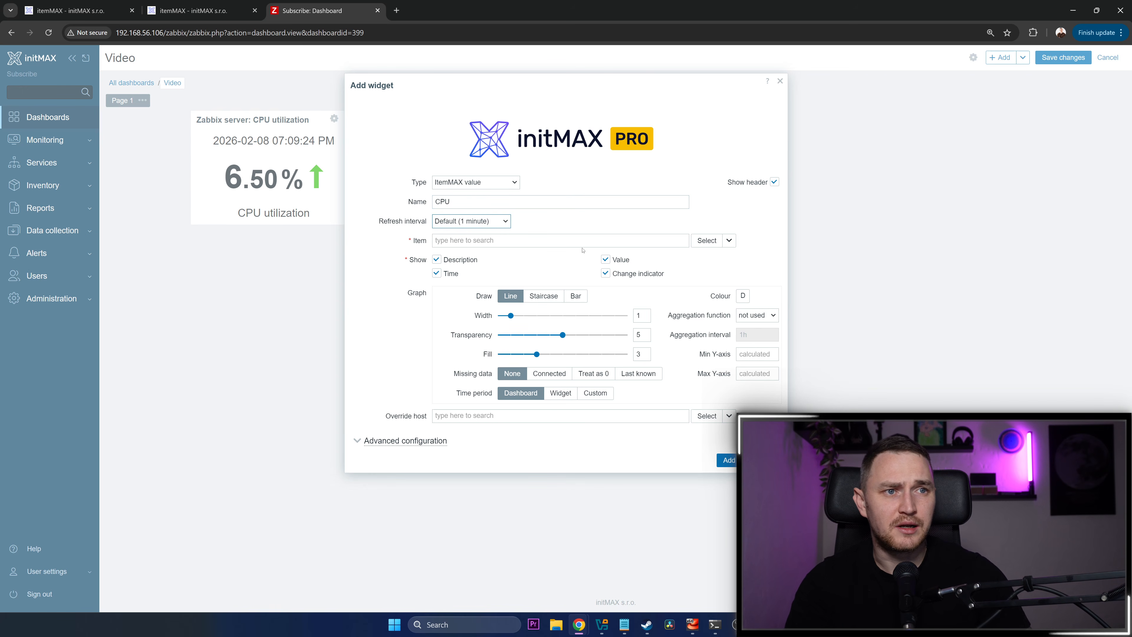
pyautogui.click(706, 241)
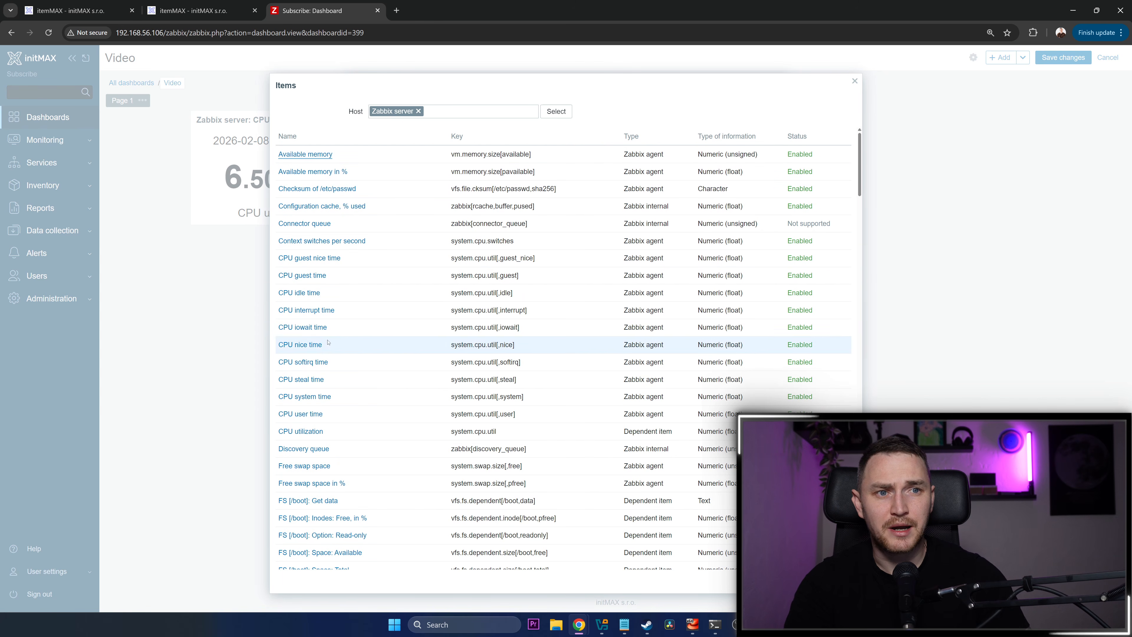
pyautogui.click(295, 433)
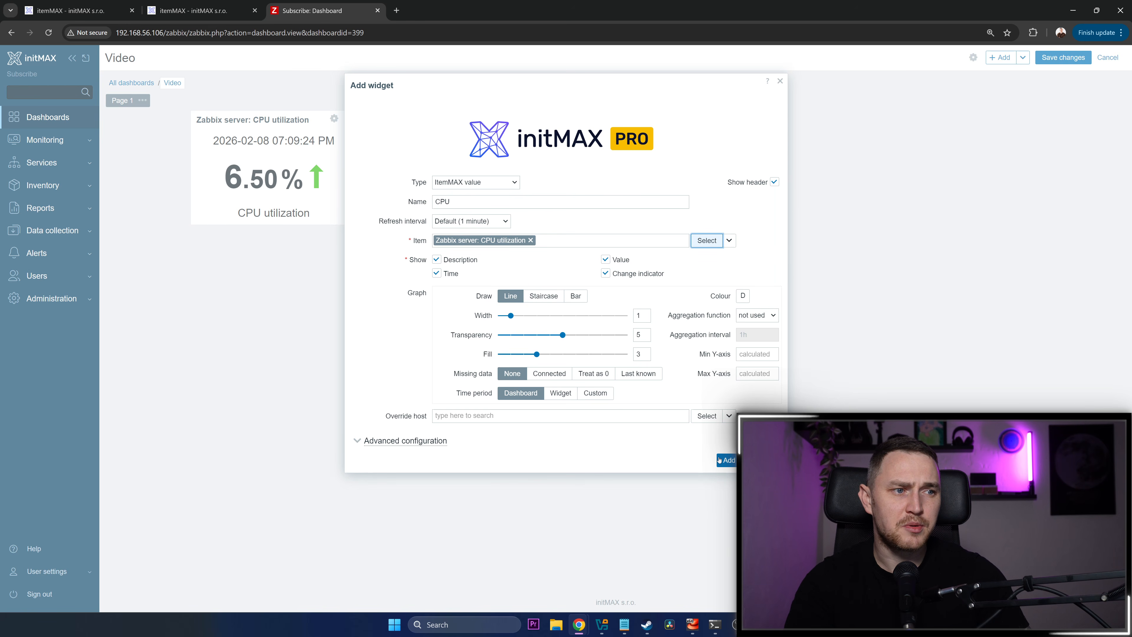
pyautogui.click(729, 460)
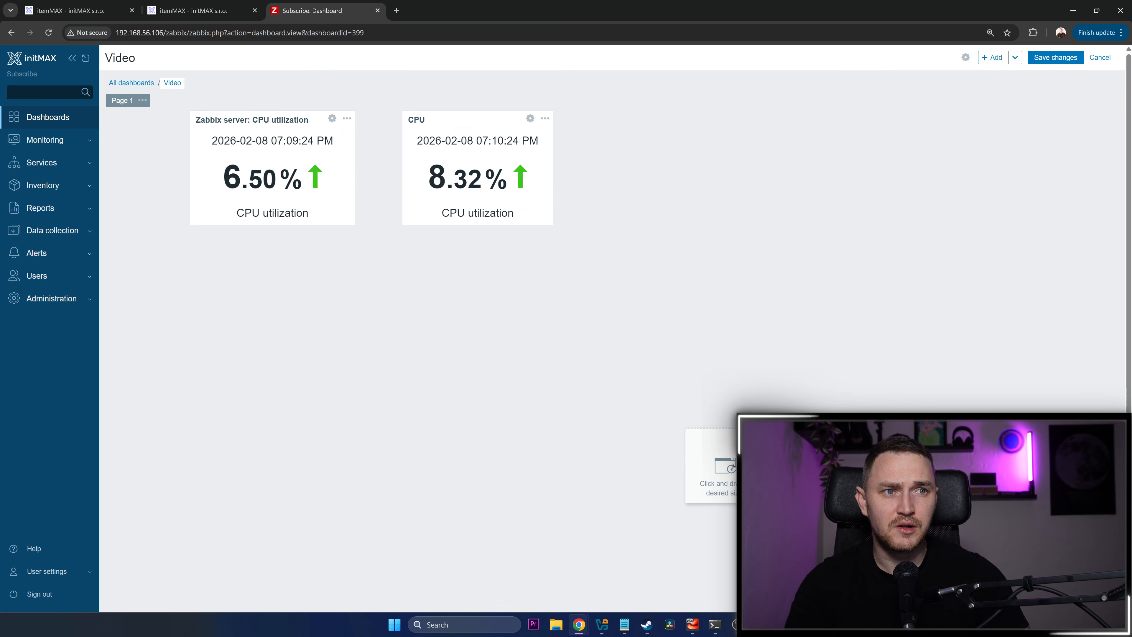
pyautogui.click(1055, 58)
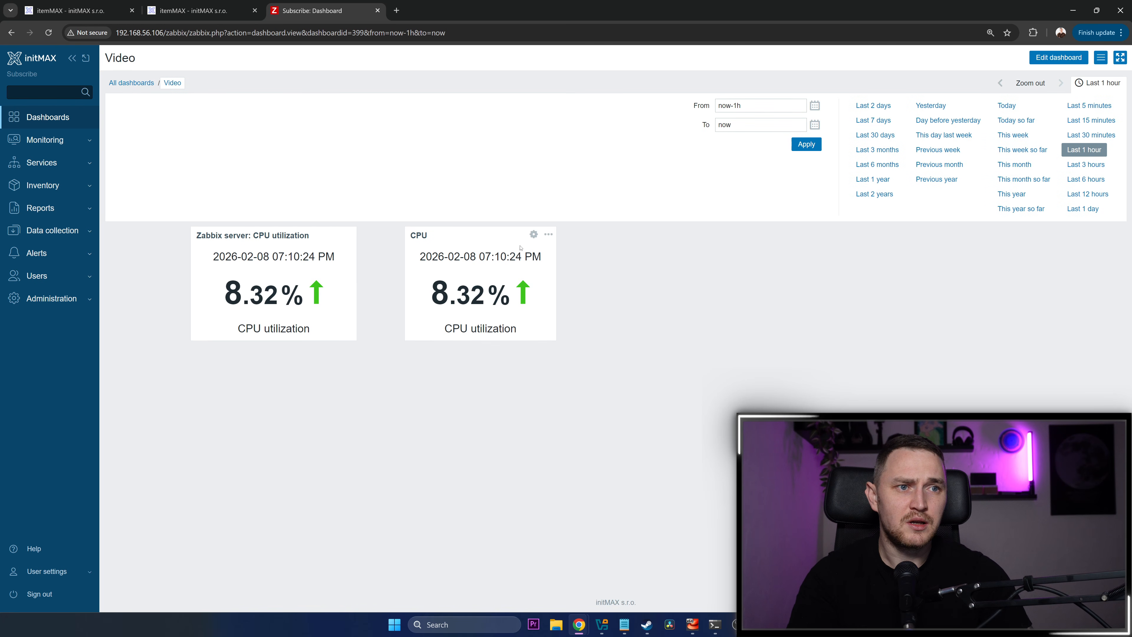
# Edit the CPU widget, set its graph colour to purple and apply the change
pyautogui.click(531, 237)
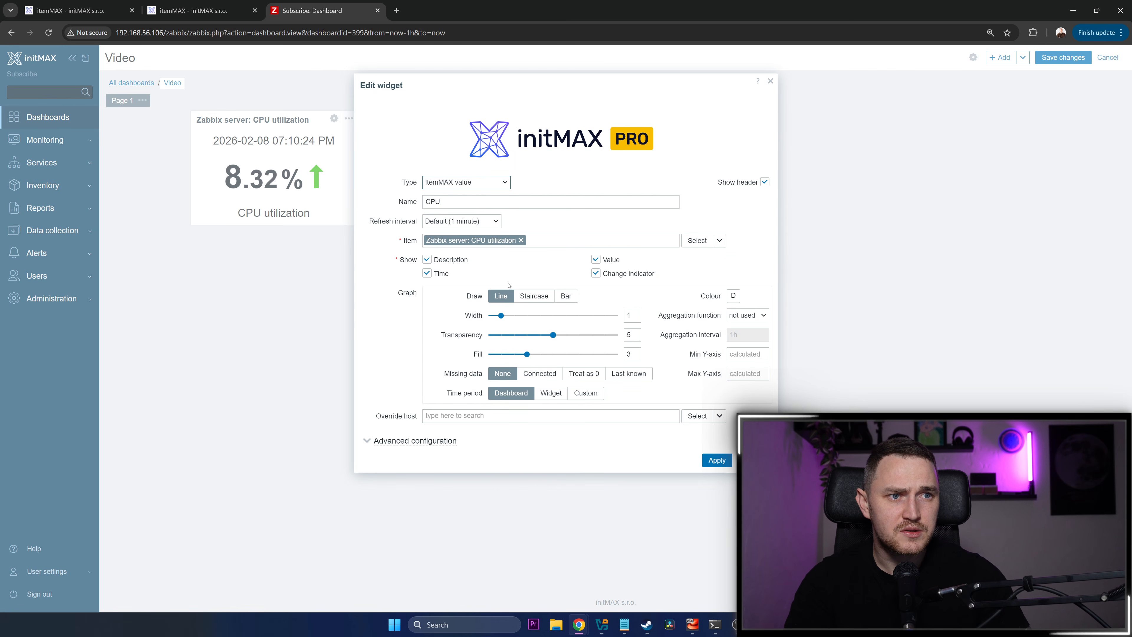
pyautogui.click(734, 296)
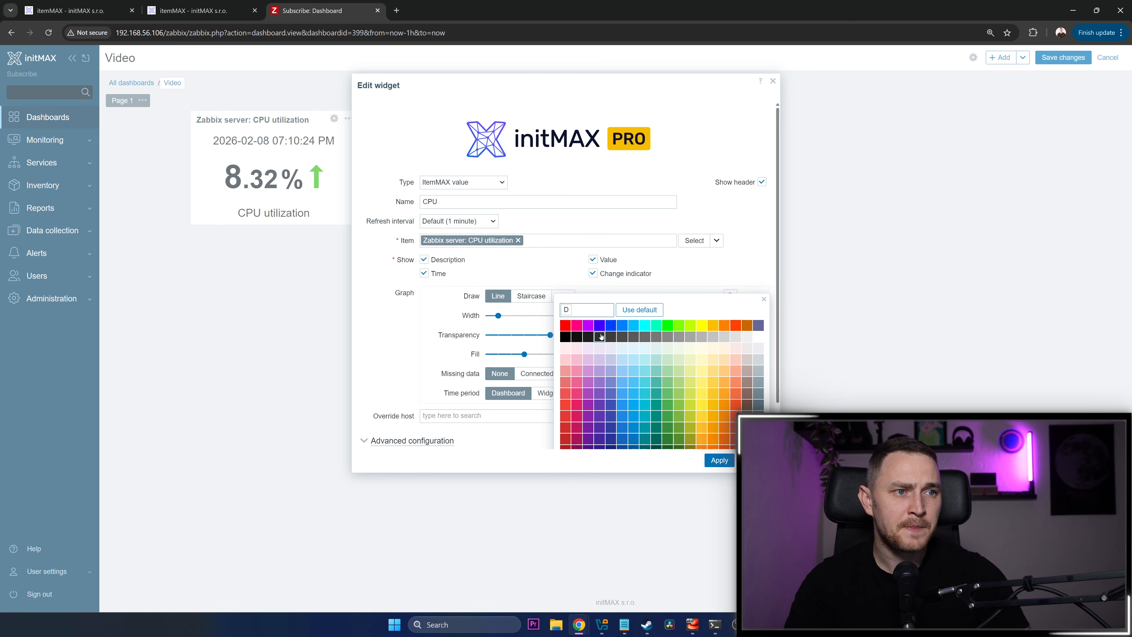
pyautogui.click(586, 406)
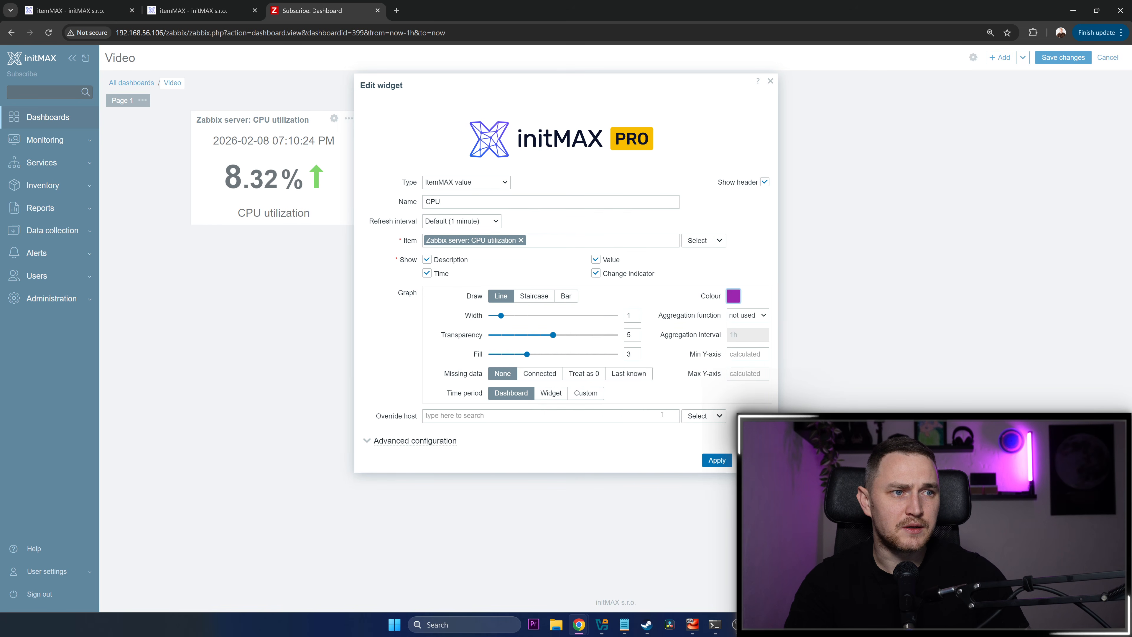
pyautogui.click(716, 460)
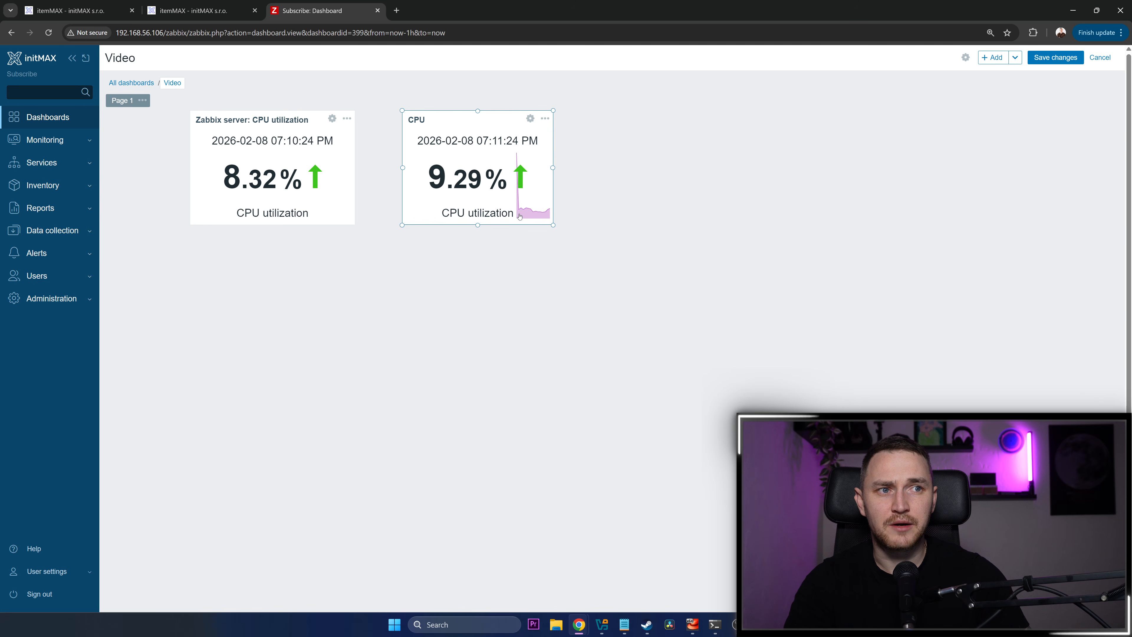
# Save the Video dashboard with the recoloured CPU widget
pyautogui.click(639, 303)
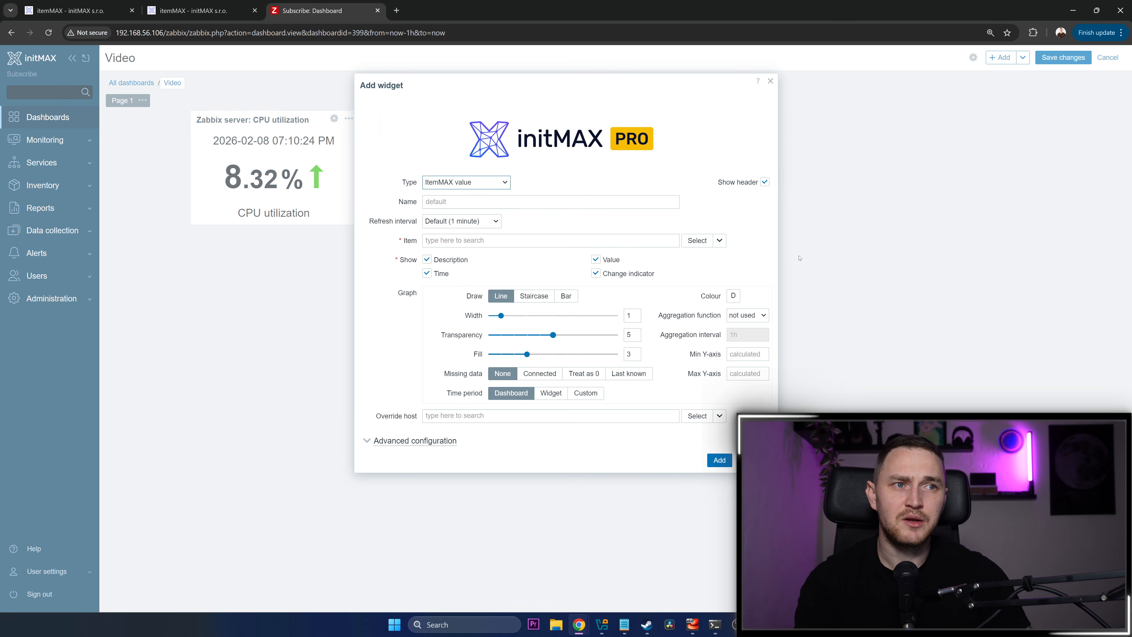
pyautogui.press('Escape')
pyautogui.click(1056, 57)
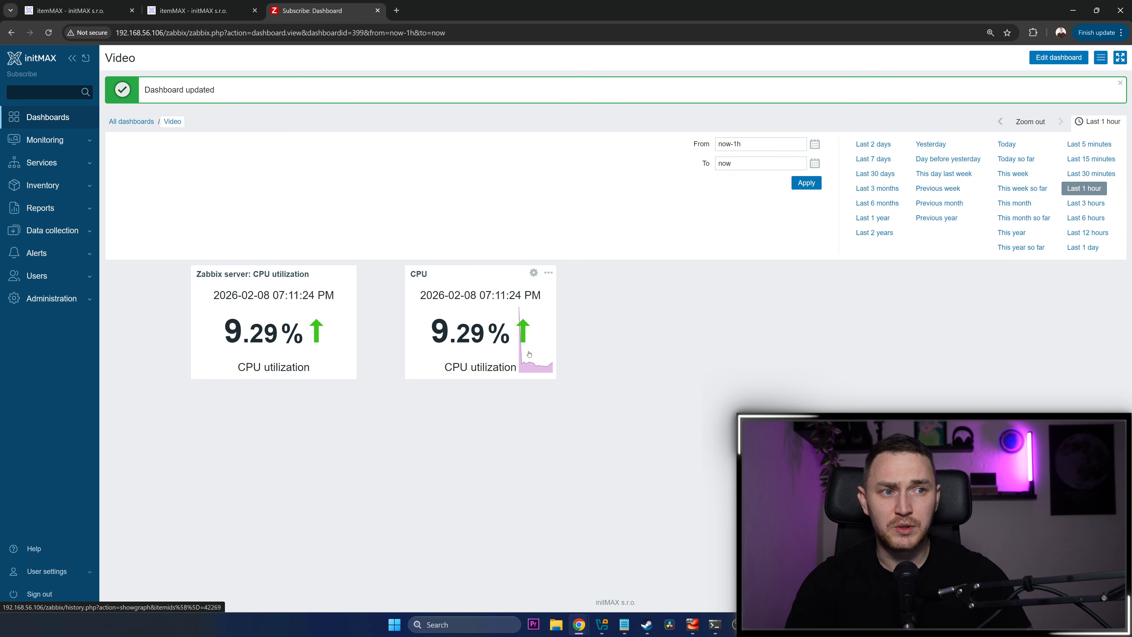
# Edit the CPU widget, set its graph to Staircase drawing with a pink-red colour and apply the change
pyautogui.click(534, 272)
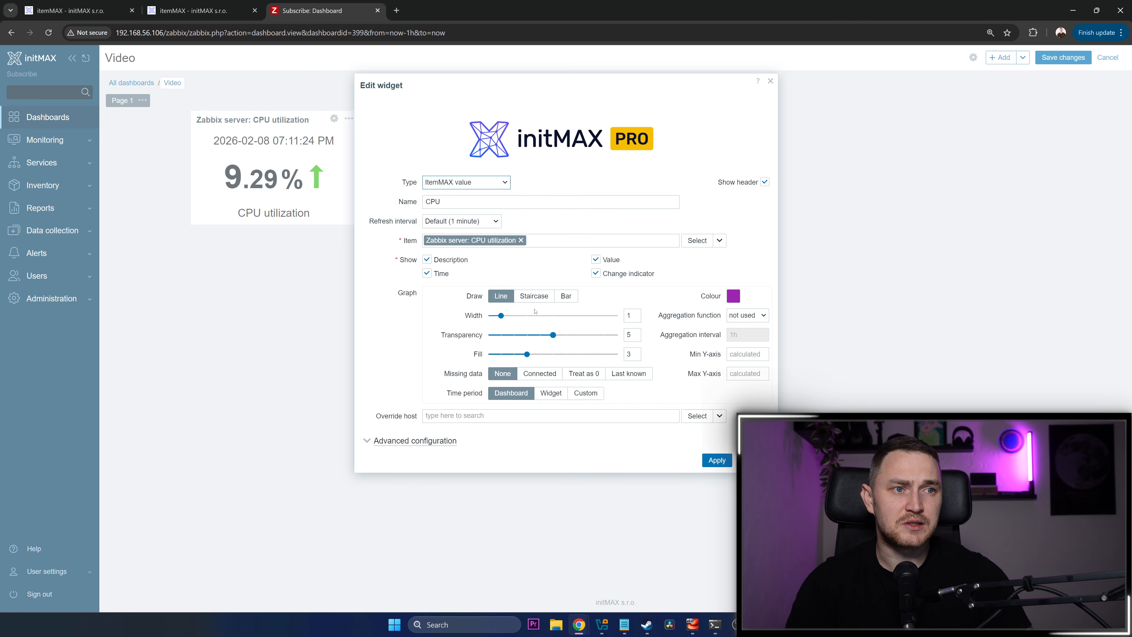
pyautogui.click(537, 297)
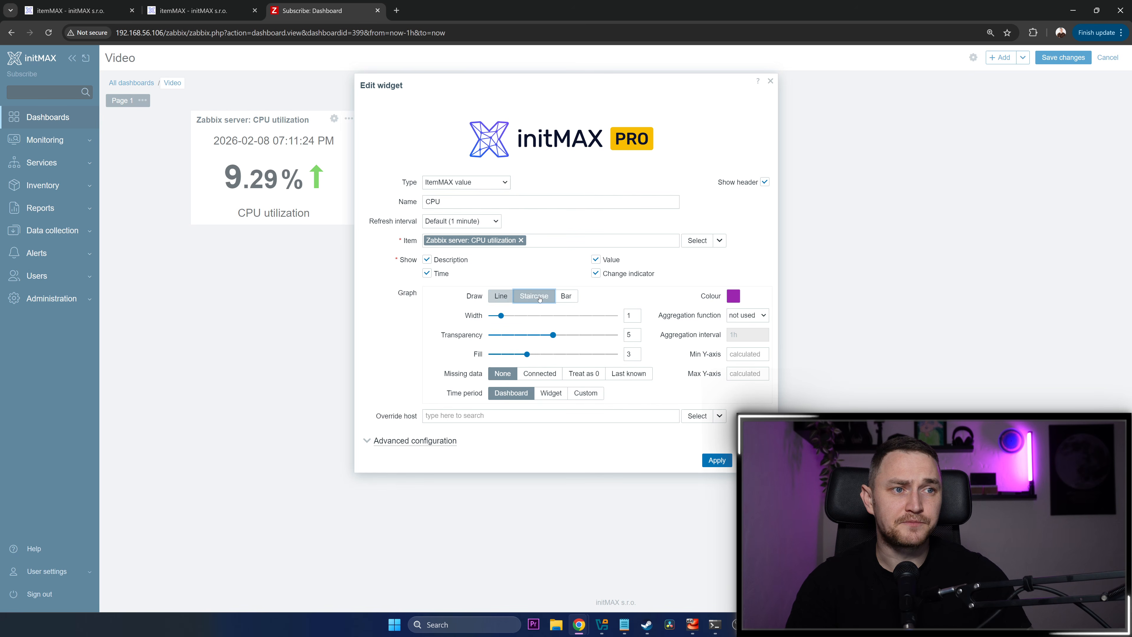
pyautogui.click(735, 299)
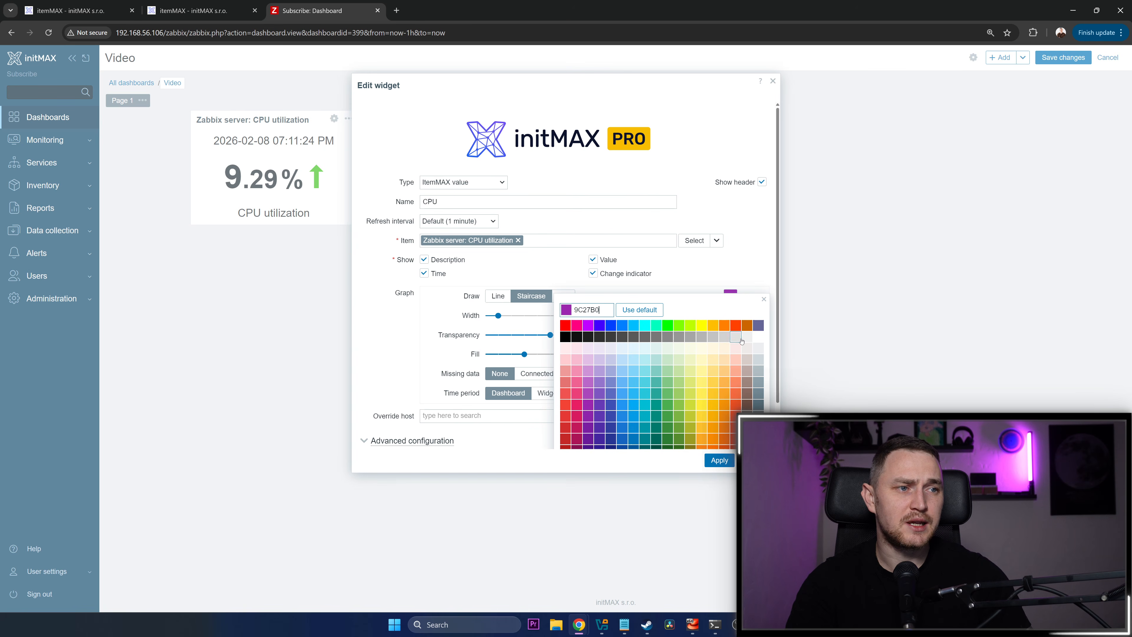
pyautogui.click(575, 415)
pyautogui.click(721, 465)
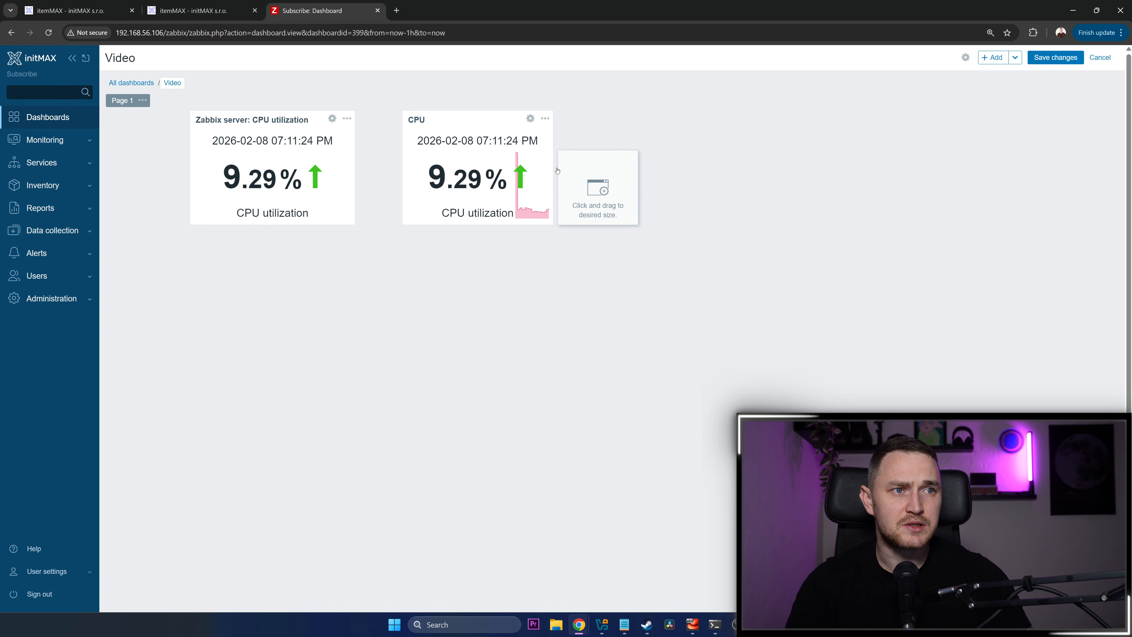
# Widen the CPU widget on the dashboard, try a lower height and restore its full height
pyautogui.moveTo(553, 186); pyautogui.dragTo(624, 174)
pyautogui.moveTo(592, 110); pyautogui.dragTo(595, 139)
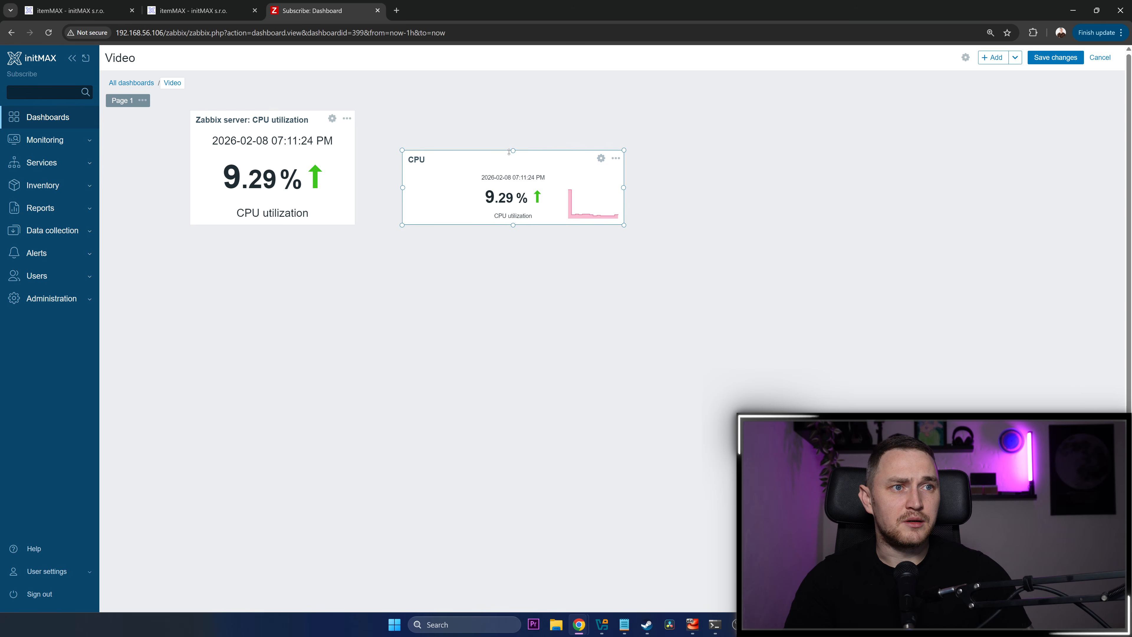
pyautogui.moveTo(599, 166); pyautogui.dragTo(598, 127)
# Change the CPU widget's graph drawing style to Bar and apply it
pyautogui.click(601, 118)
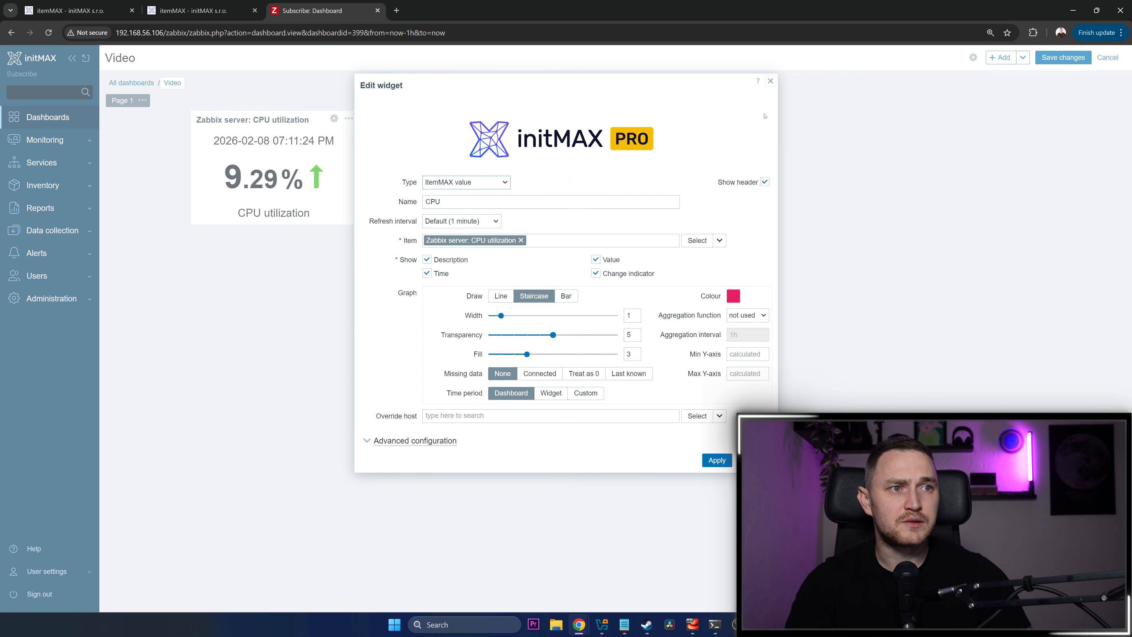
pyautogui.click(576, 298)
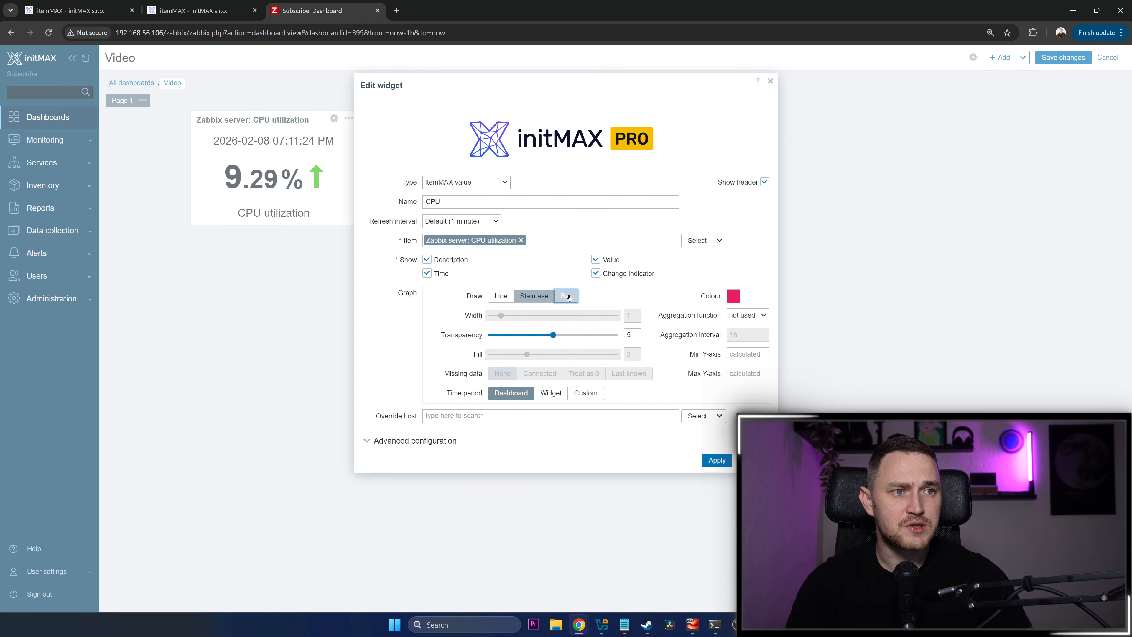
pyautogui.click(717, 459)
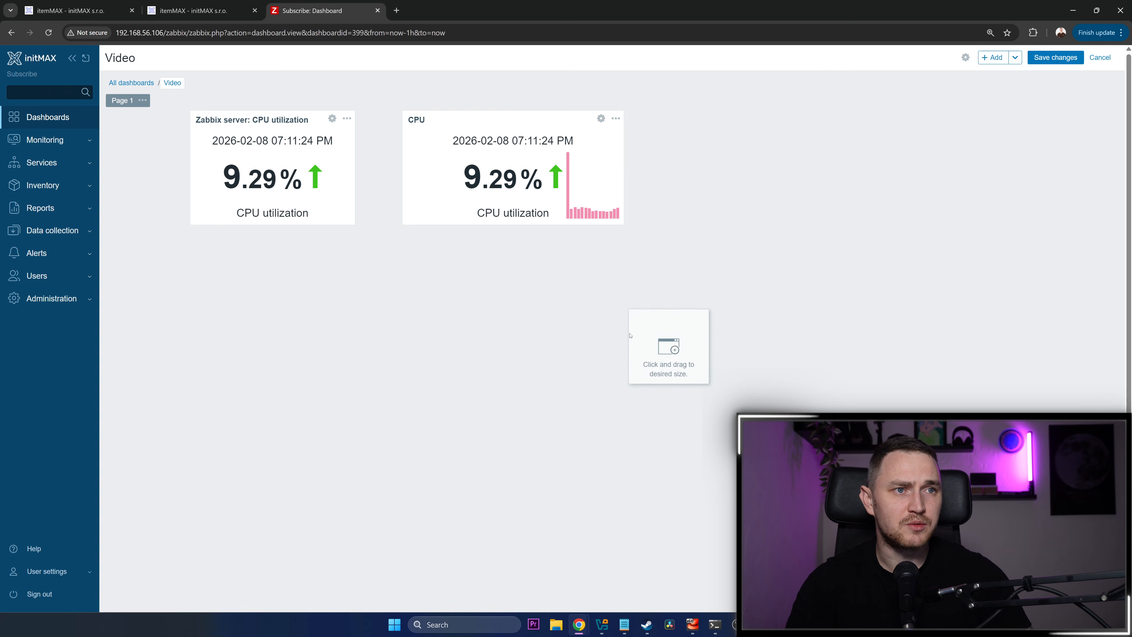
# Append the {HOST.HOST} macro after {ITEM.NAME} in the CPU widget's advanced description and apply the change
pyautogui.click(601, 119)
pyautogui.click(401, 446)
pyautogui.scroll(-2, 527, 365)
pyautogui.scroll(-5, 526, 365)
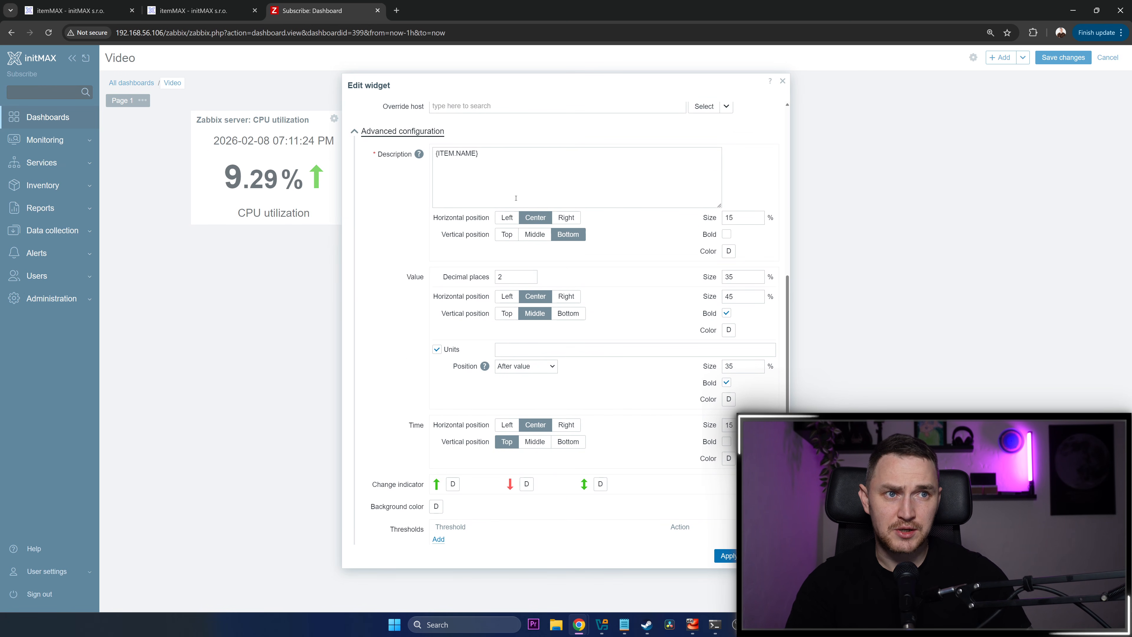
pyautogui.moveTo(520, 180); pyautogui.dragTo(409, 155)
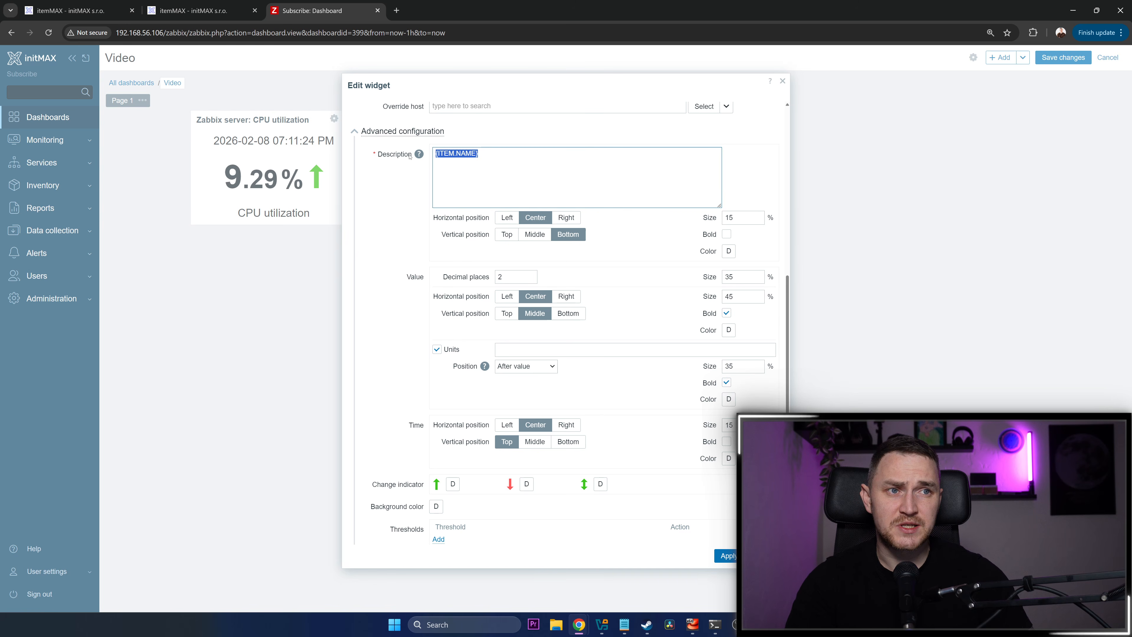
pyautogui.click(496, 168)
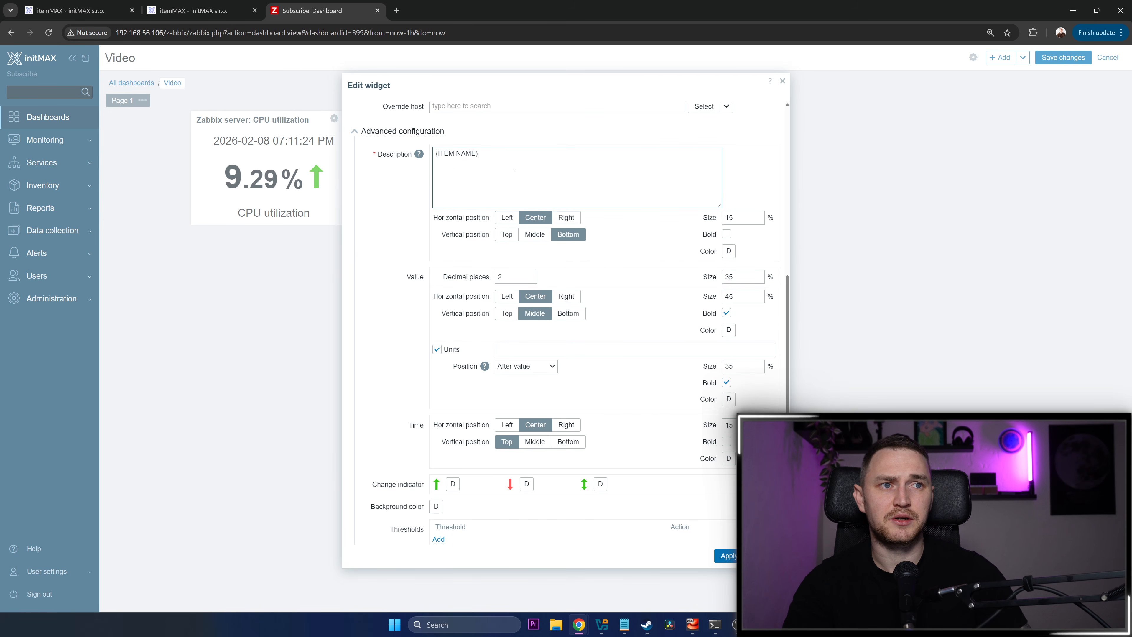
pyautogui.write('{HOST.HOST}')
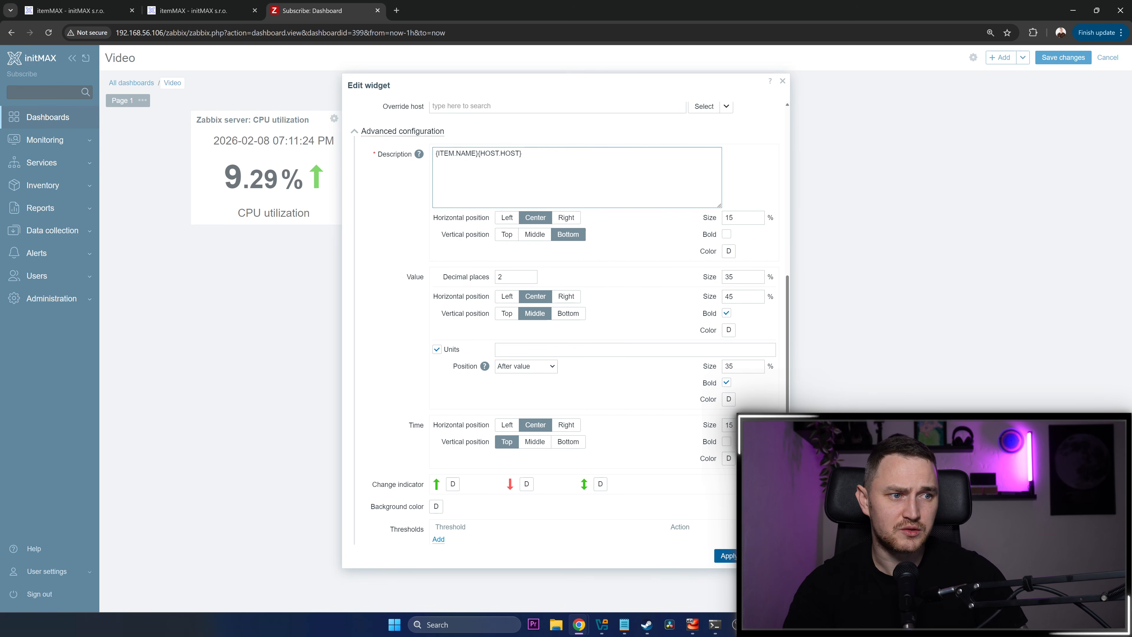
pyautogui.click(726, 555)
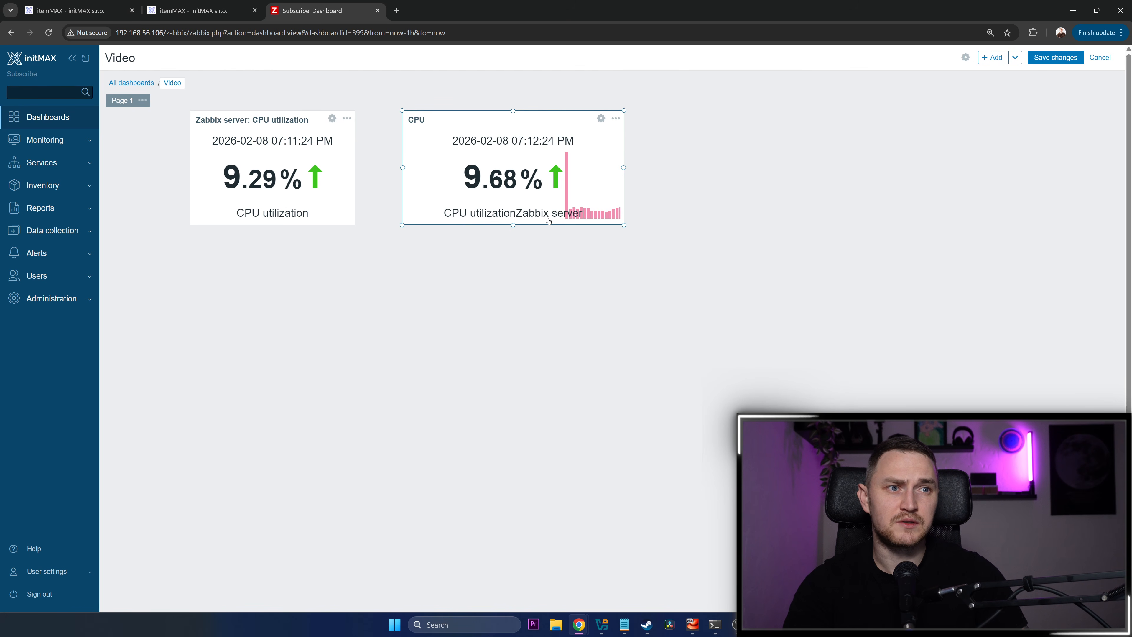
# Insert a space between {ITEM.NAME} and {HOST.HOST} in the CPU widget's description, apply it and make the widget taller
pyautogui.click(601, 118)
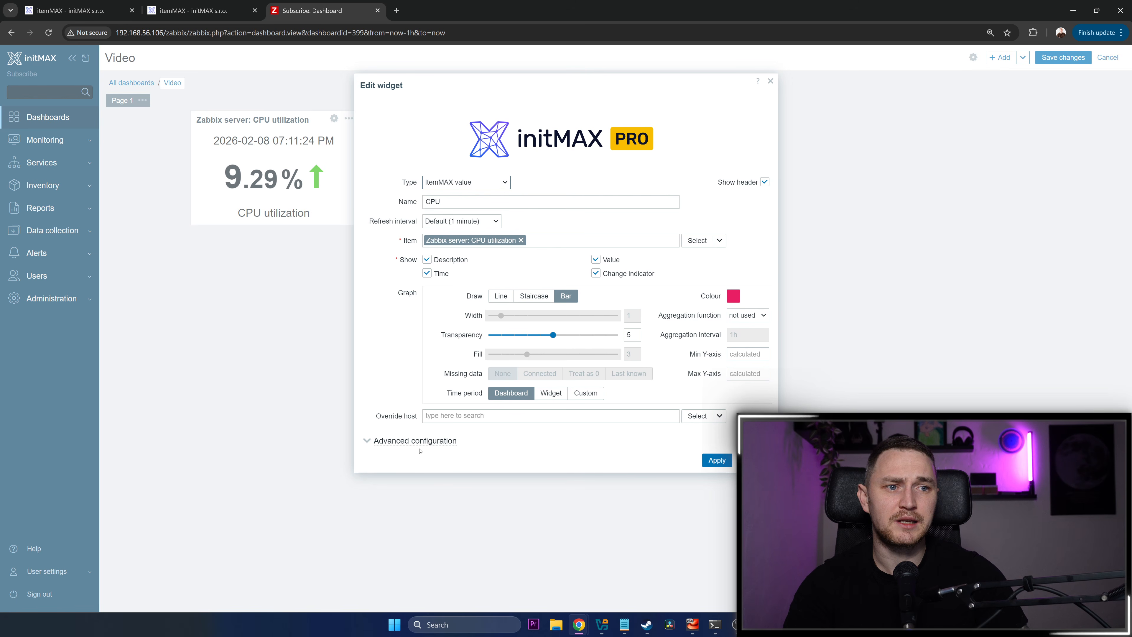
pyautogui.click(415, 440)
pyautogui.scroll(-3, 486, 320)
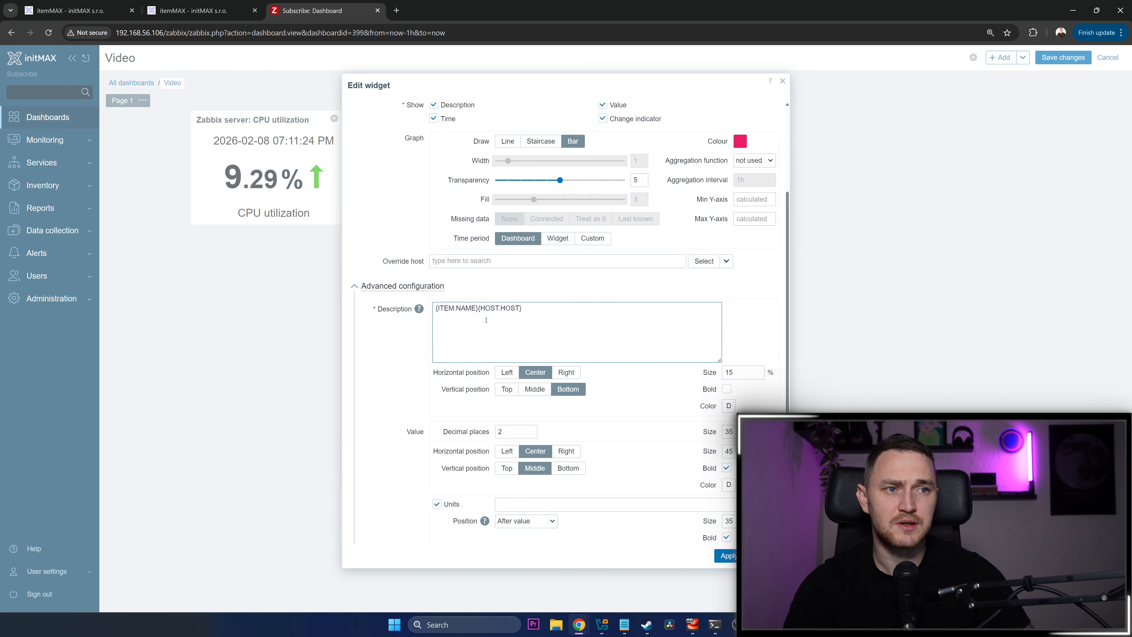
pyautogui.click(477, 308)
pyautogui.click(726, 556)
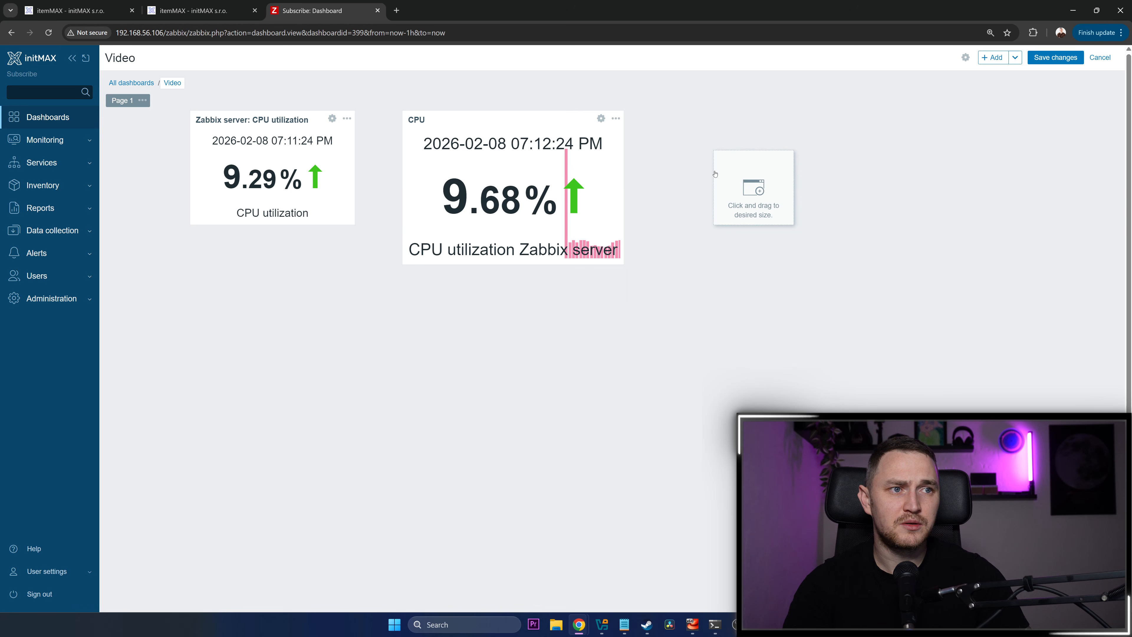
# Set the CPU widget's upward change indicator to yellow in the advanced configuration, apply it and save the dashboard
pyautogui.click(601, 118)
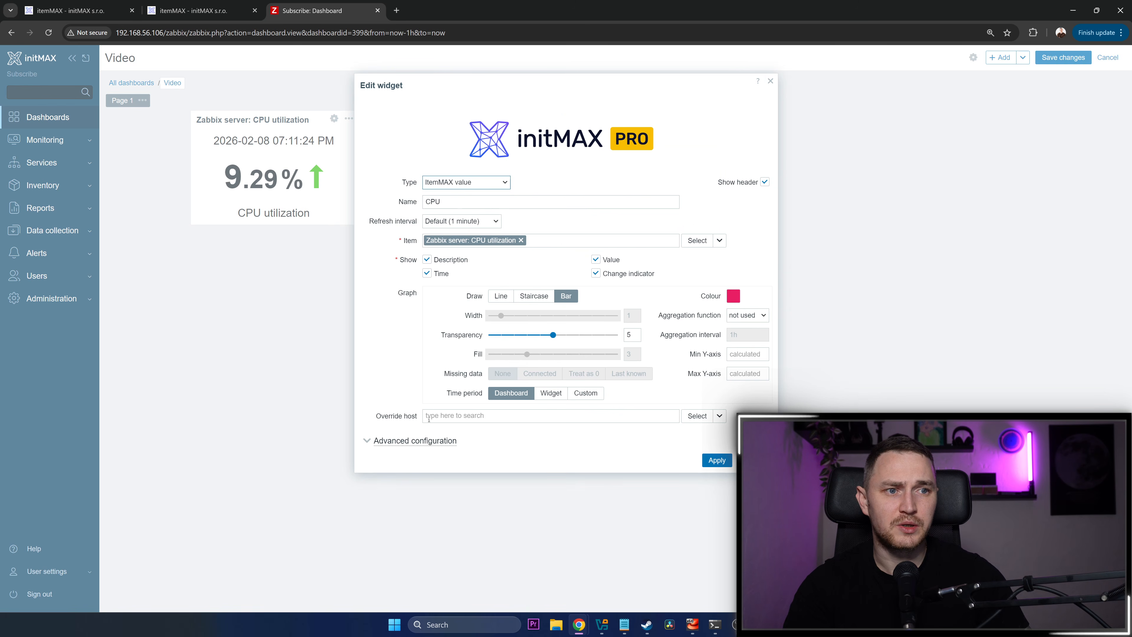
pyautogui.click(415, 441)
pyautogui.scroll(-7, 611, 359)
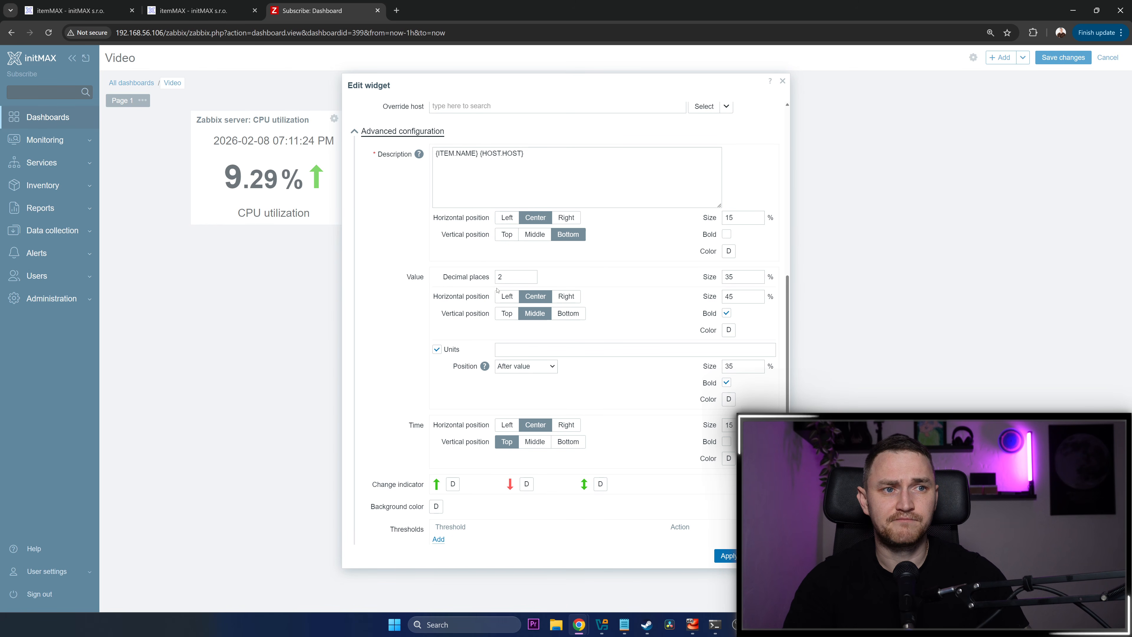
pyautogui.scroll(1, 497, 290)
pyautogui.scroll(-2, 488, 312)
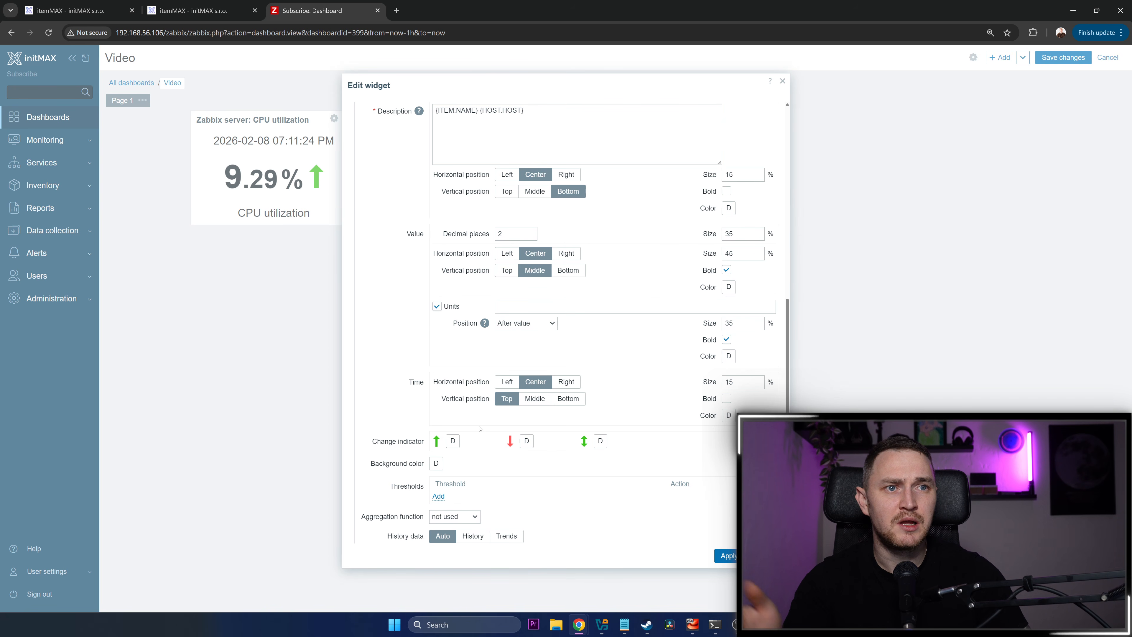
pyautogui.click(452, 440)
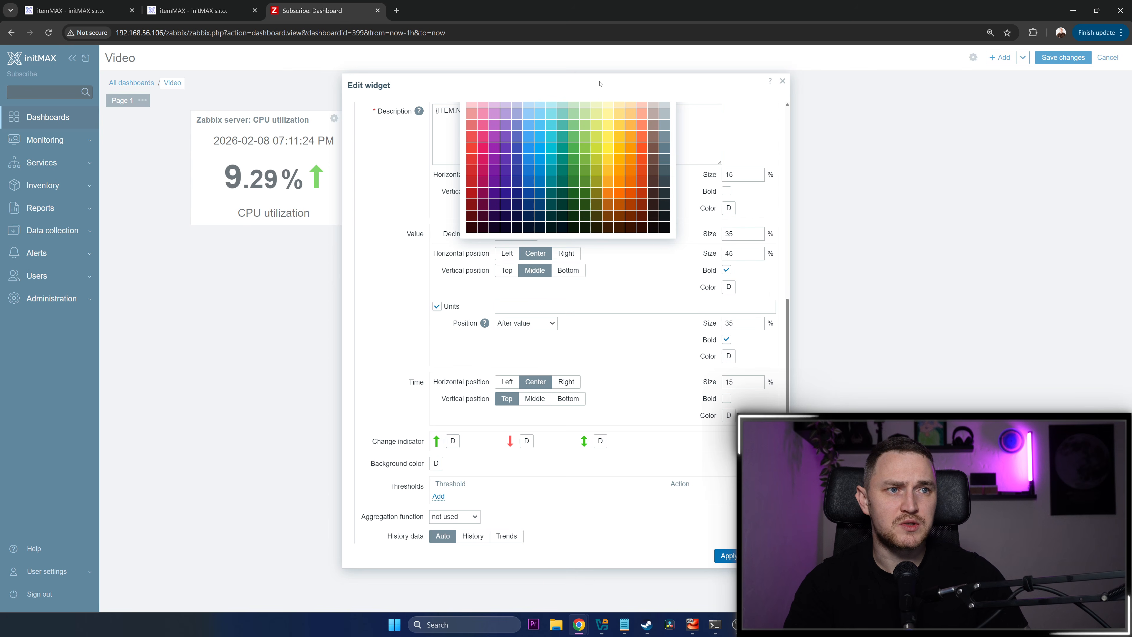
pyautogui.click(608, 158)
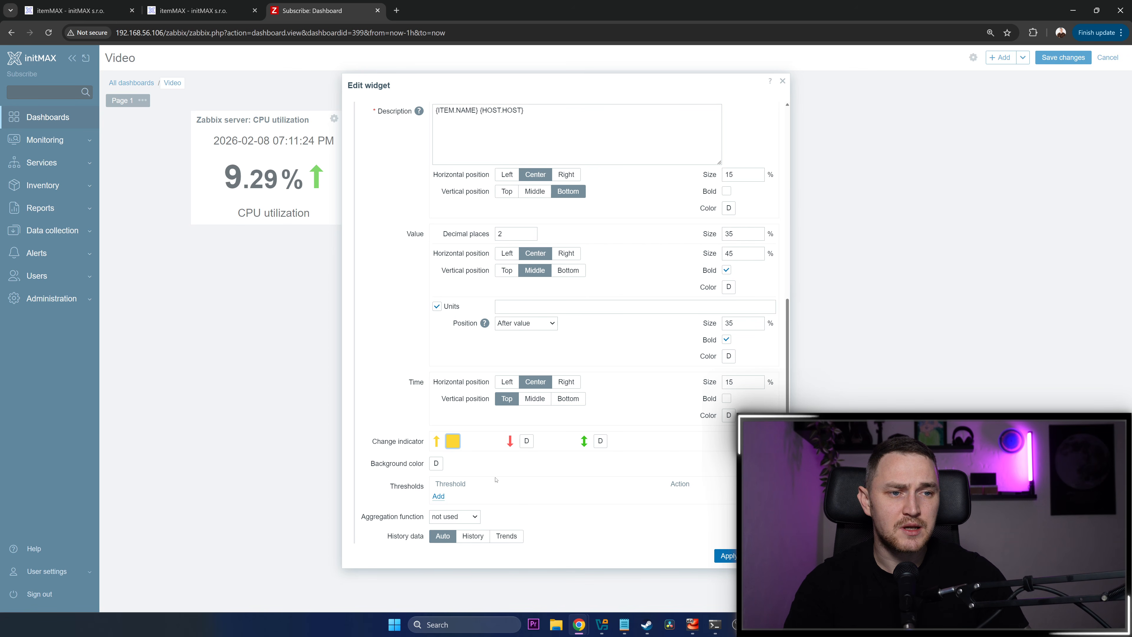
pyautogui.click(460, 521)
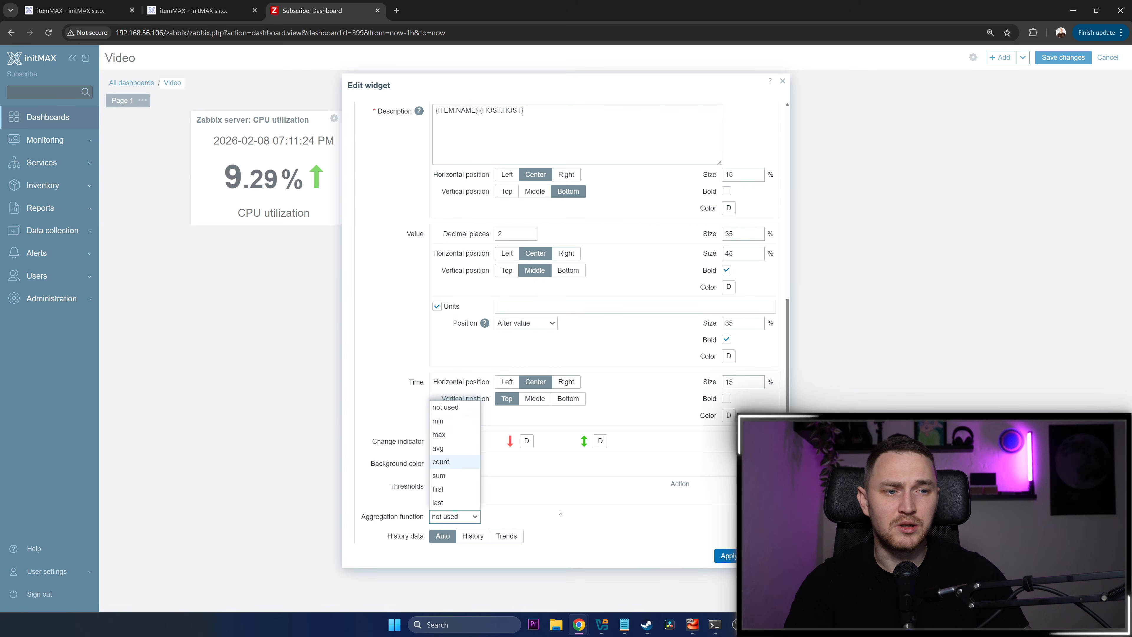
pyautogui.click(633, 511)
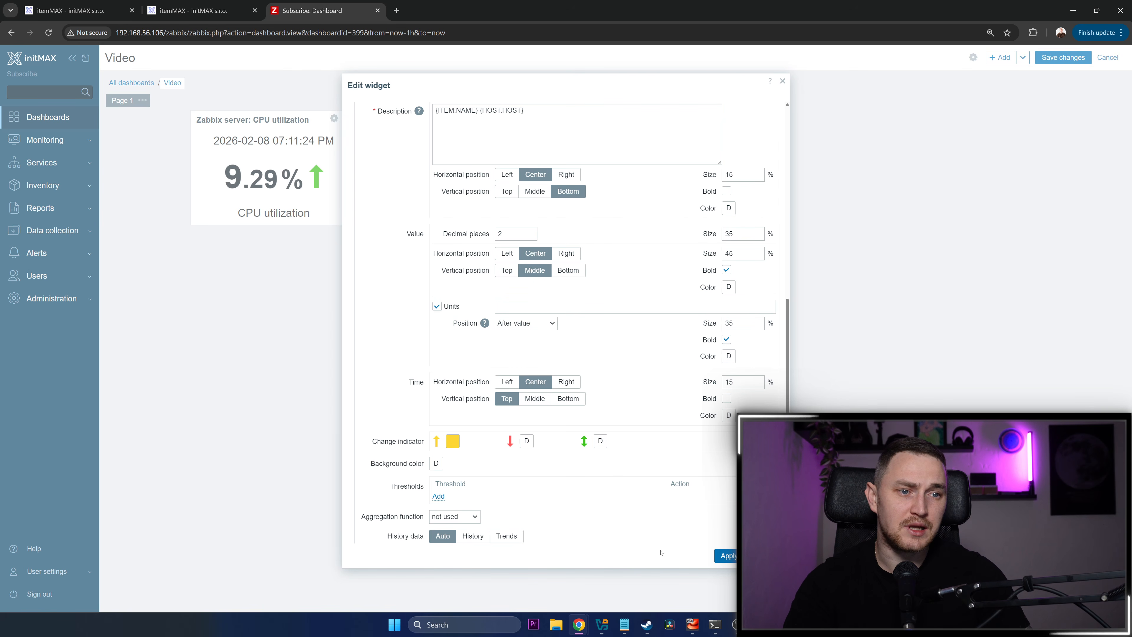
pyautogui.click(725, 555)
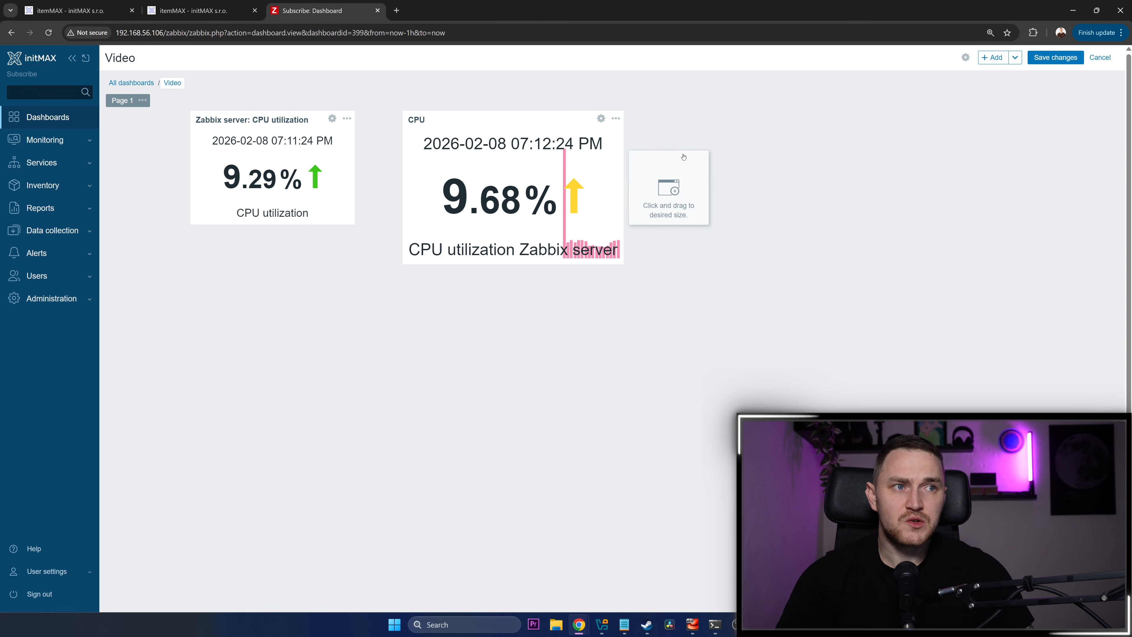
pyautogui.click(1055, 57)
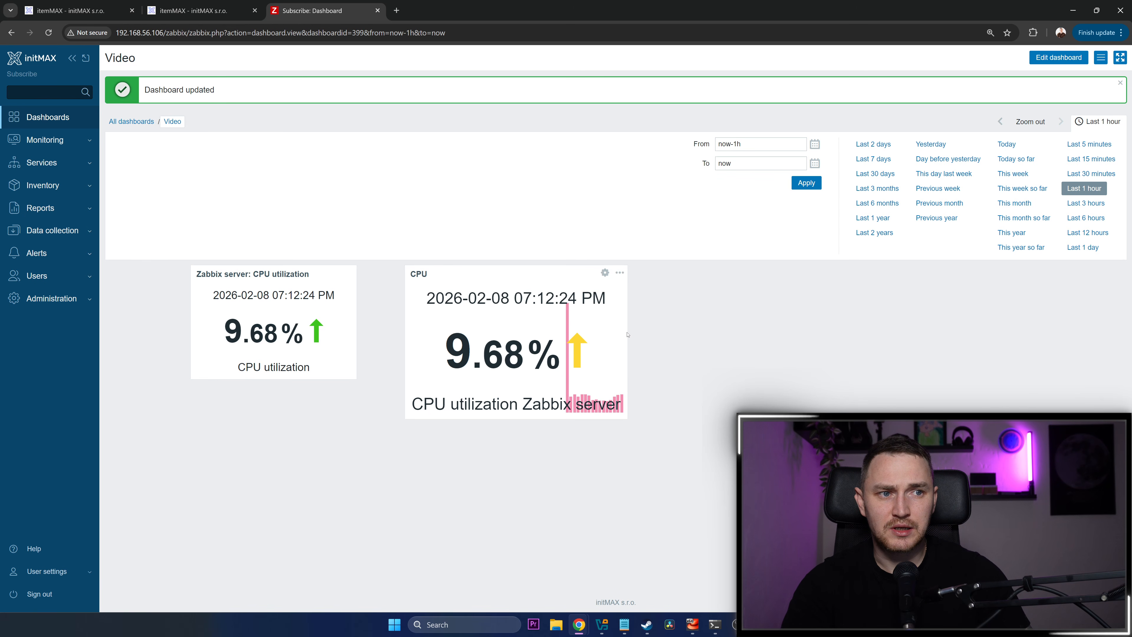
# Edit the CPU widget to hide its description and apply the change
pyautogui.click(605, 272)
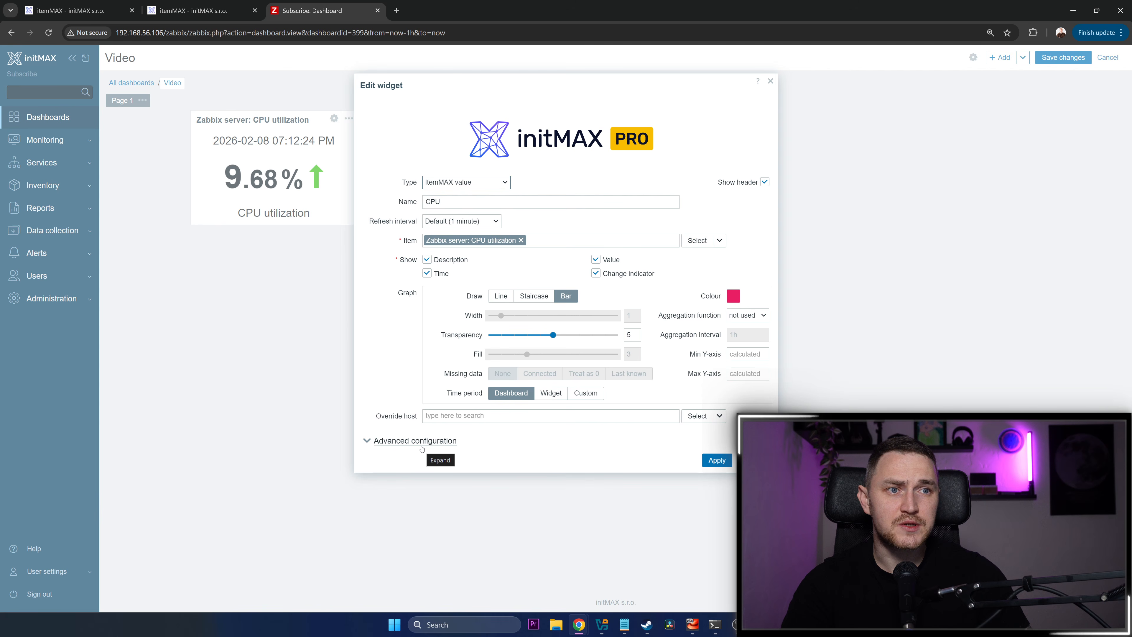
pyautogui.click(427, 259)
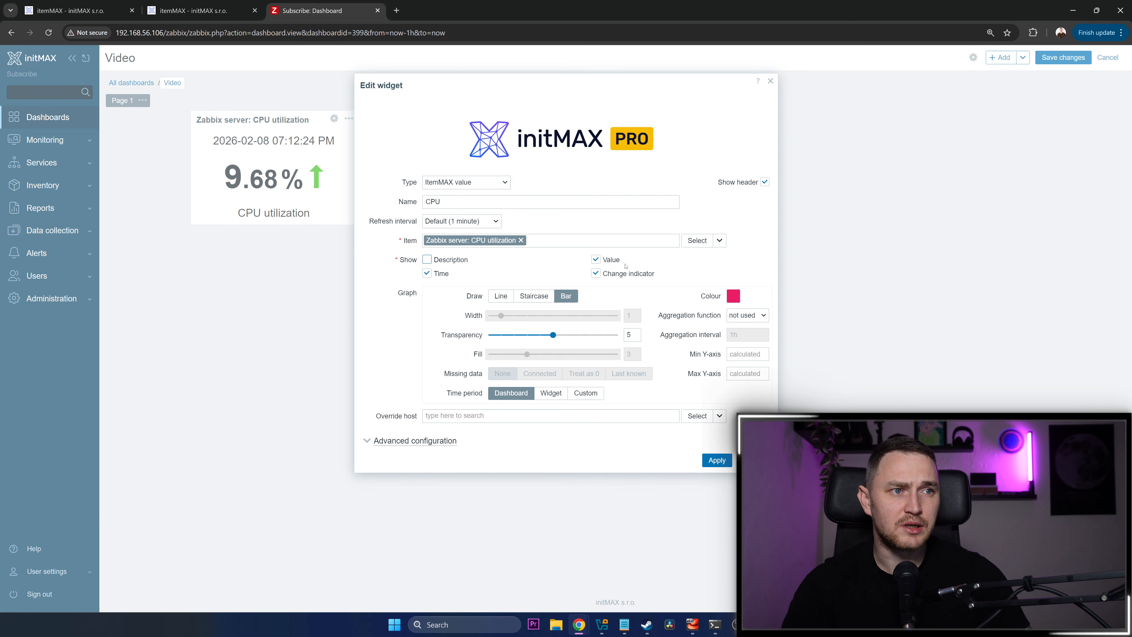
pyautogui.click(718, 458)
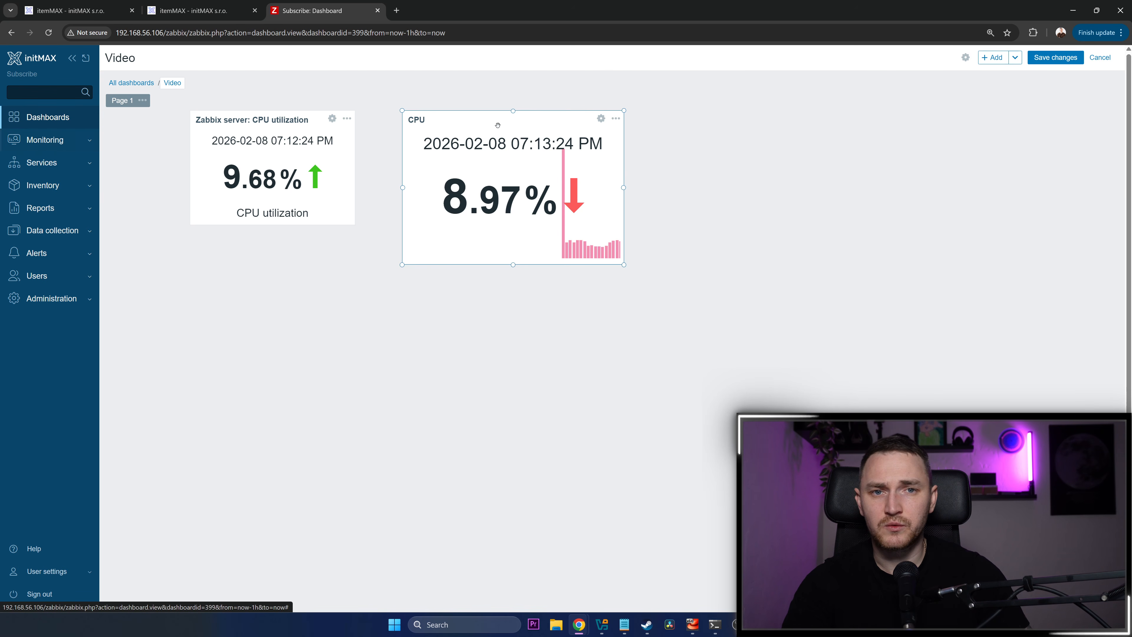
pyautogui.click(965, 185)
pyautogui.click(770, 81)
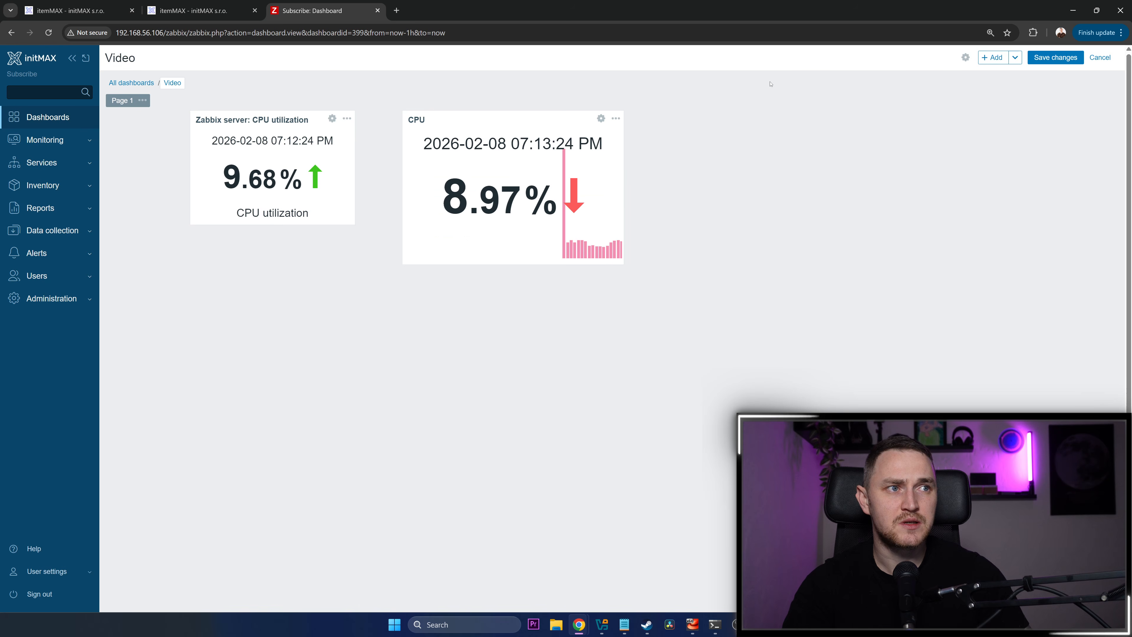